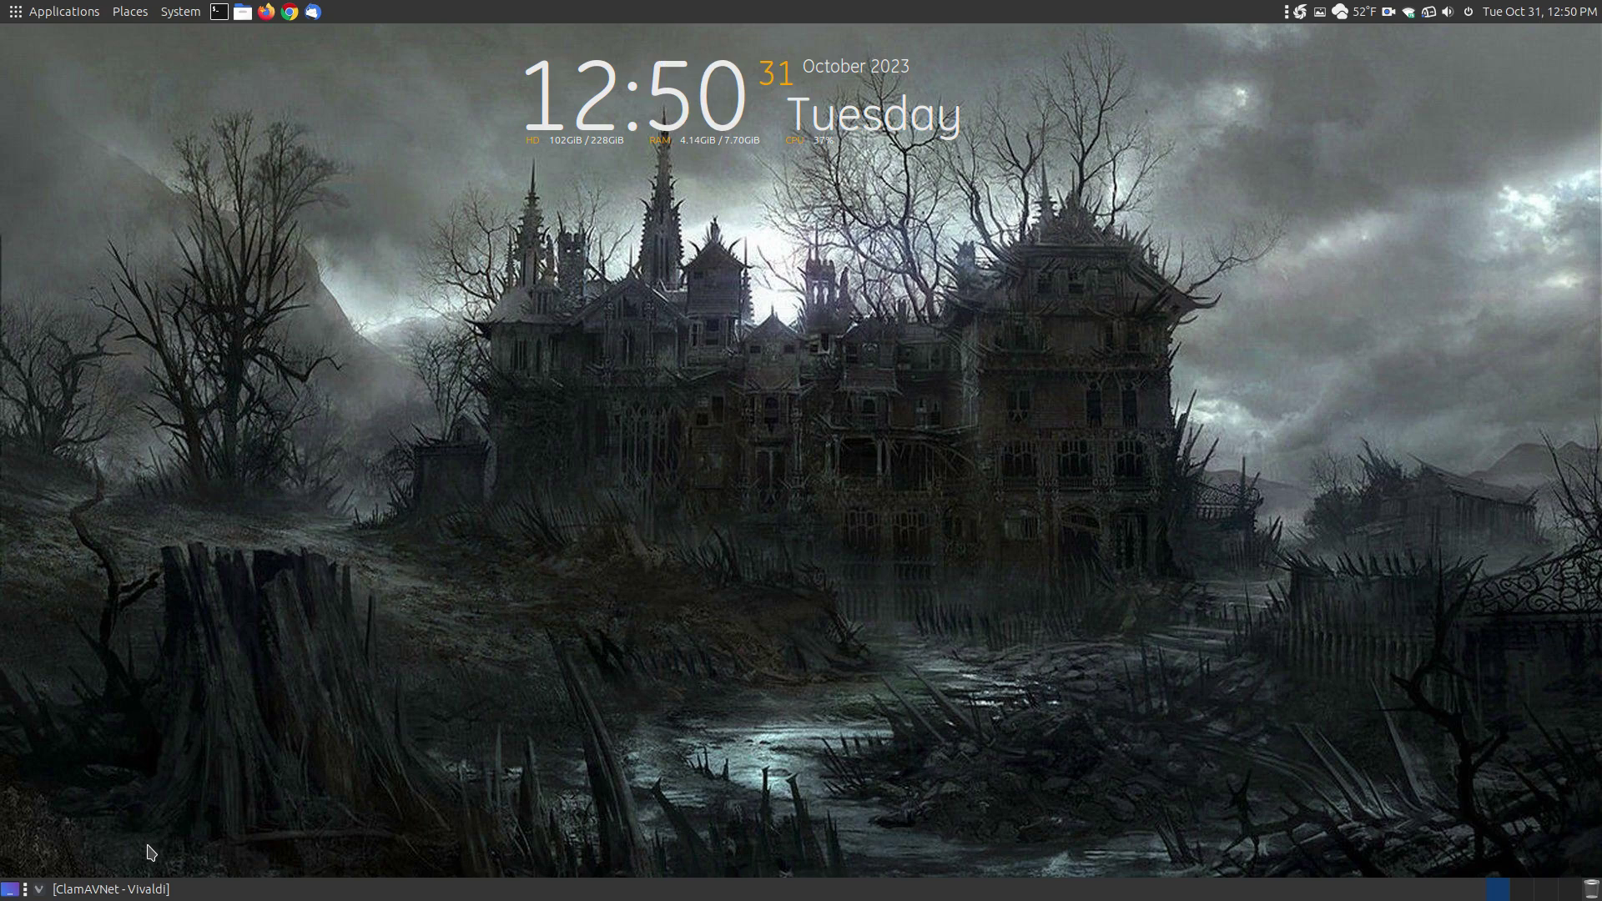
Step: Restore the minimized Vivaldi window showing the clamav.net home page from the taskbar
click(146, 888)
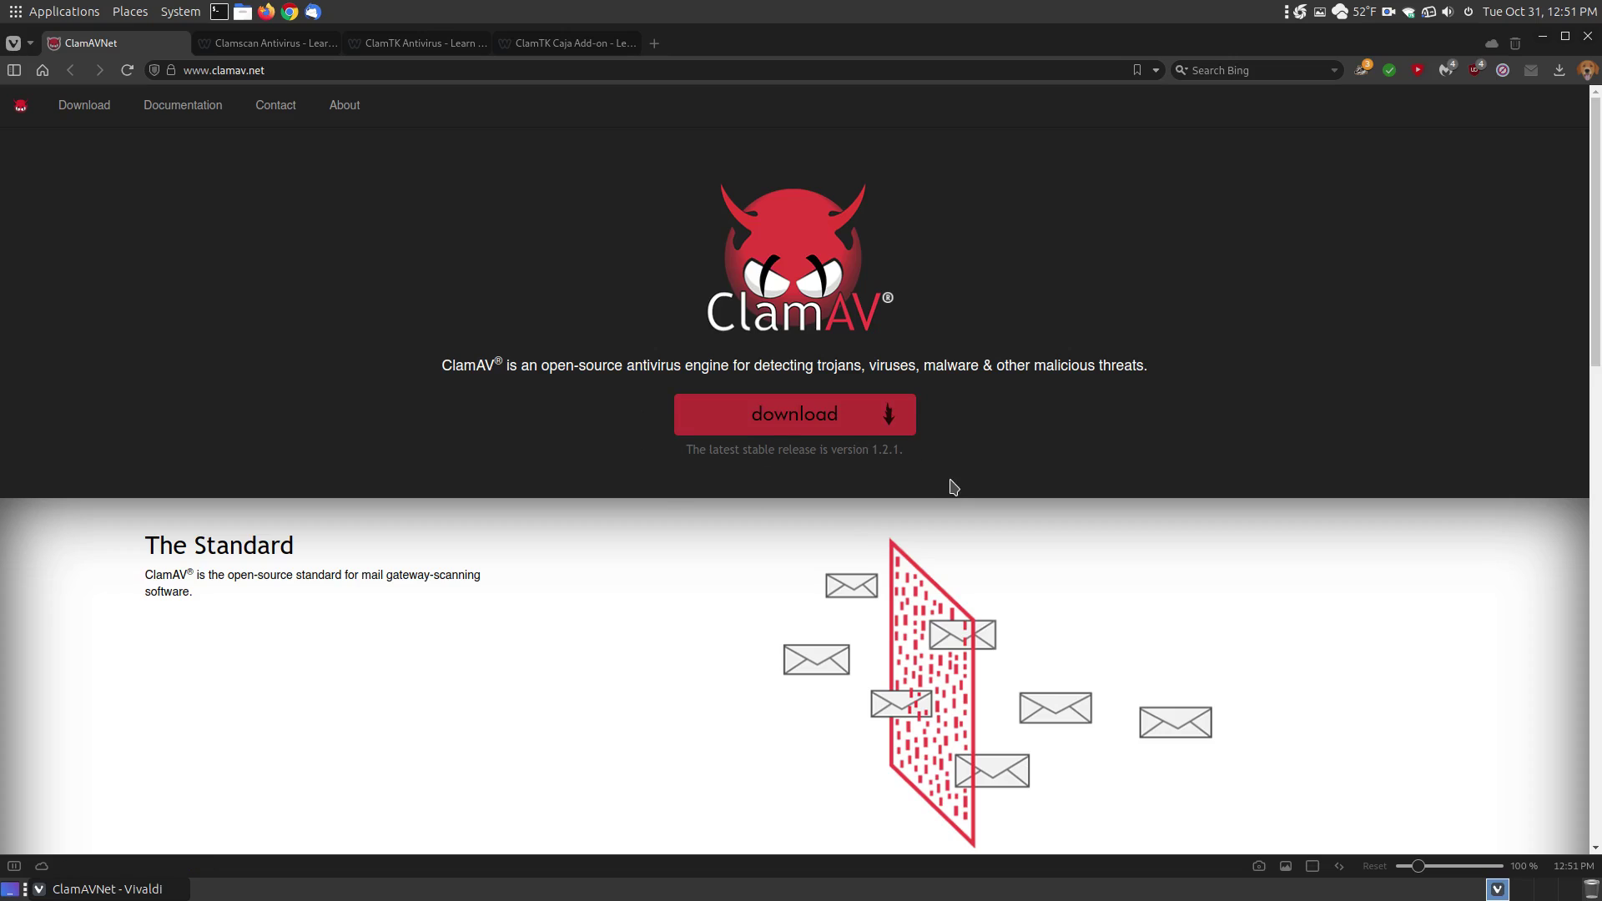
Step: Open the ClamAV Download page listing the 1.2.1 (Latest) and 1.0.4 (LTS) builds
click(801, 434)
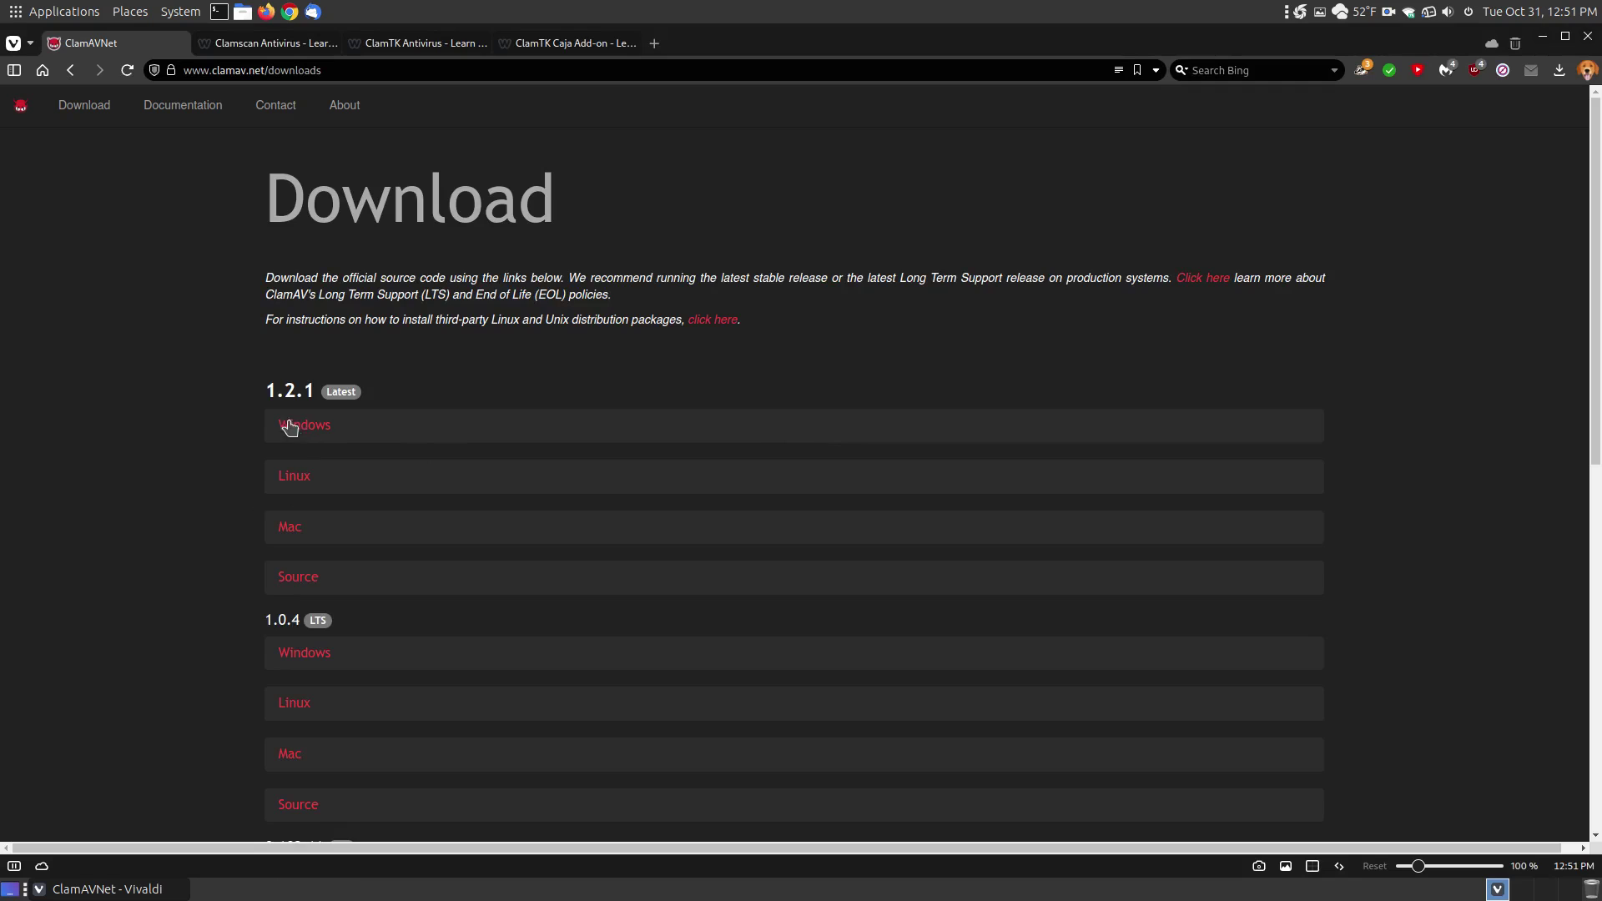
Step: Expand and collapse the 1.2.1 Windows, Mac, Linux and Source download lists, then go back home
click(290, 428)
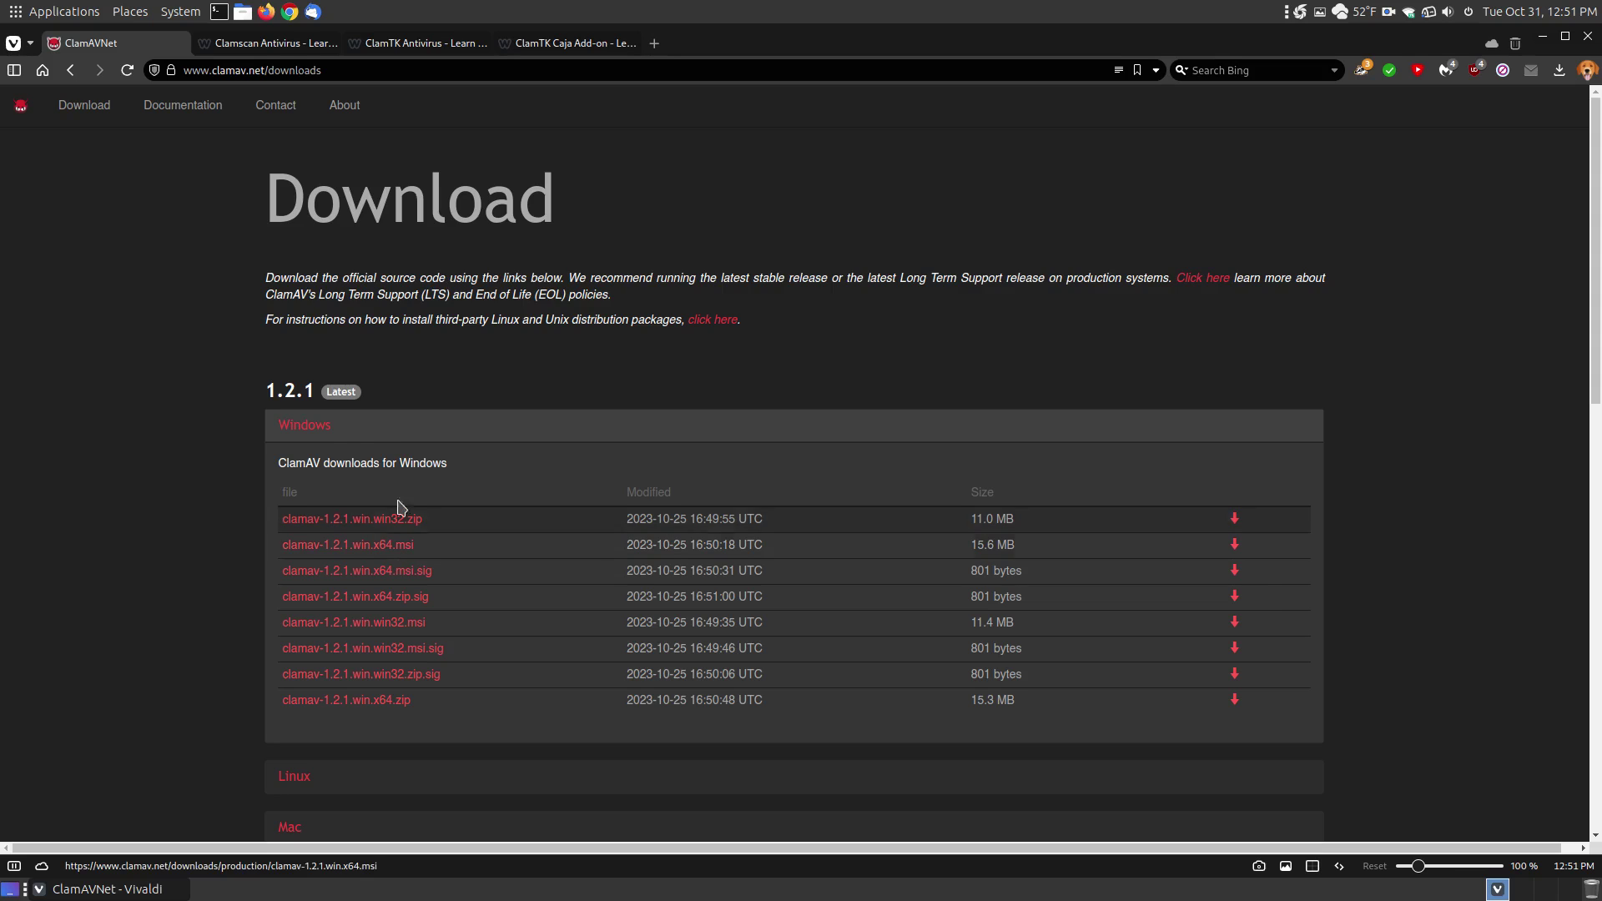
click(328, 428)
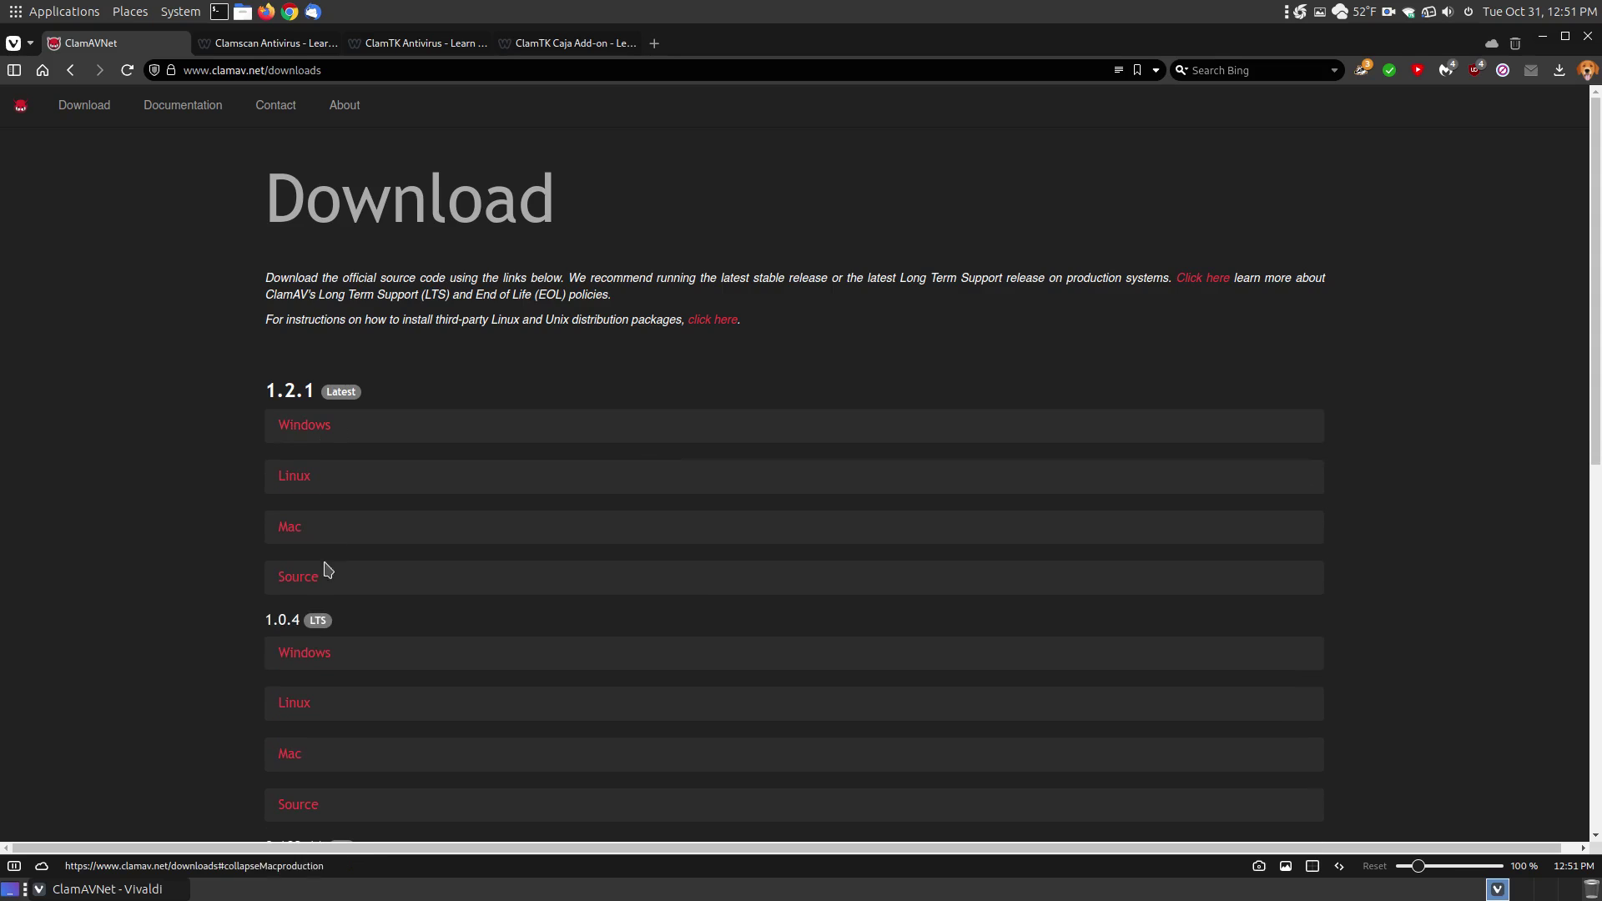
click(297, 532)
click(298, 535)
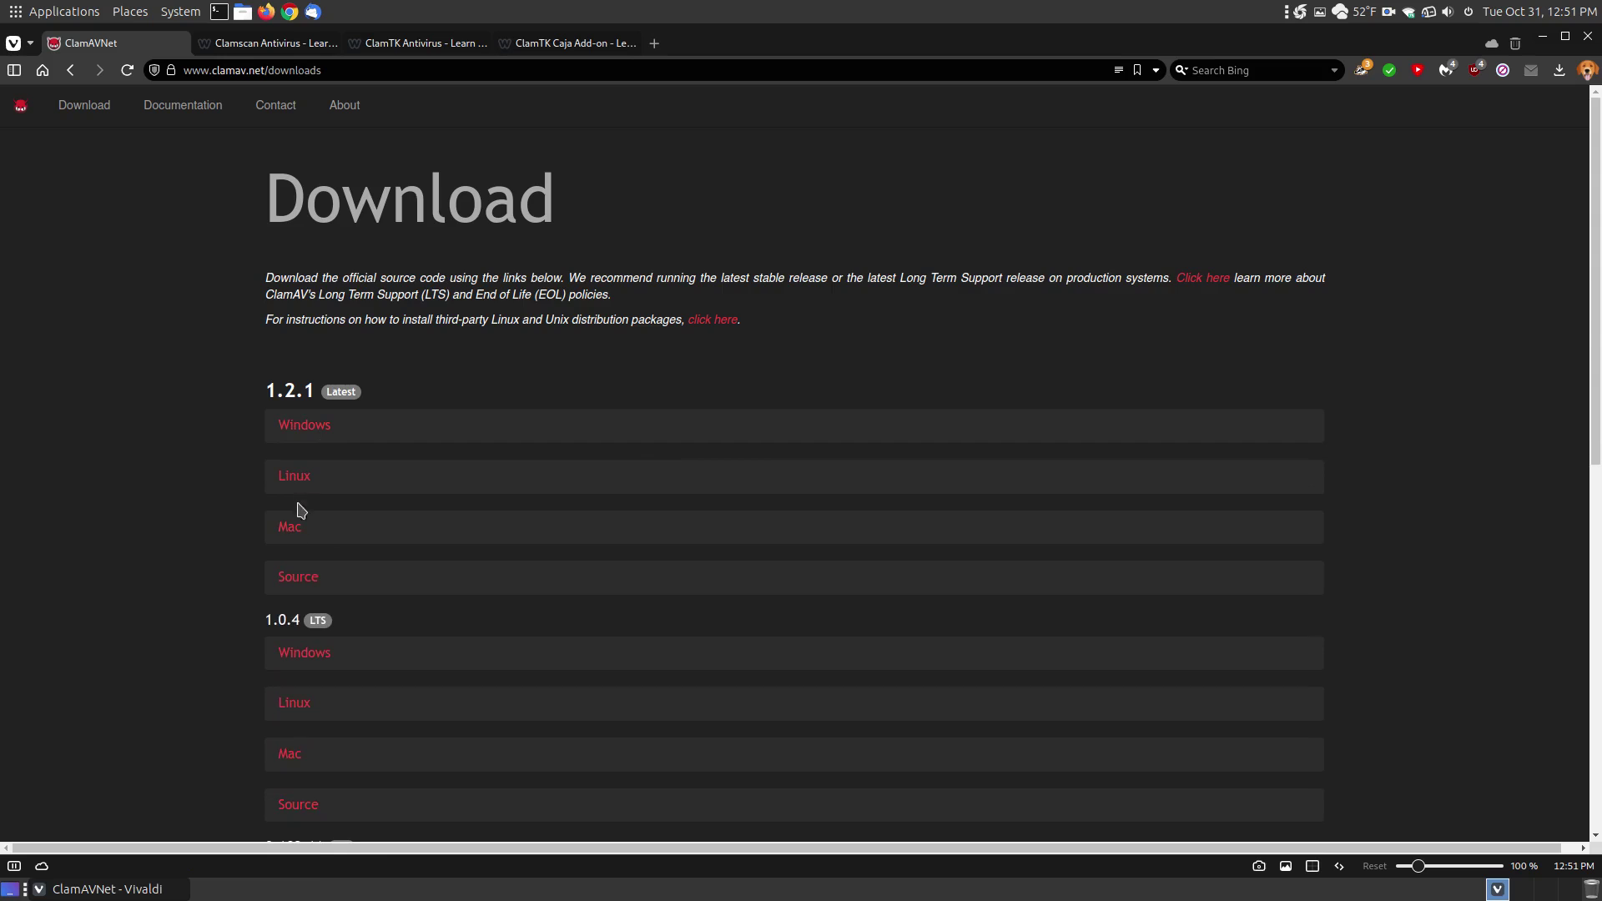
click(294, 476)
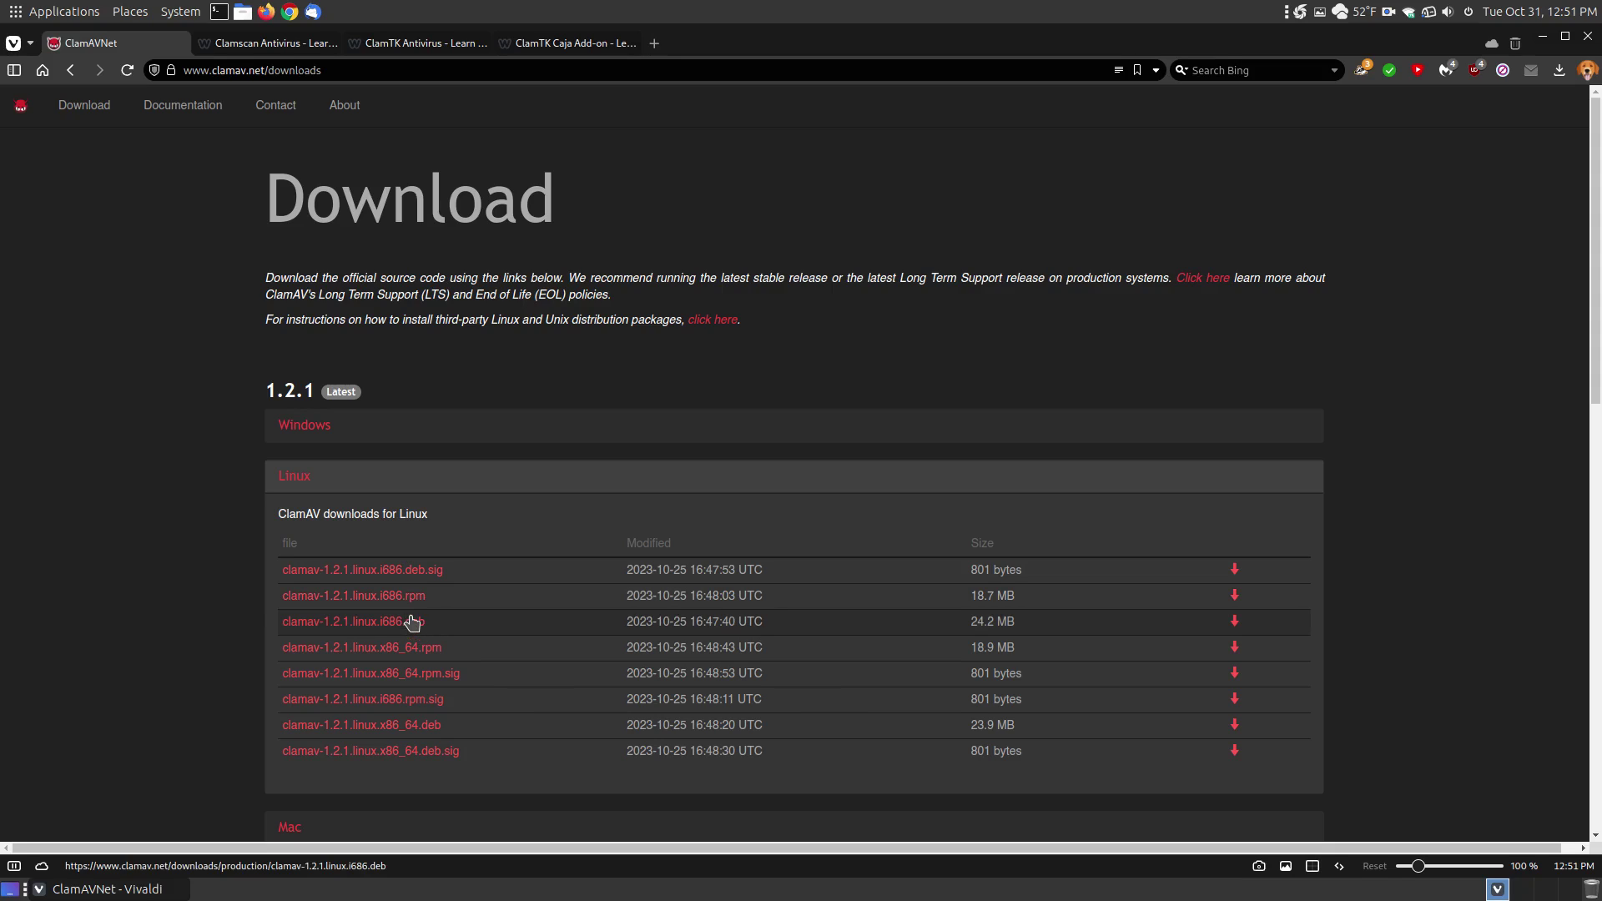
click(302, 479)
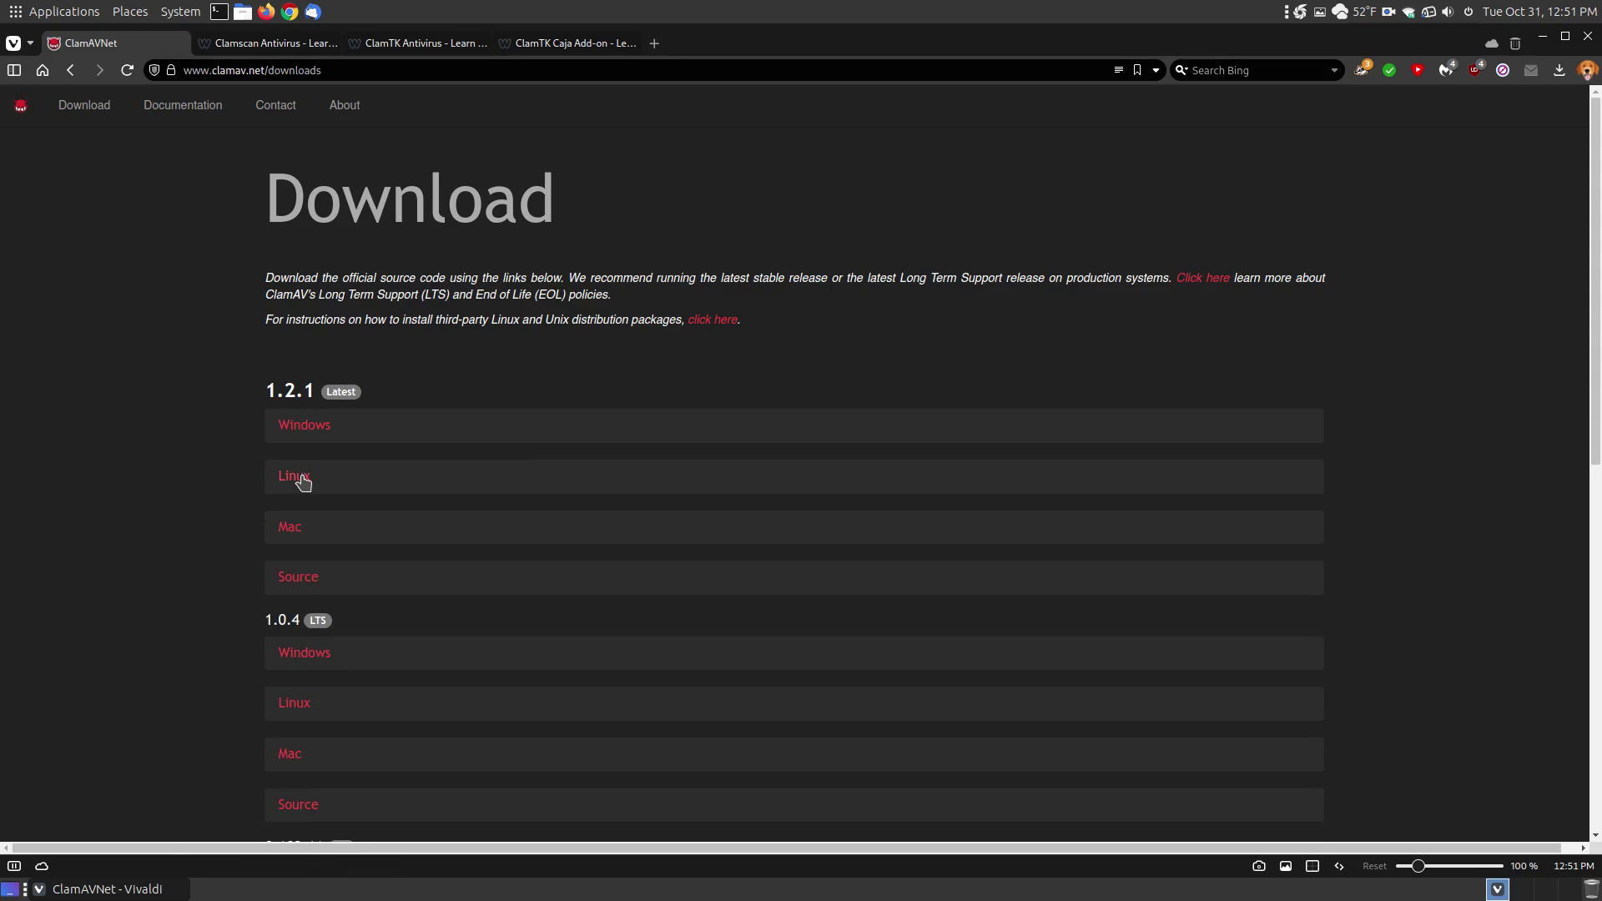
click(286, 588)
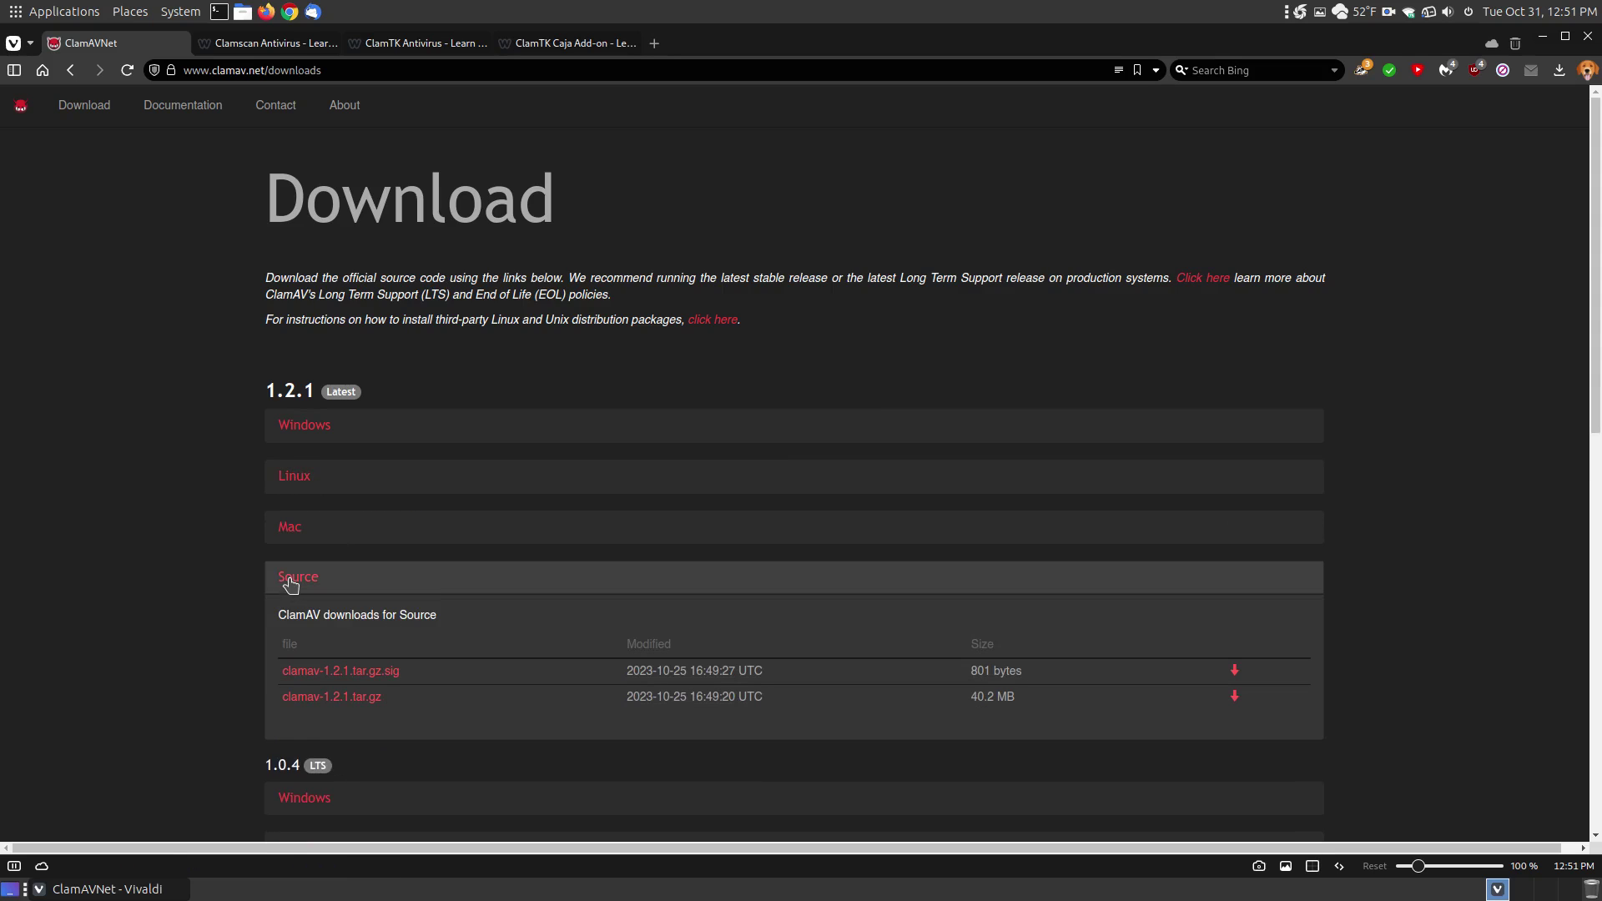
click(289, 586)
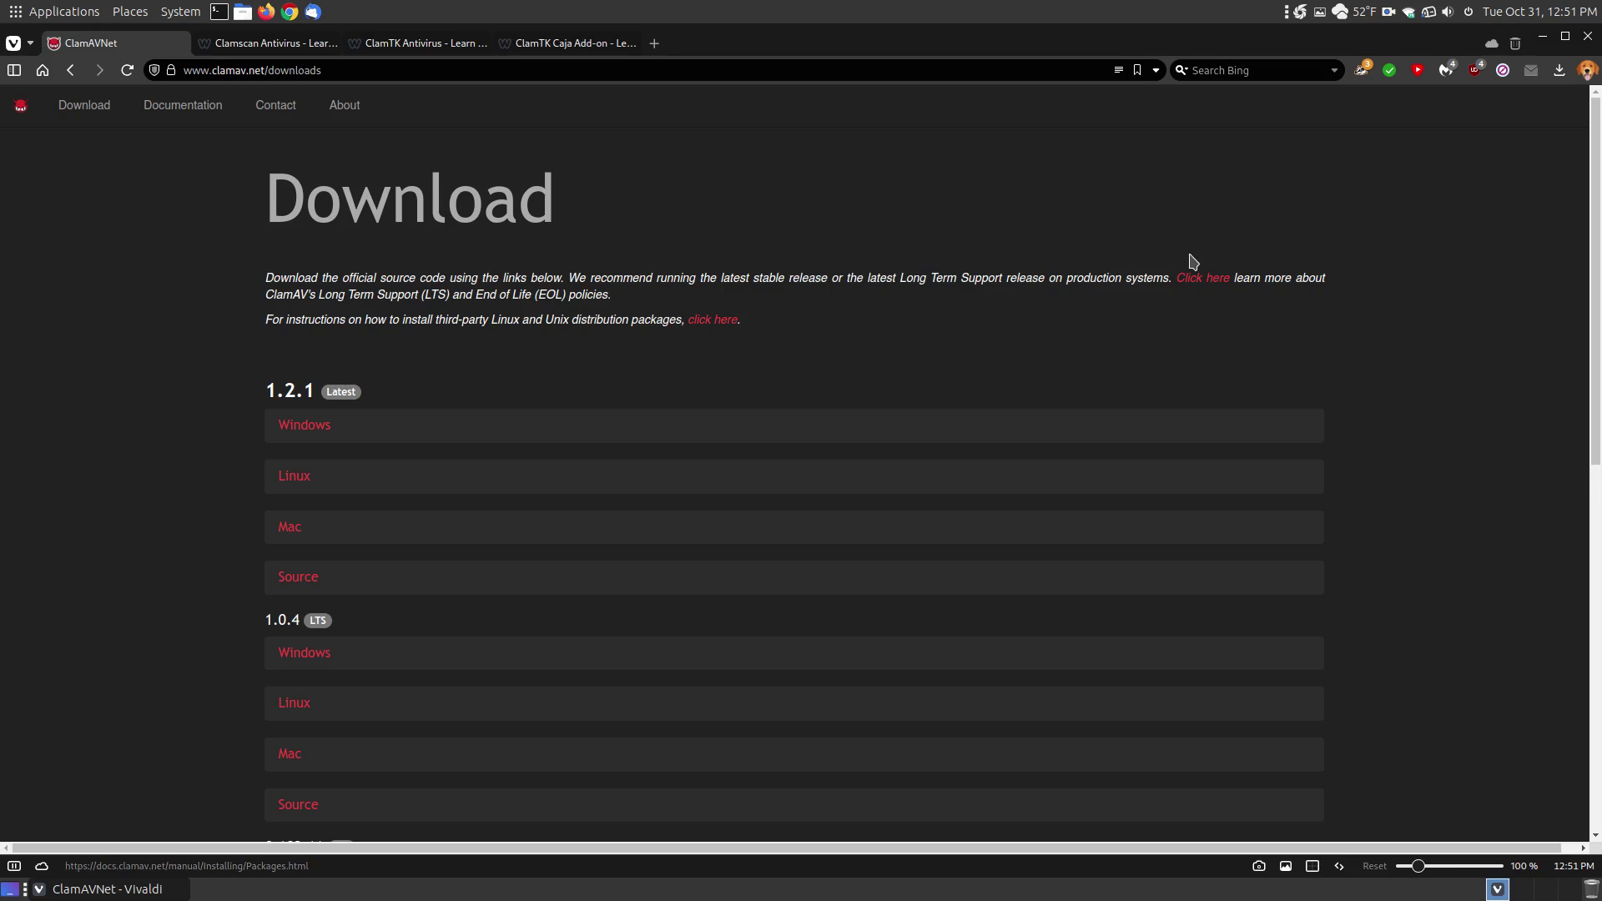
click(71, 70)
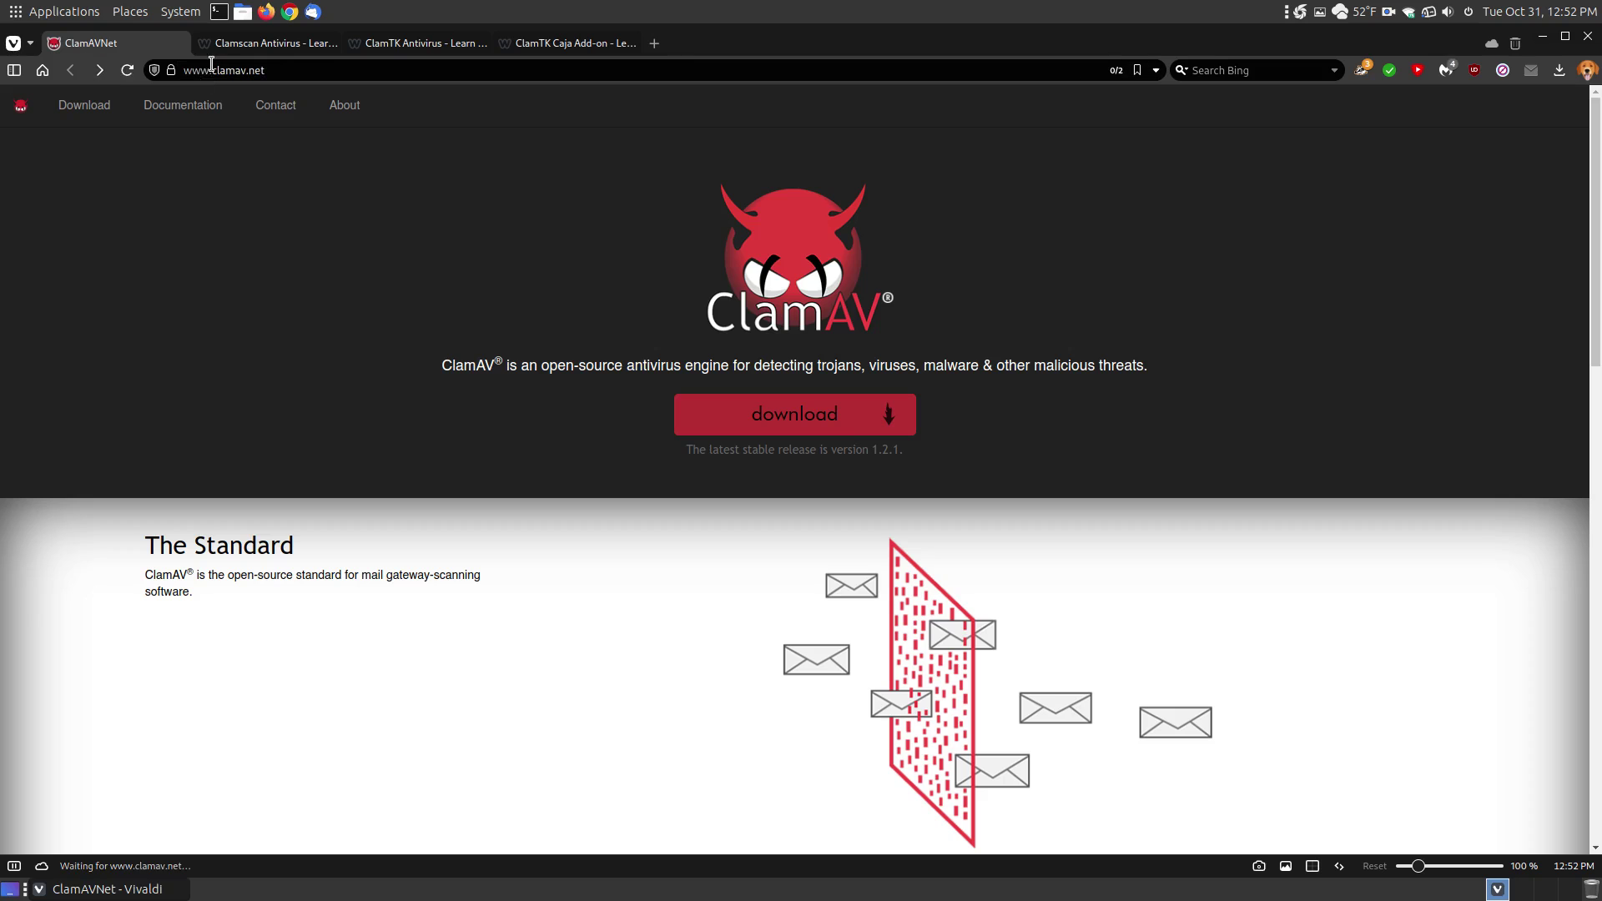
Step: Switch to the Clamscan Antivirus guide and scroll through its ClamAV 1.2.1 terminal example
click(280, 49)
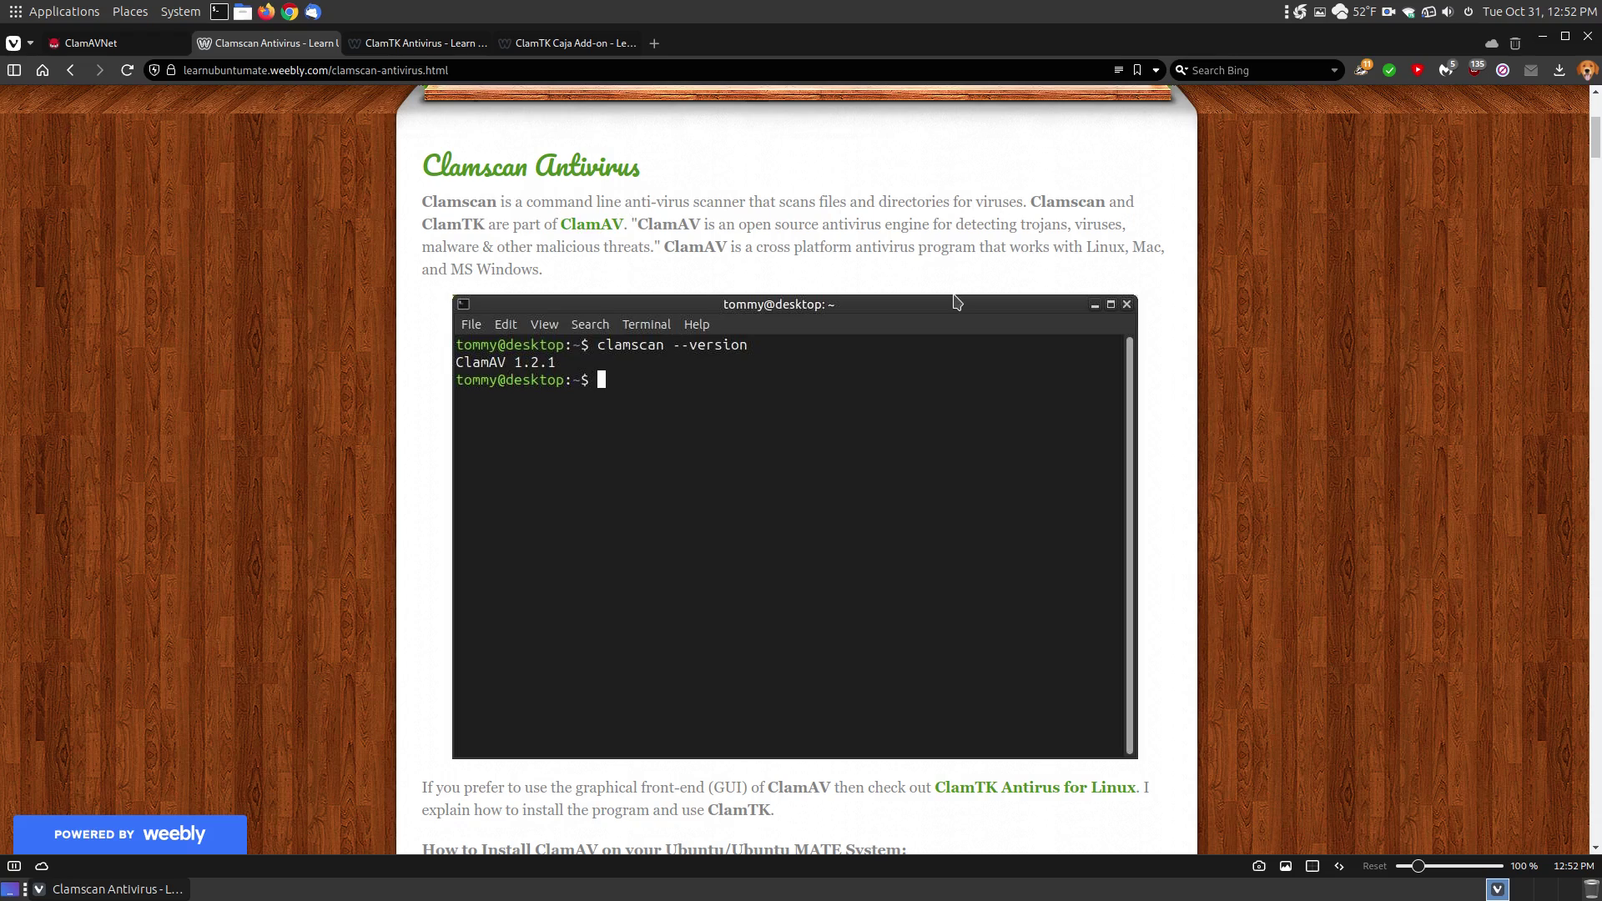
scroll(740, 357, down, 5)
scroll(696, 334, down, 3)
scroll(694, 347, up, 9)
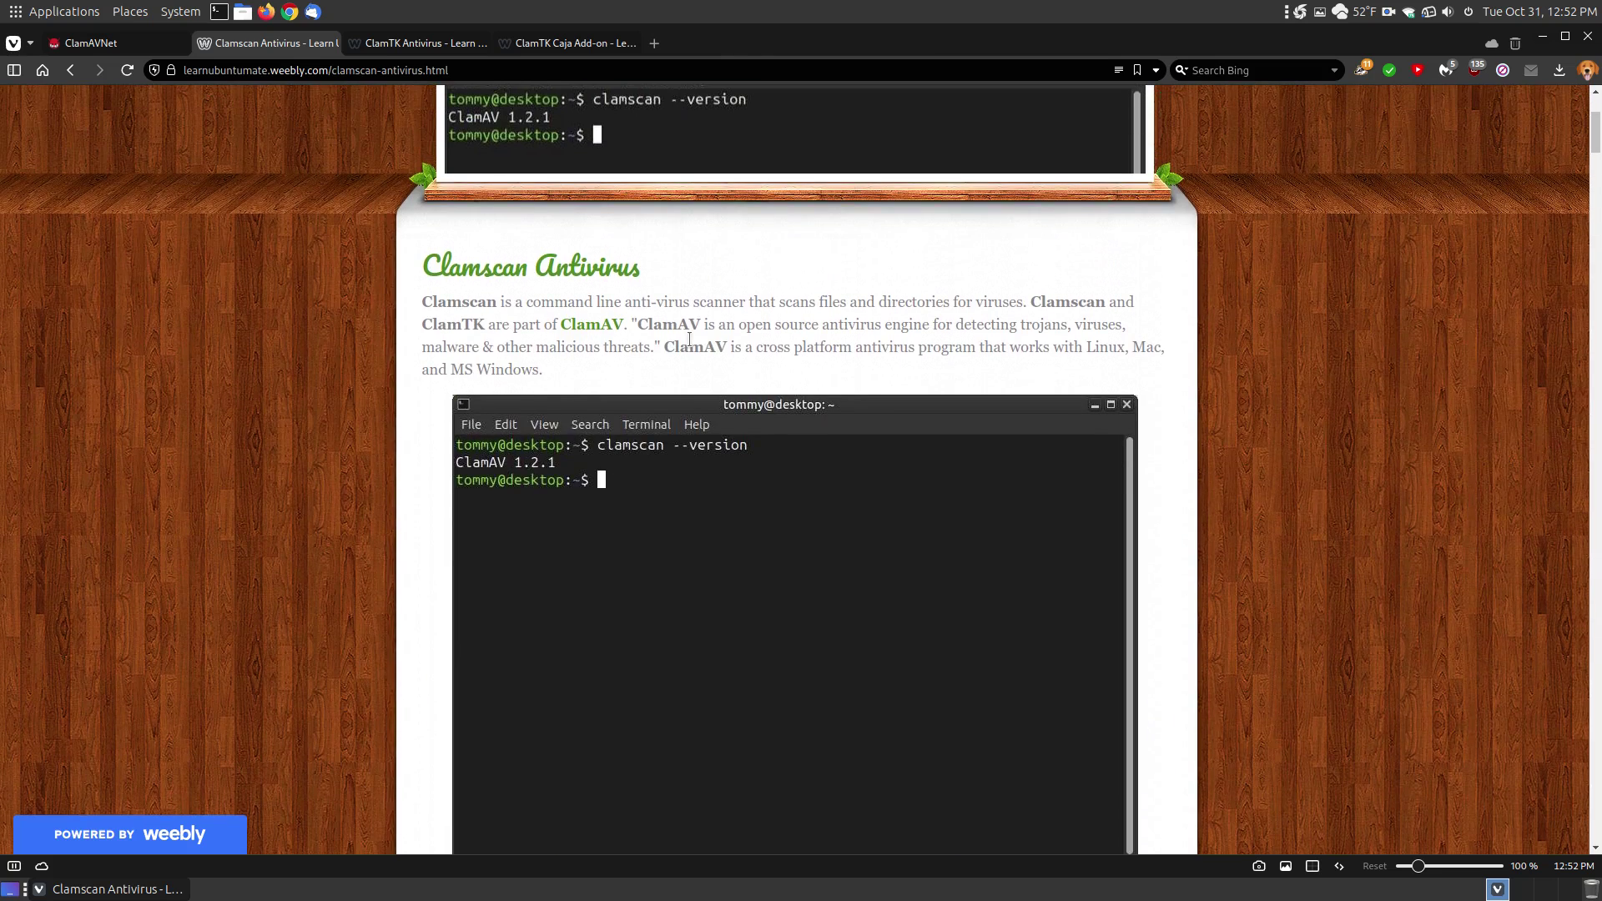
scroll(699, 304, down, 1)
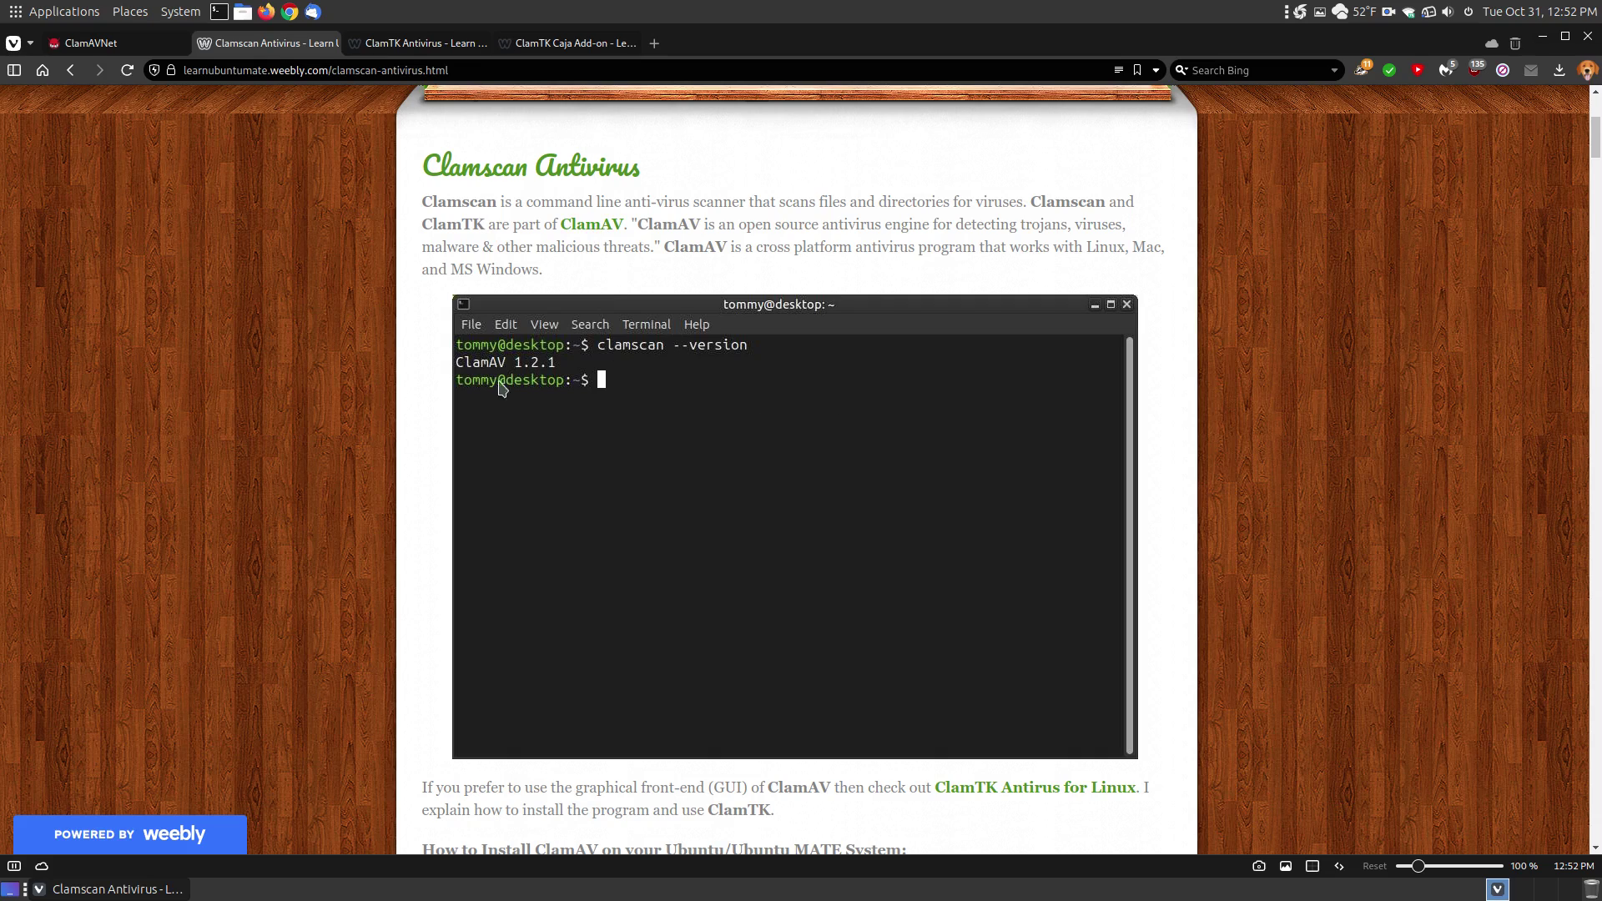
Step: Open a terminal and run clamscan --version, confirming ClamAV 1.2.1 is installed
click(218, 12)
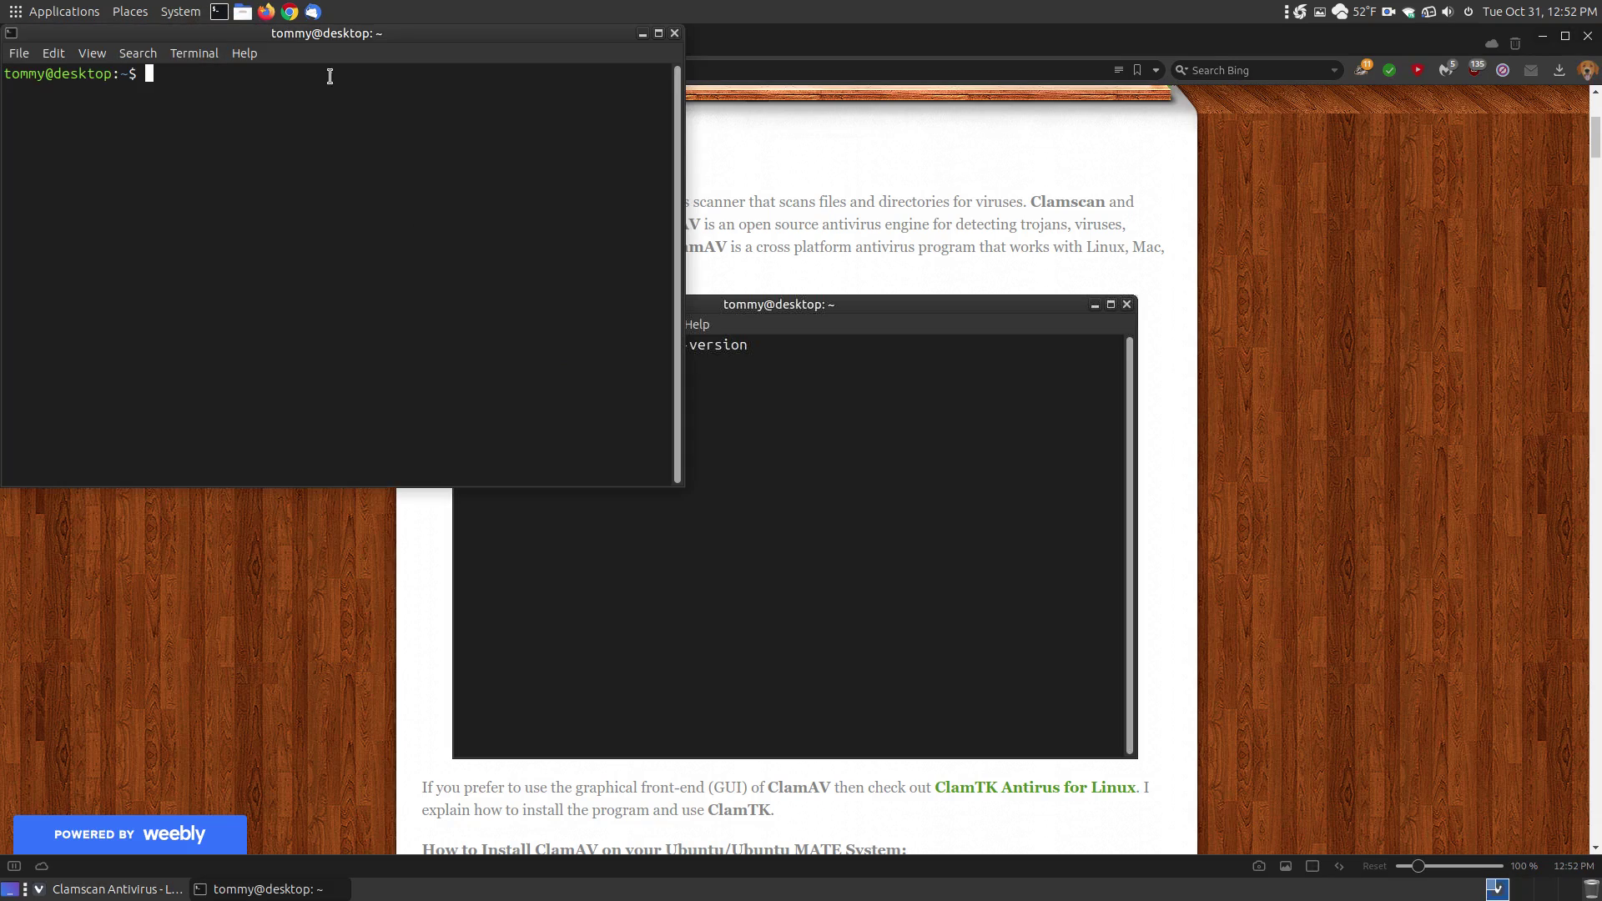
drag(326, 33, 787, 389)
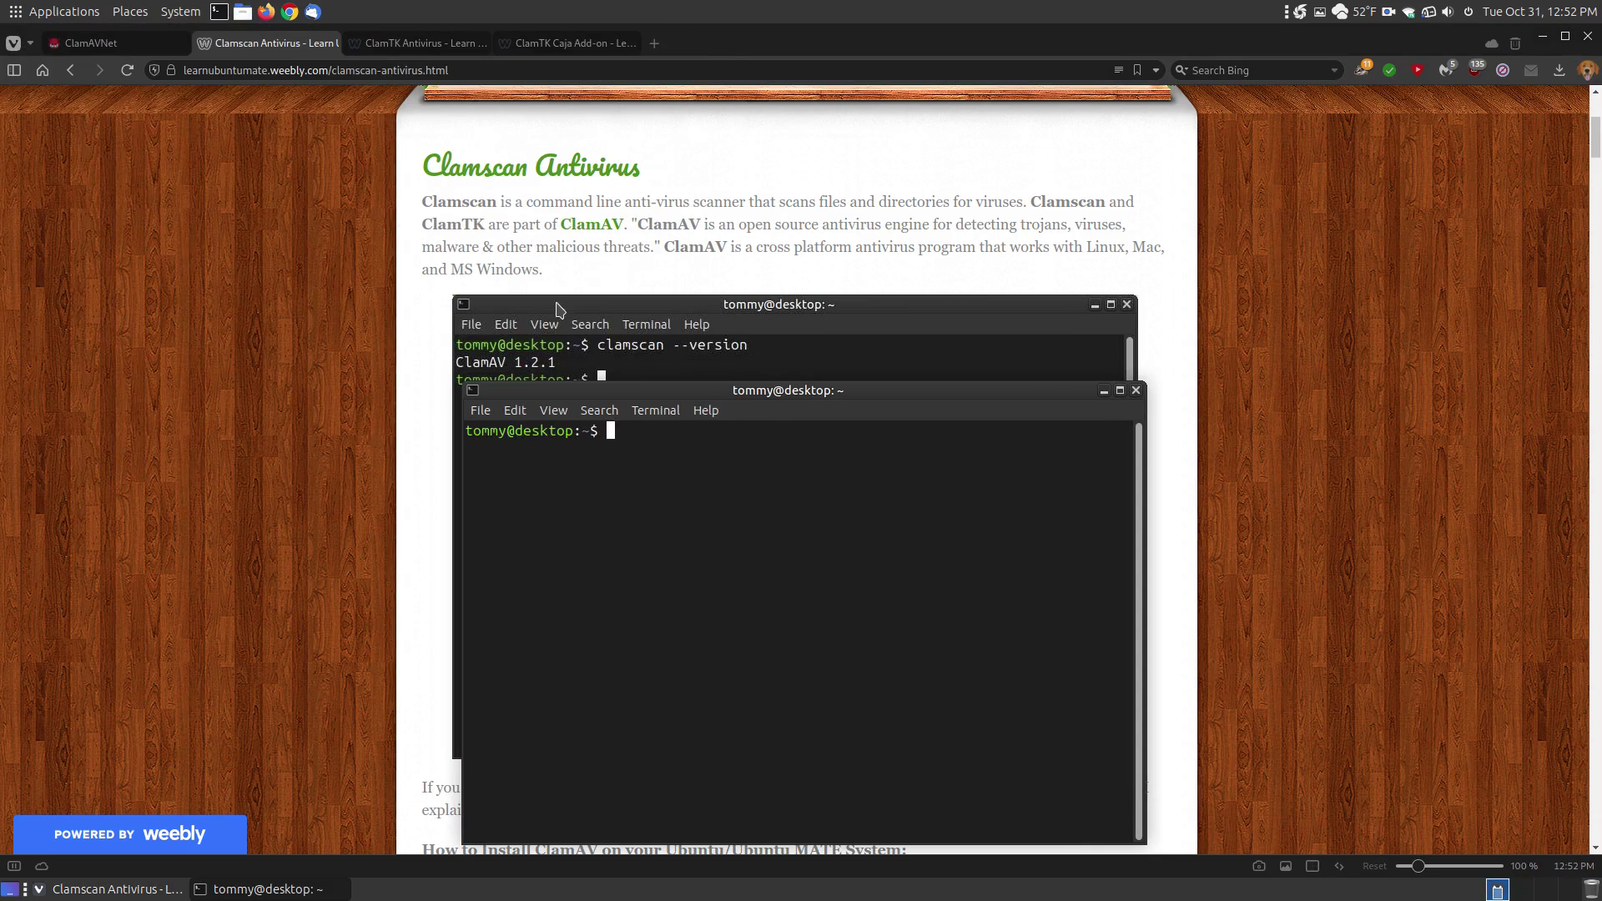
text(clamscan --version)
key(Return)
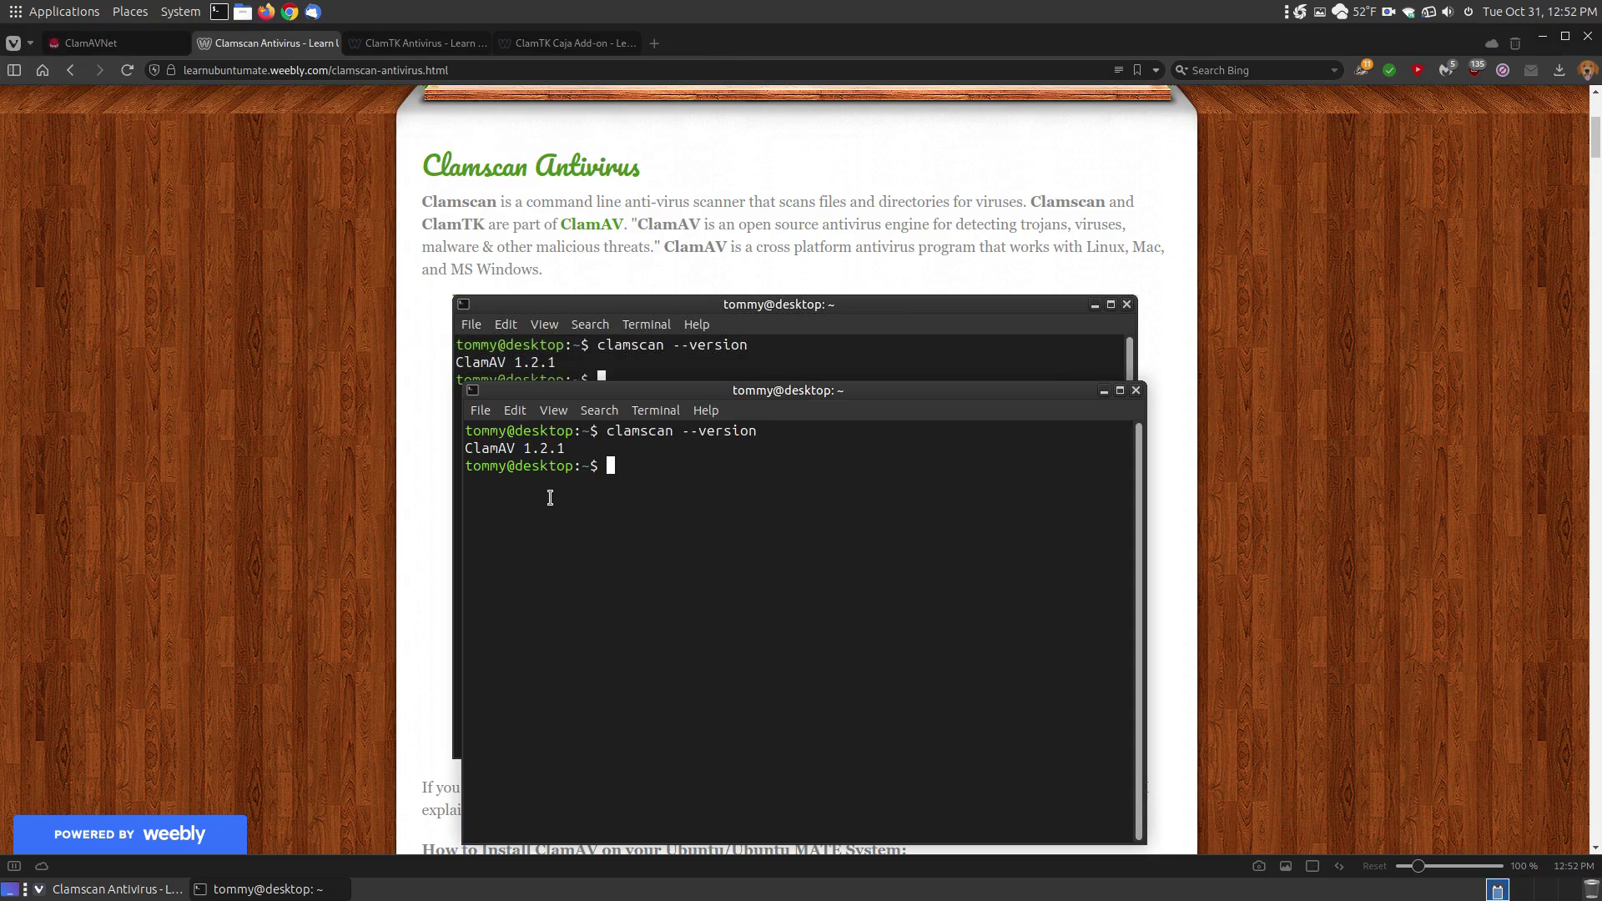
drag(694, 384, 683, 318)
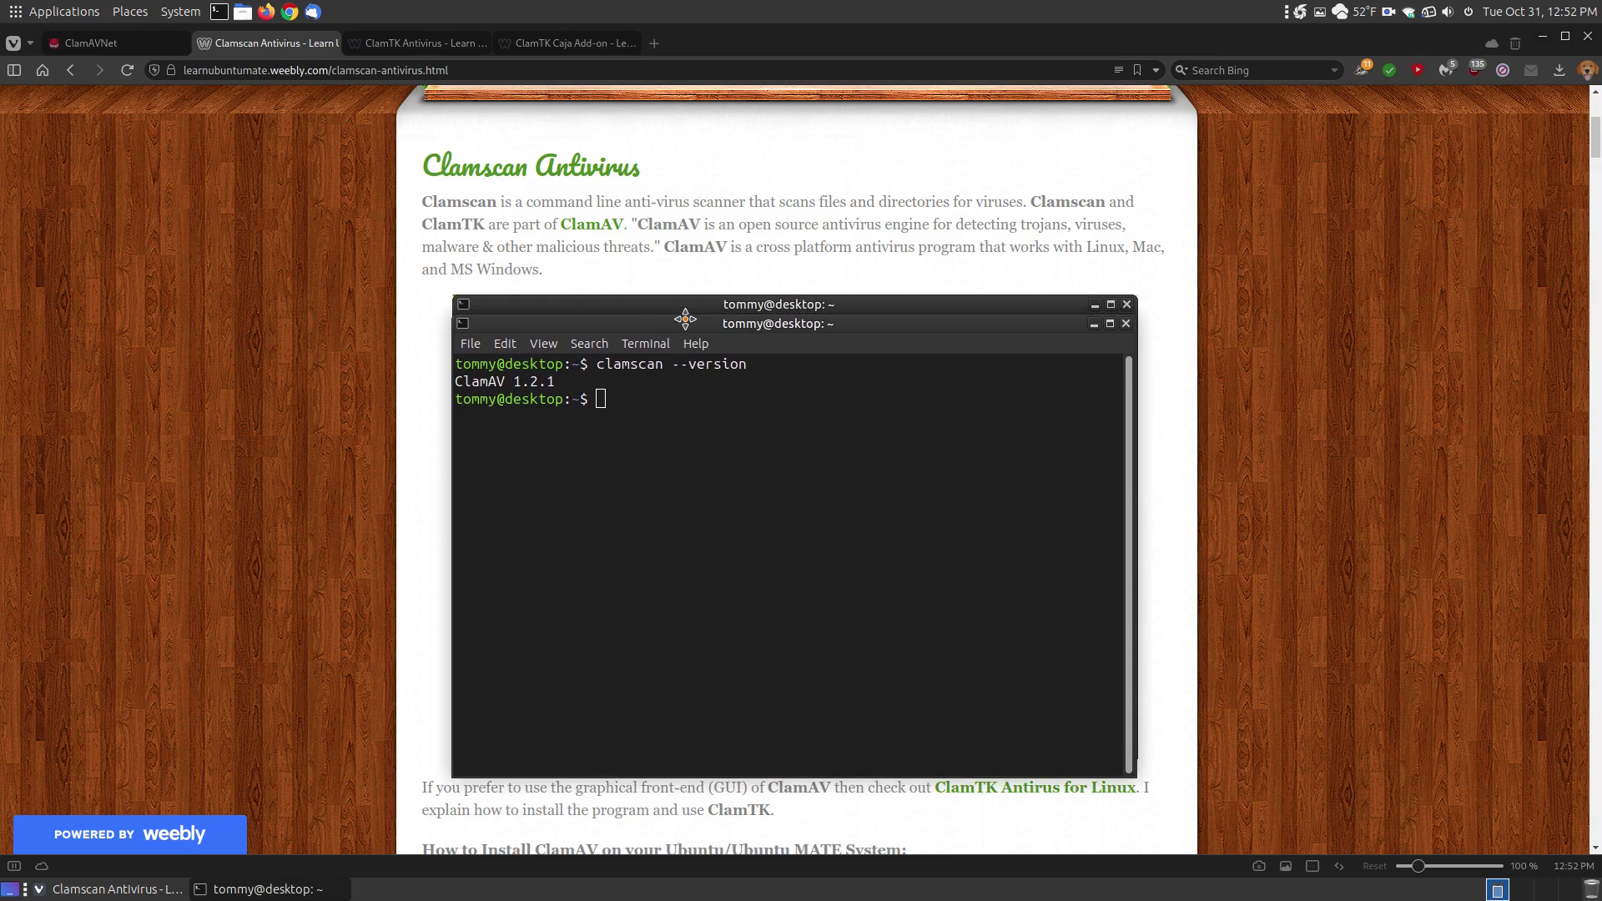
Step: Line the terminal up over the guide's screenshot, then close it and minimize Vivaldi
click(117, 43)
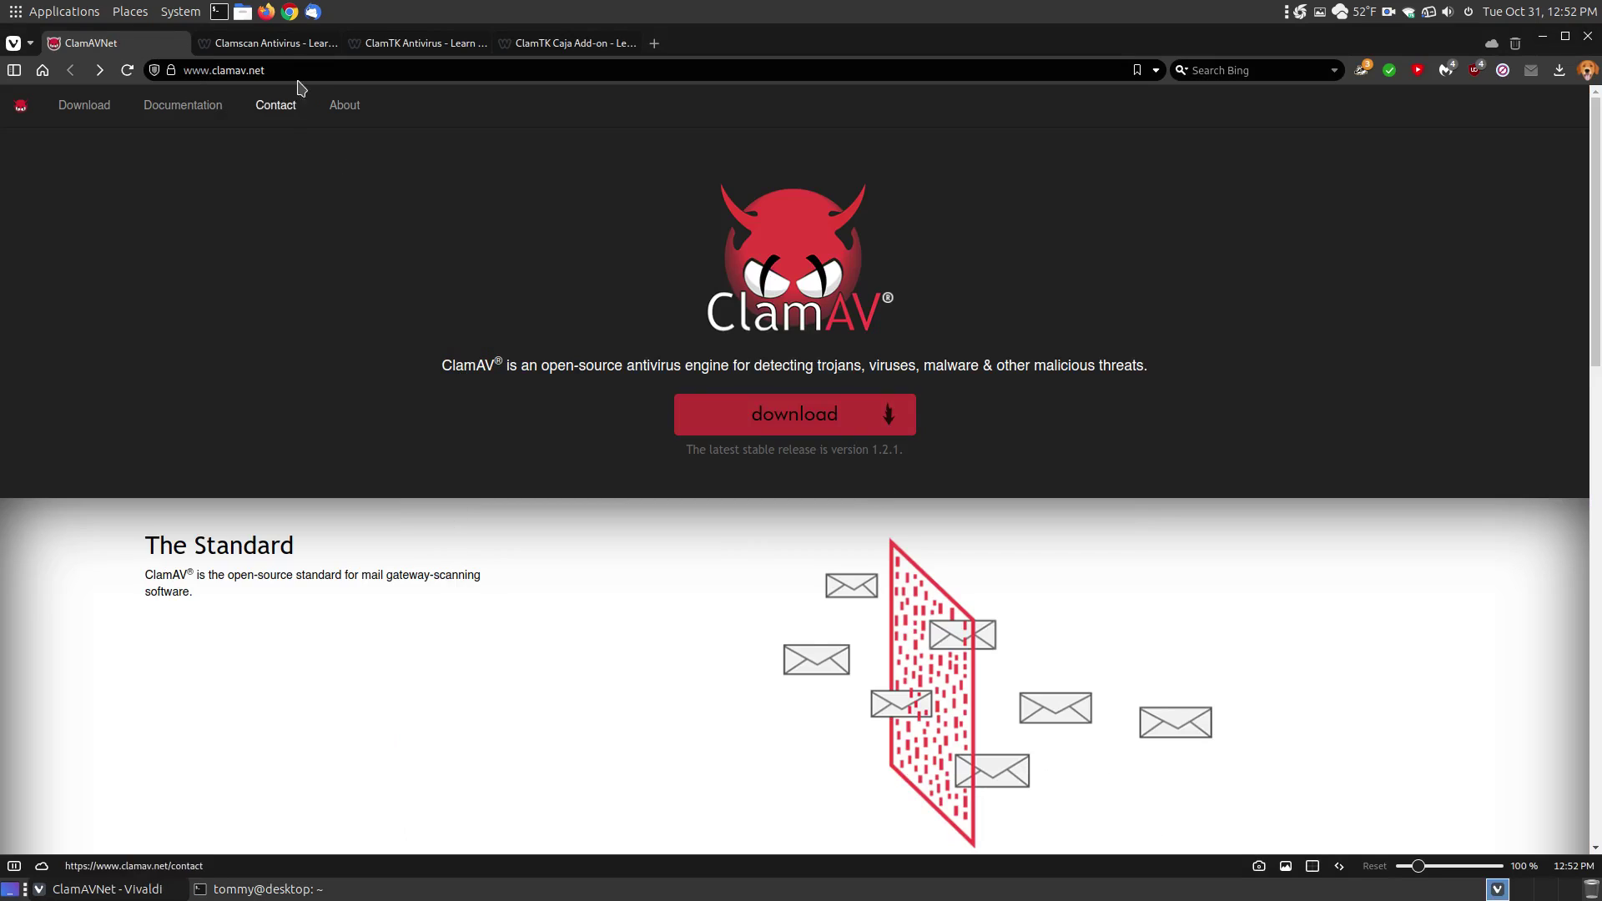
click(284, 46)
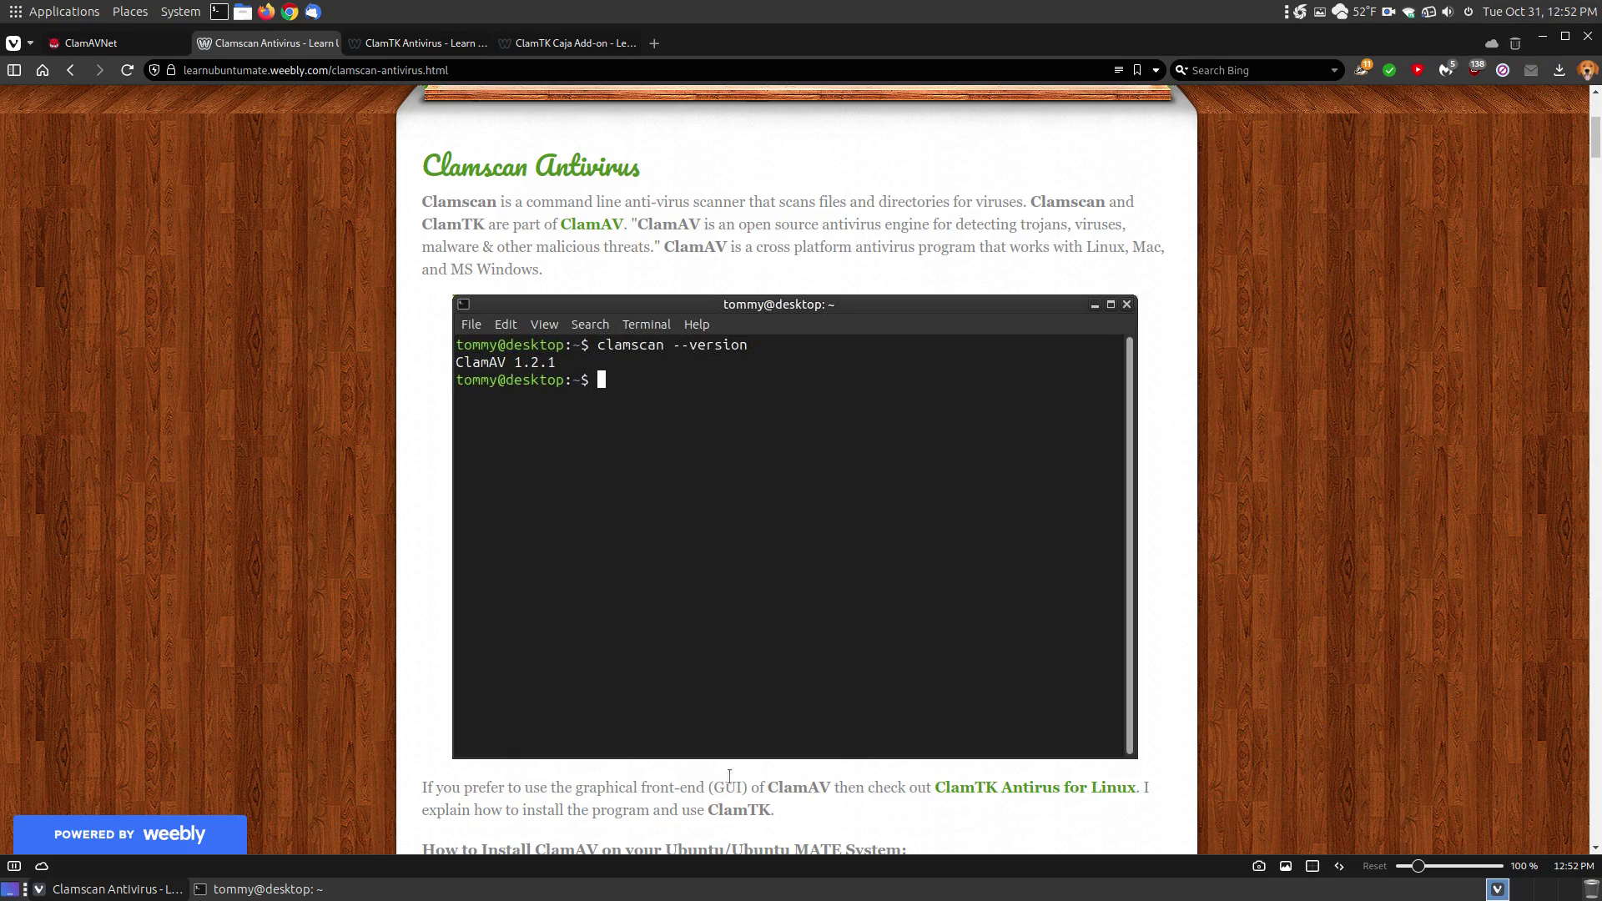
click(267, 889)
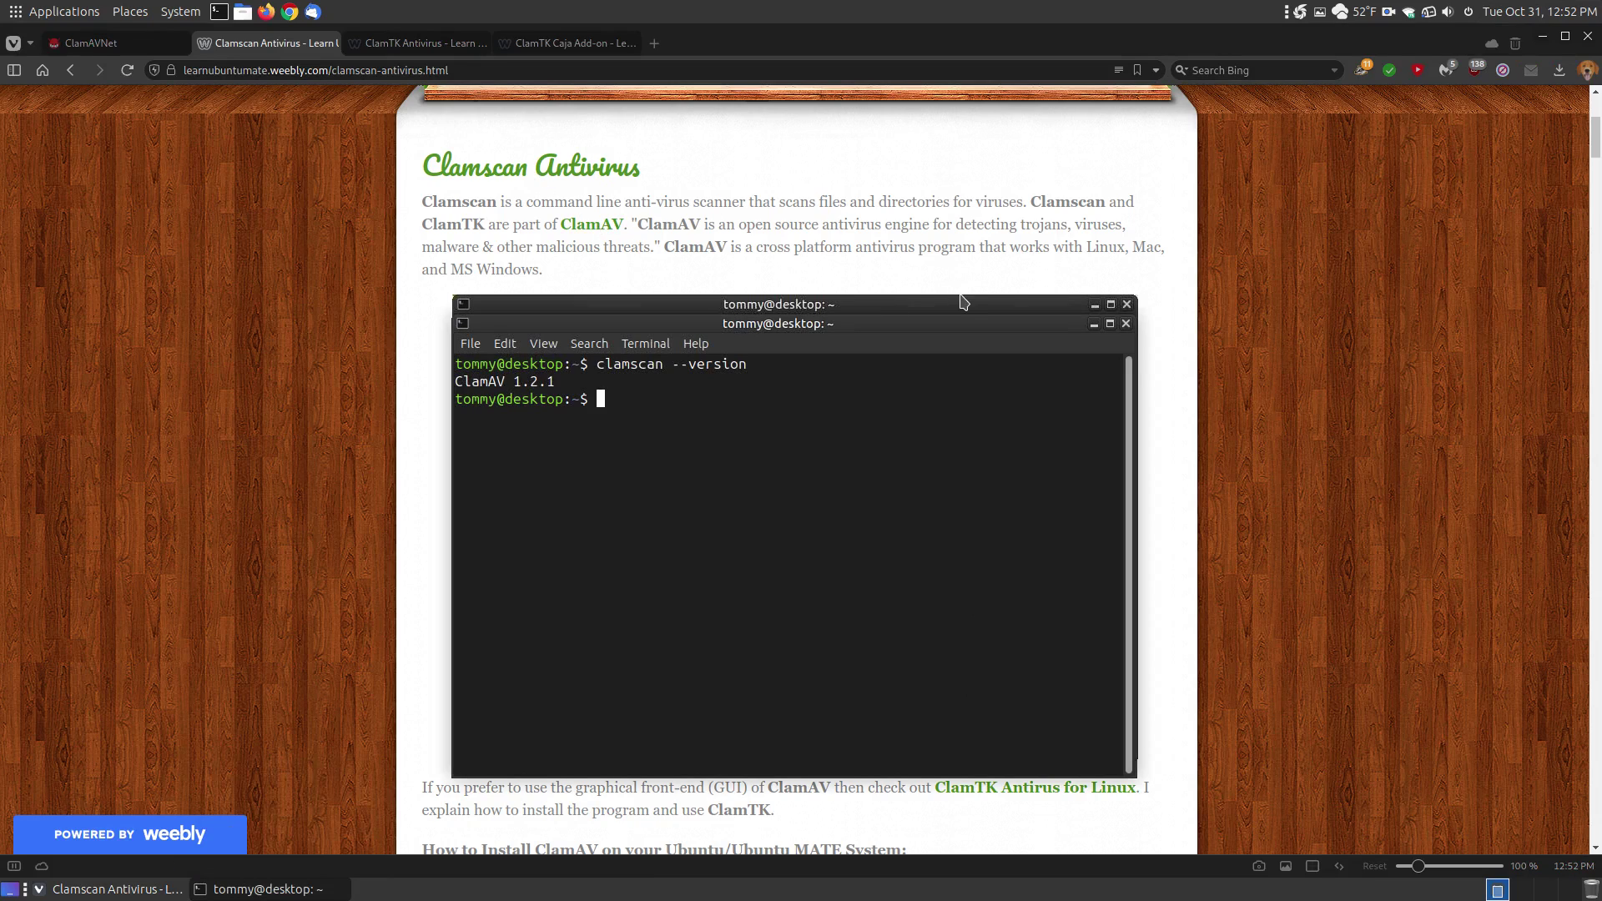
drag(811, 324, 807, 284)
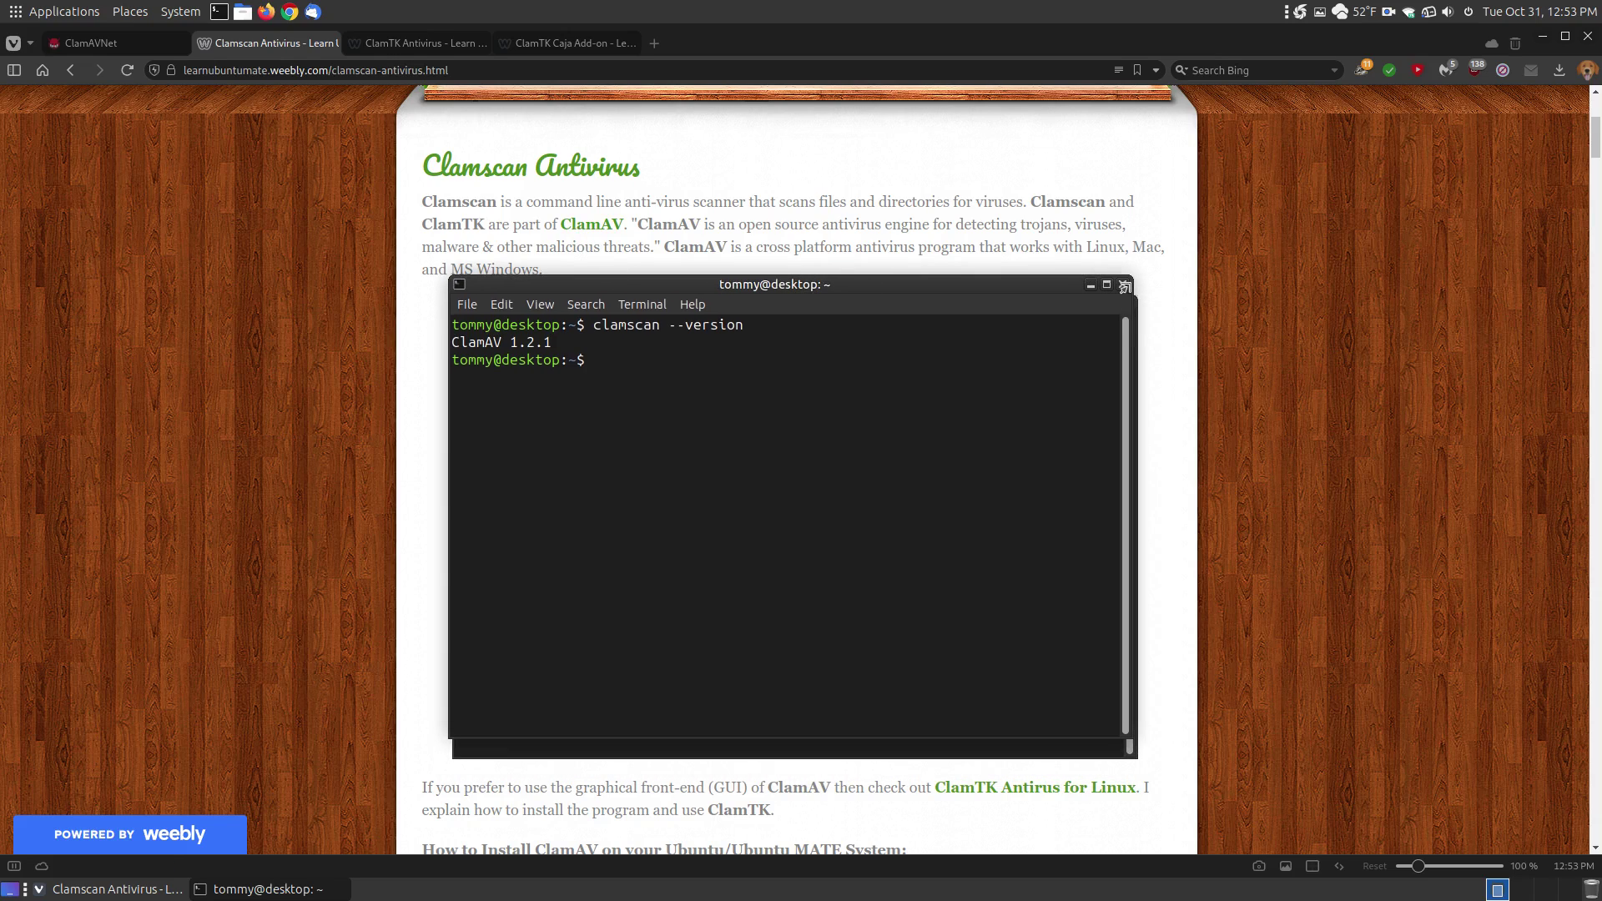
click(1123, 285)
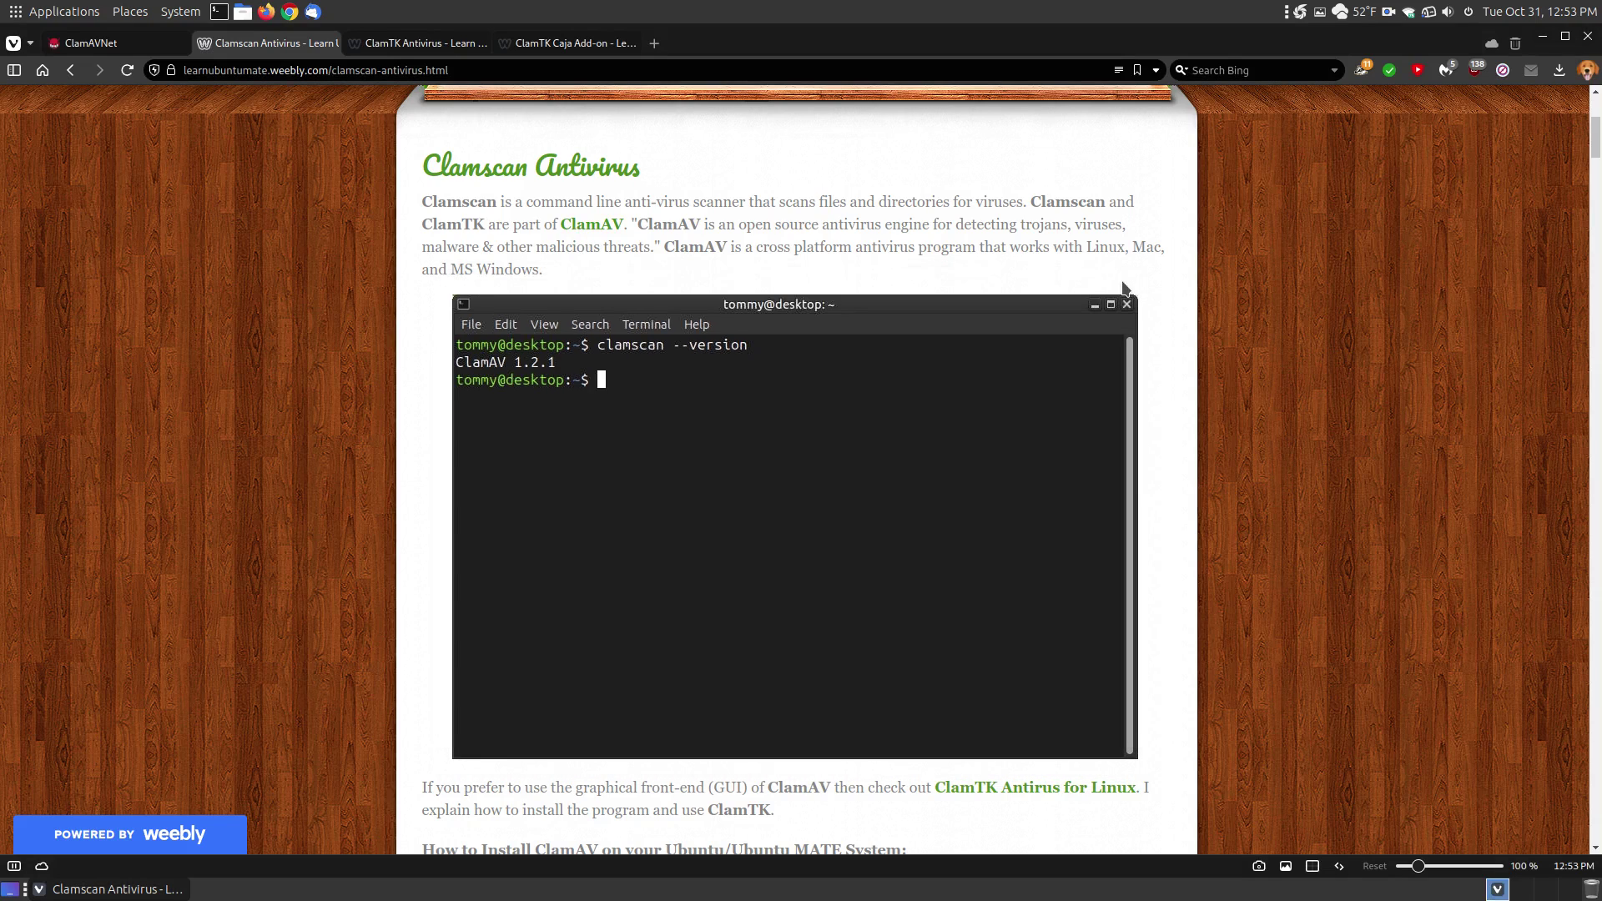
click(1544, 41)
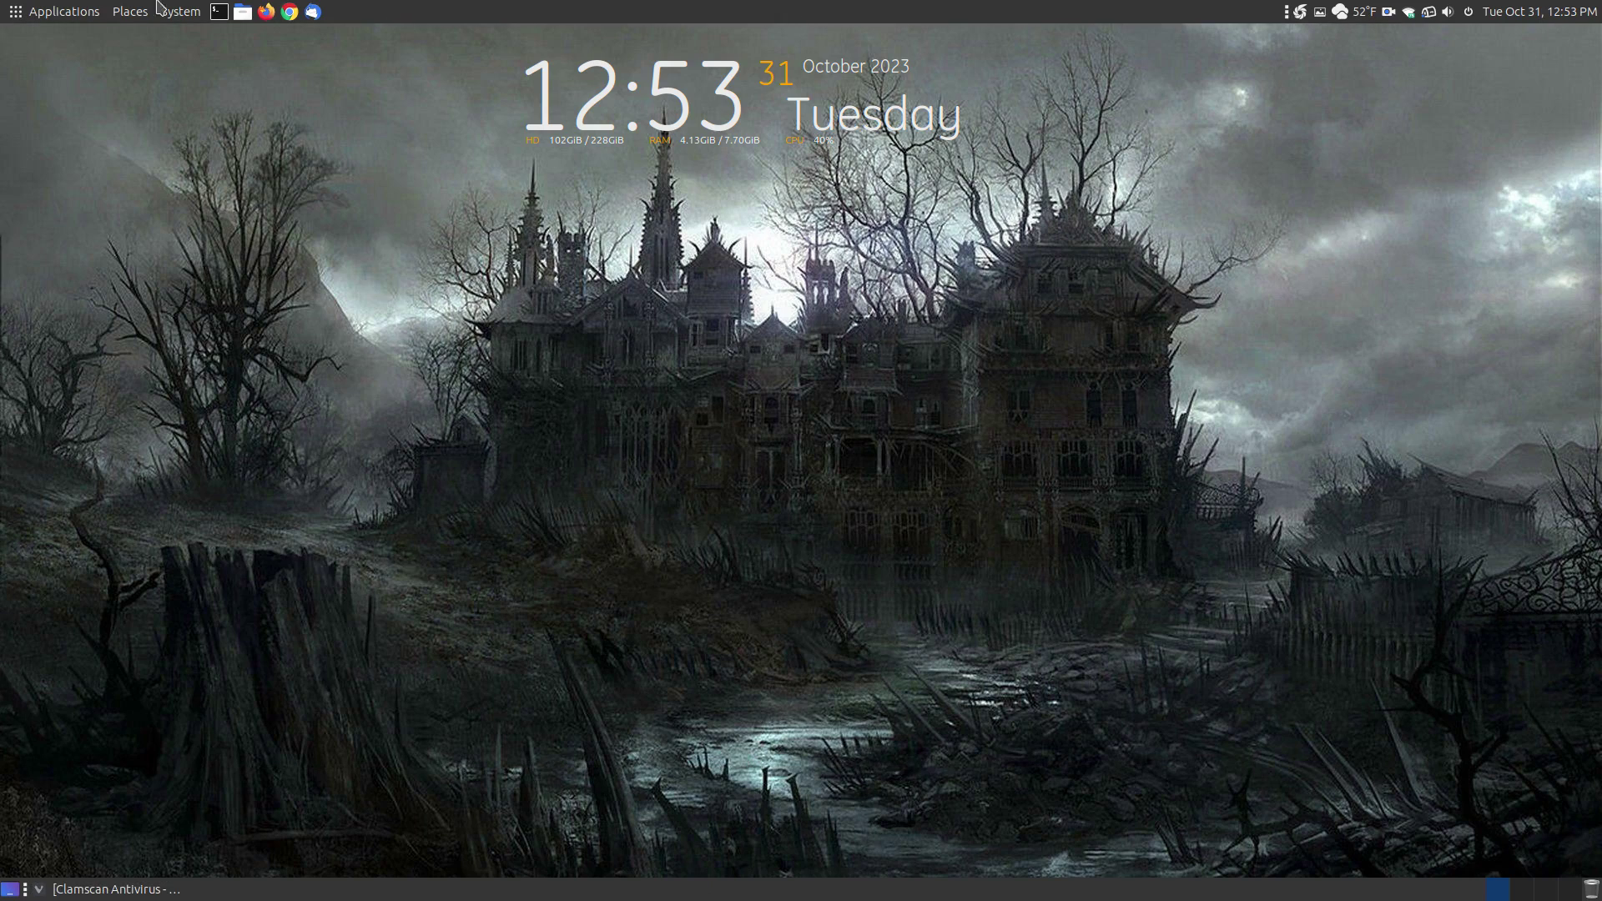
Step: Launch ClamTk, view its About dialog (6.16 with ClamAV 1.2.1), then restore the Clamscan guide
click(18, 8)
mouse_move(49, 34)
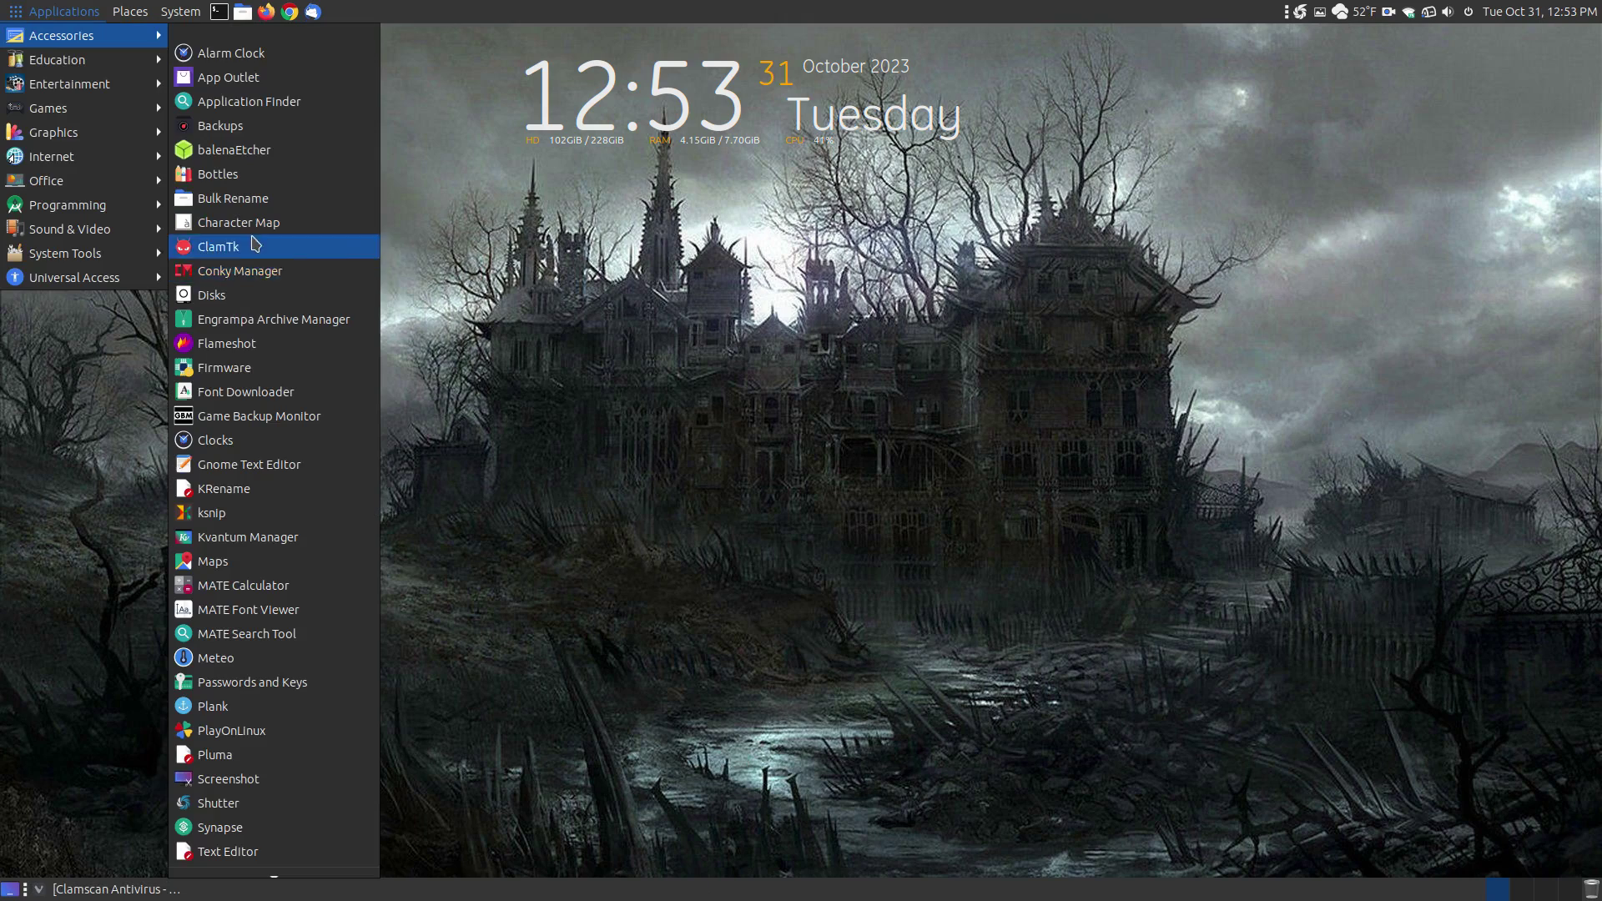
click(219, 246)
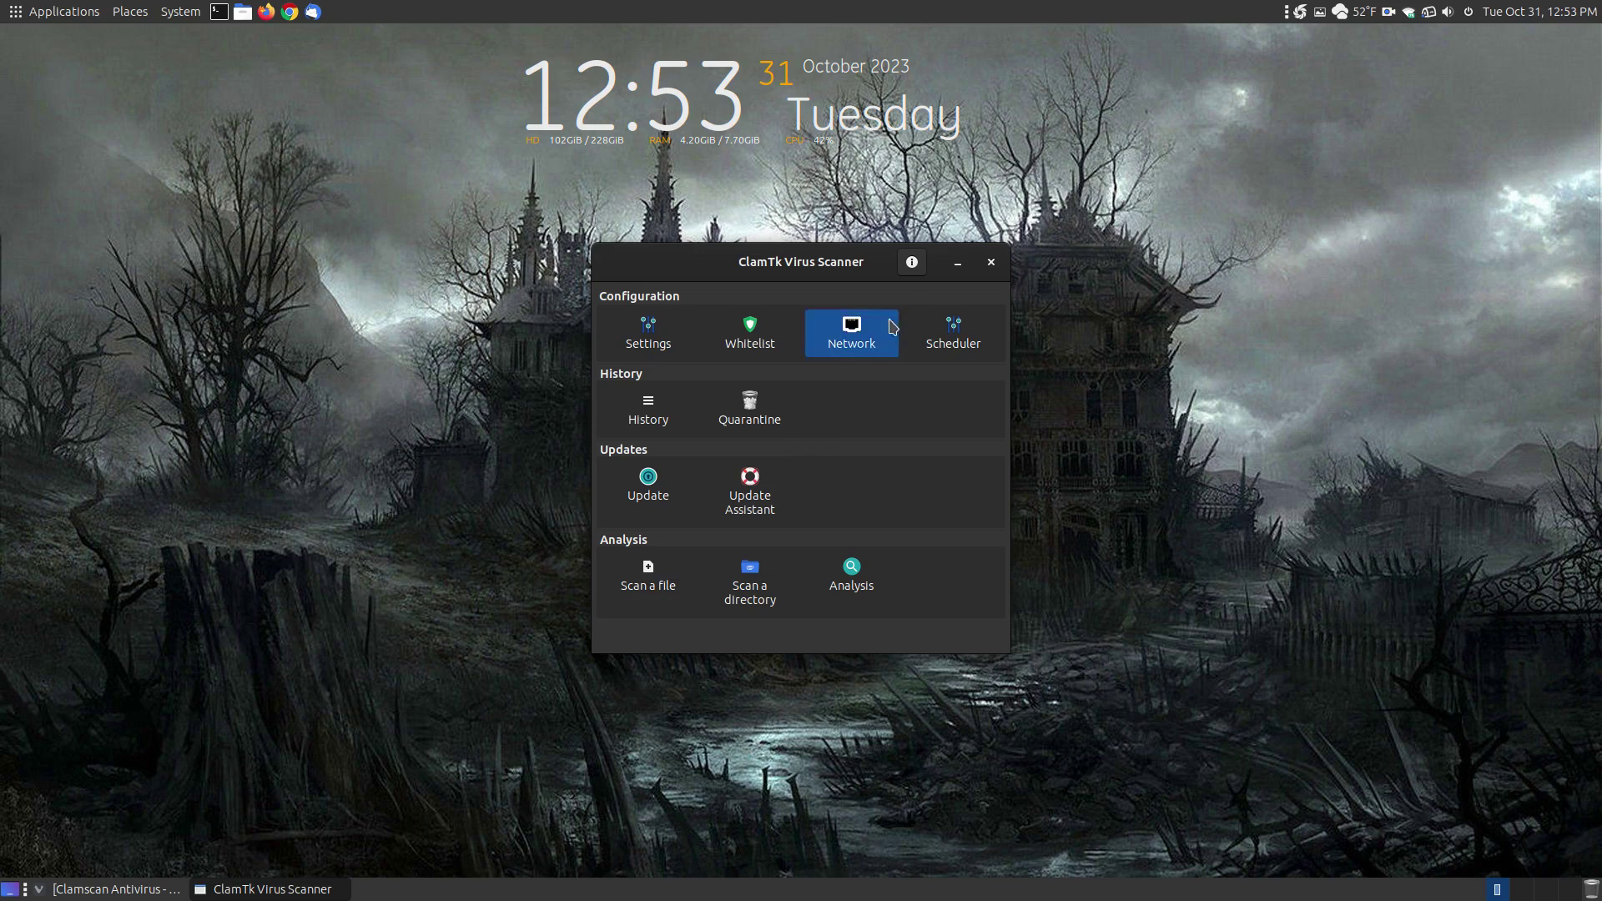
click(902, 270)
drag(861, 136, 734, 264)
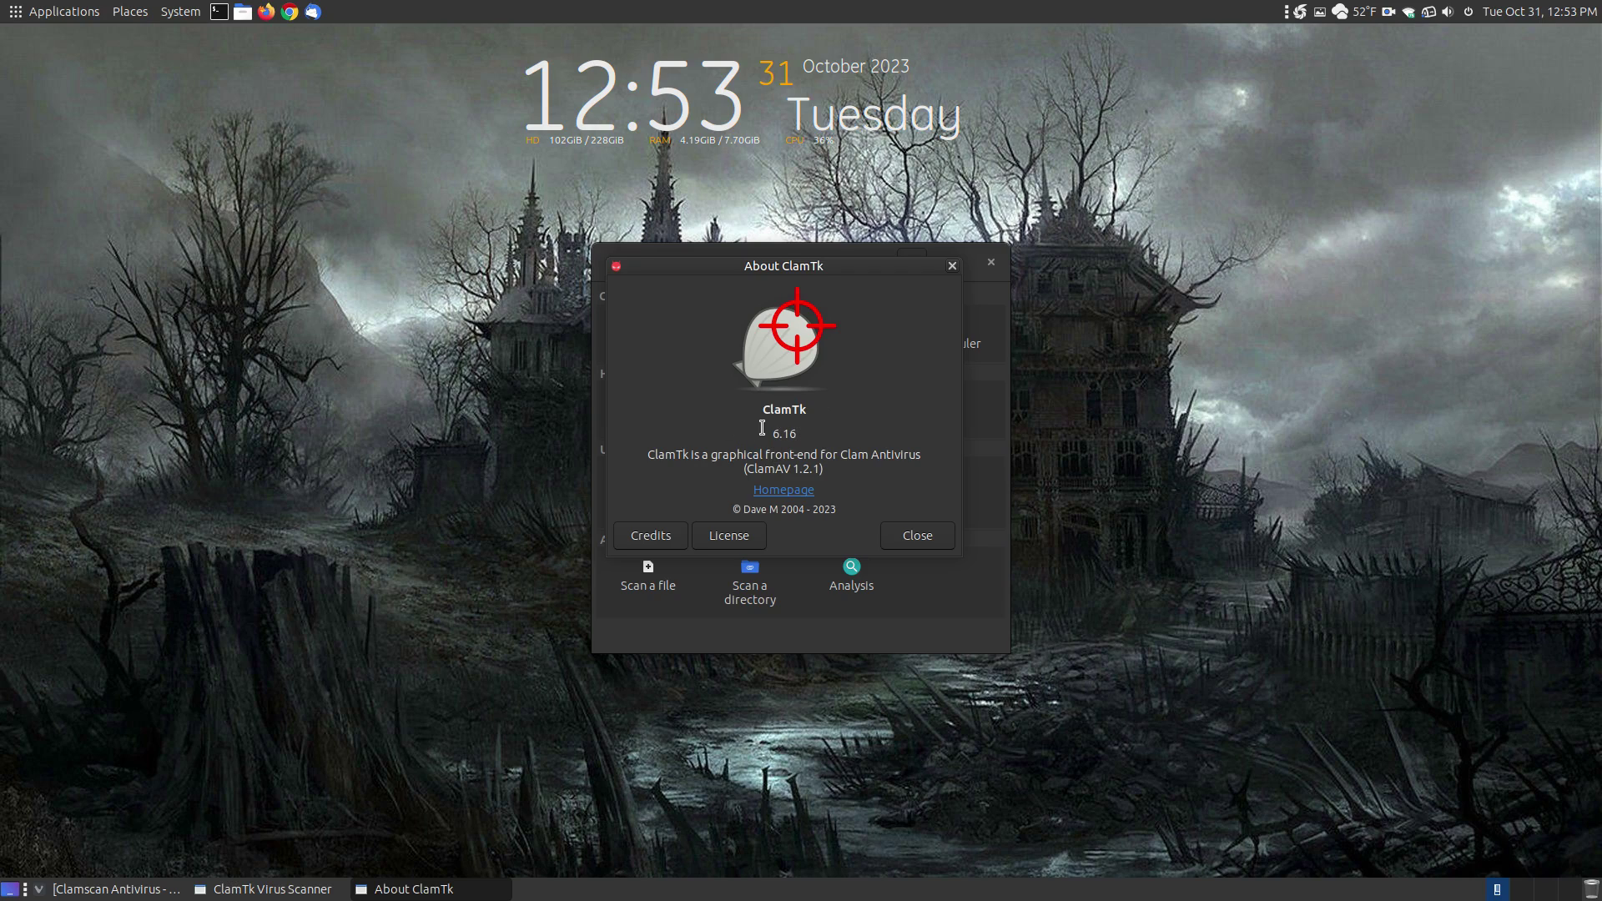
click(117, 888)
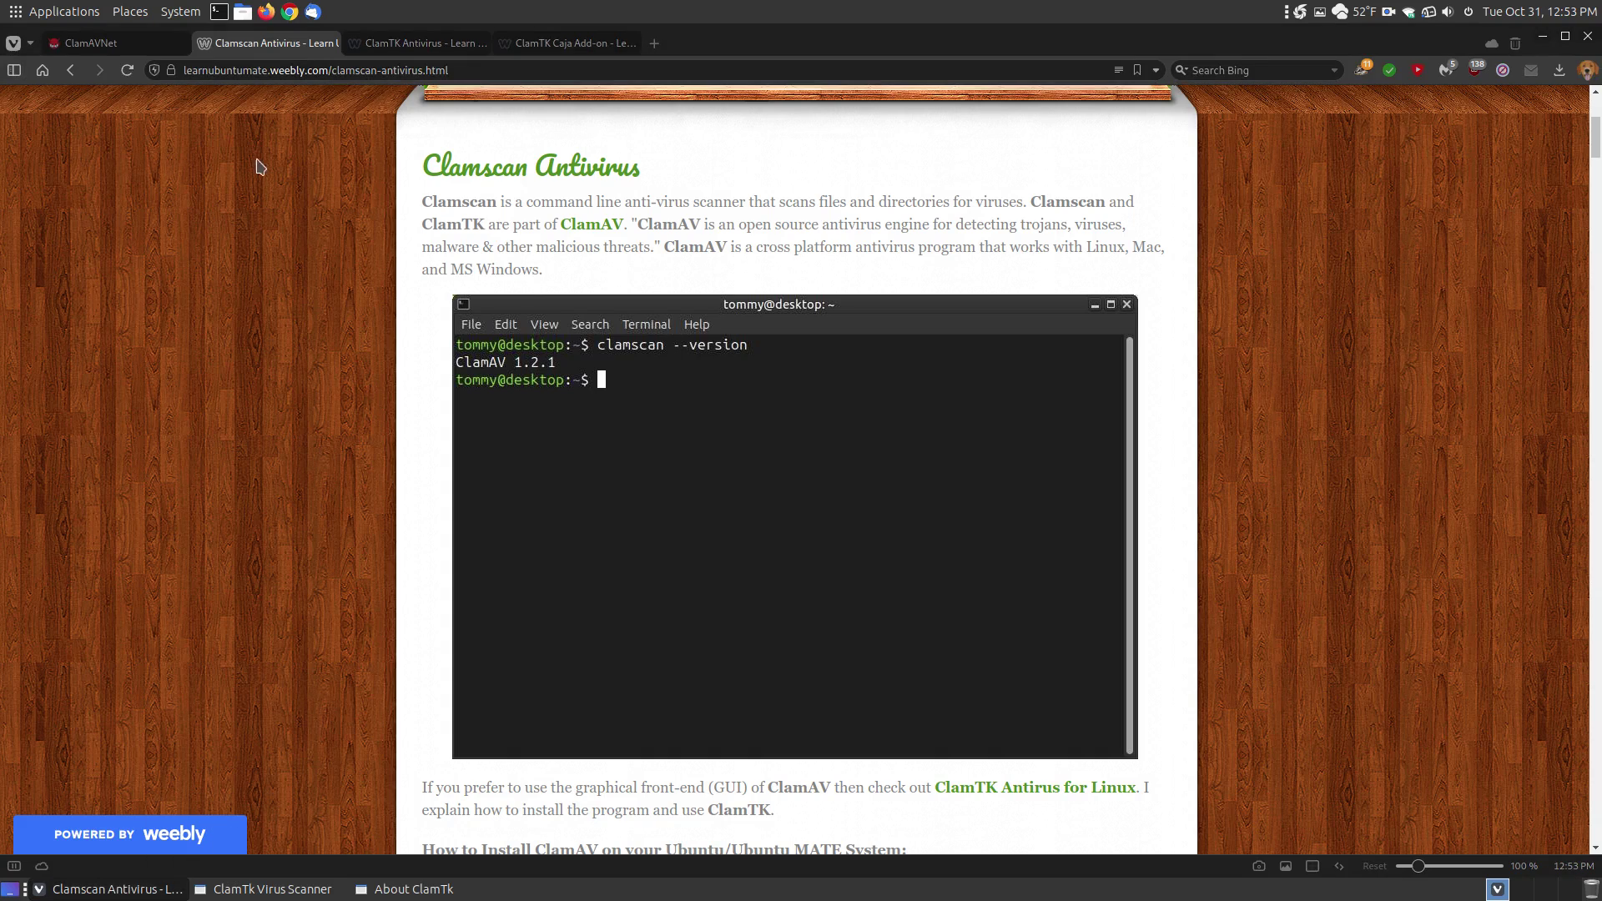
Step: From the ClamTK Antivirus guide, open the GitHub ClamTk Releases link in a new tab
click(399, 45)
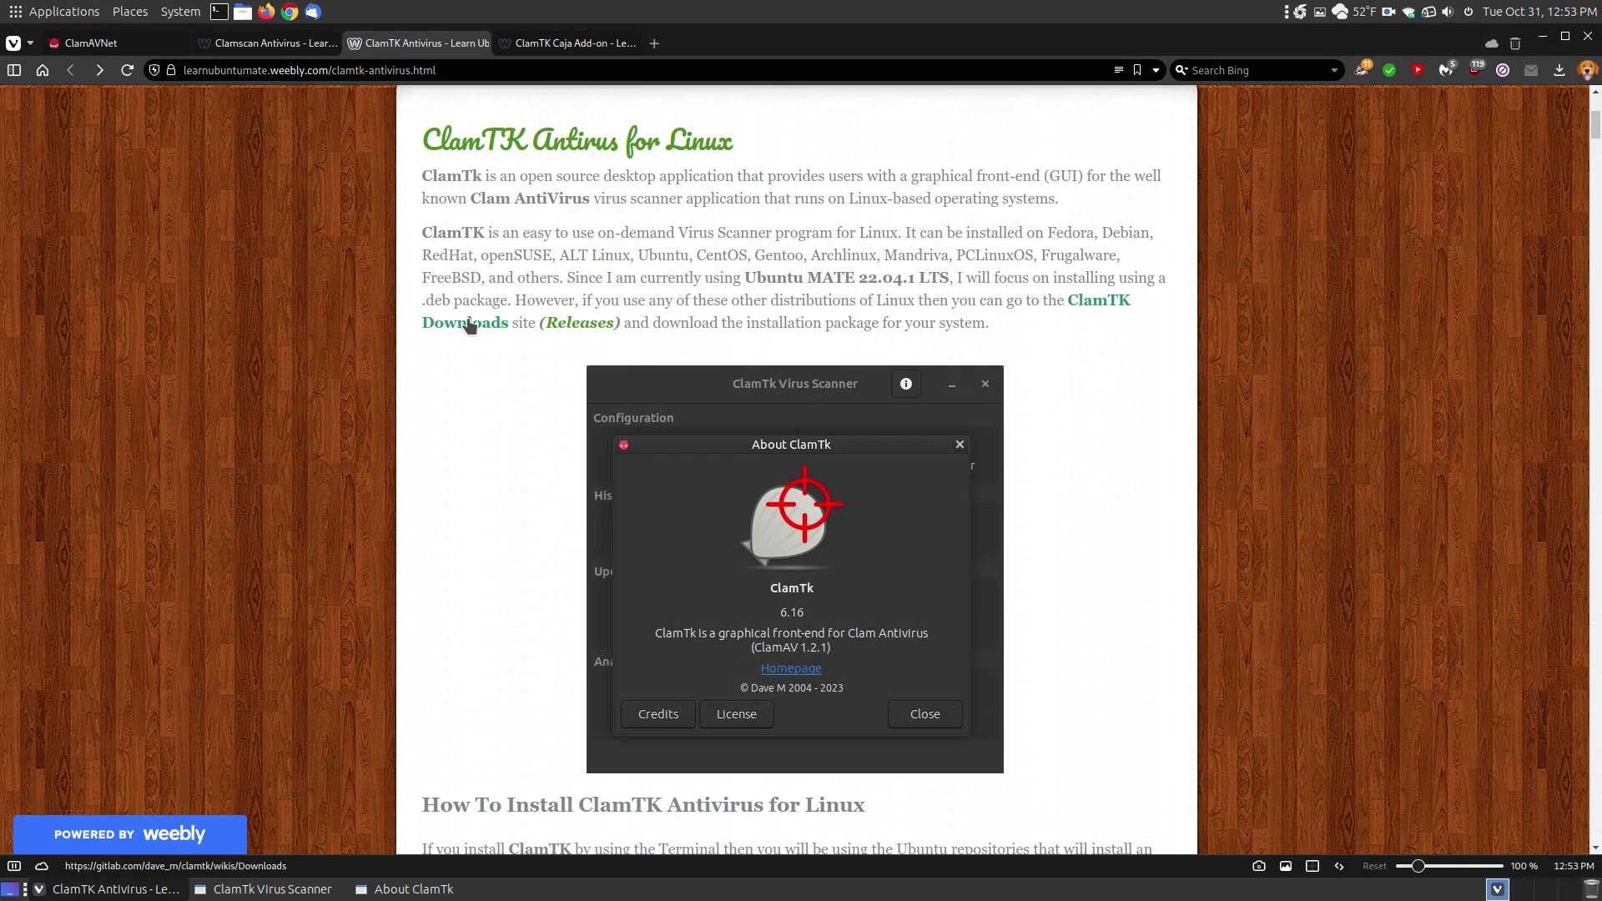
click(575, 327)
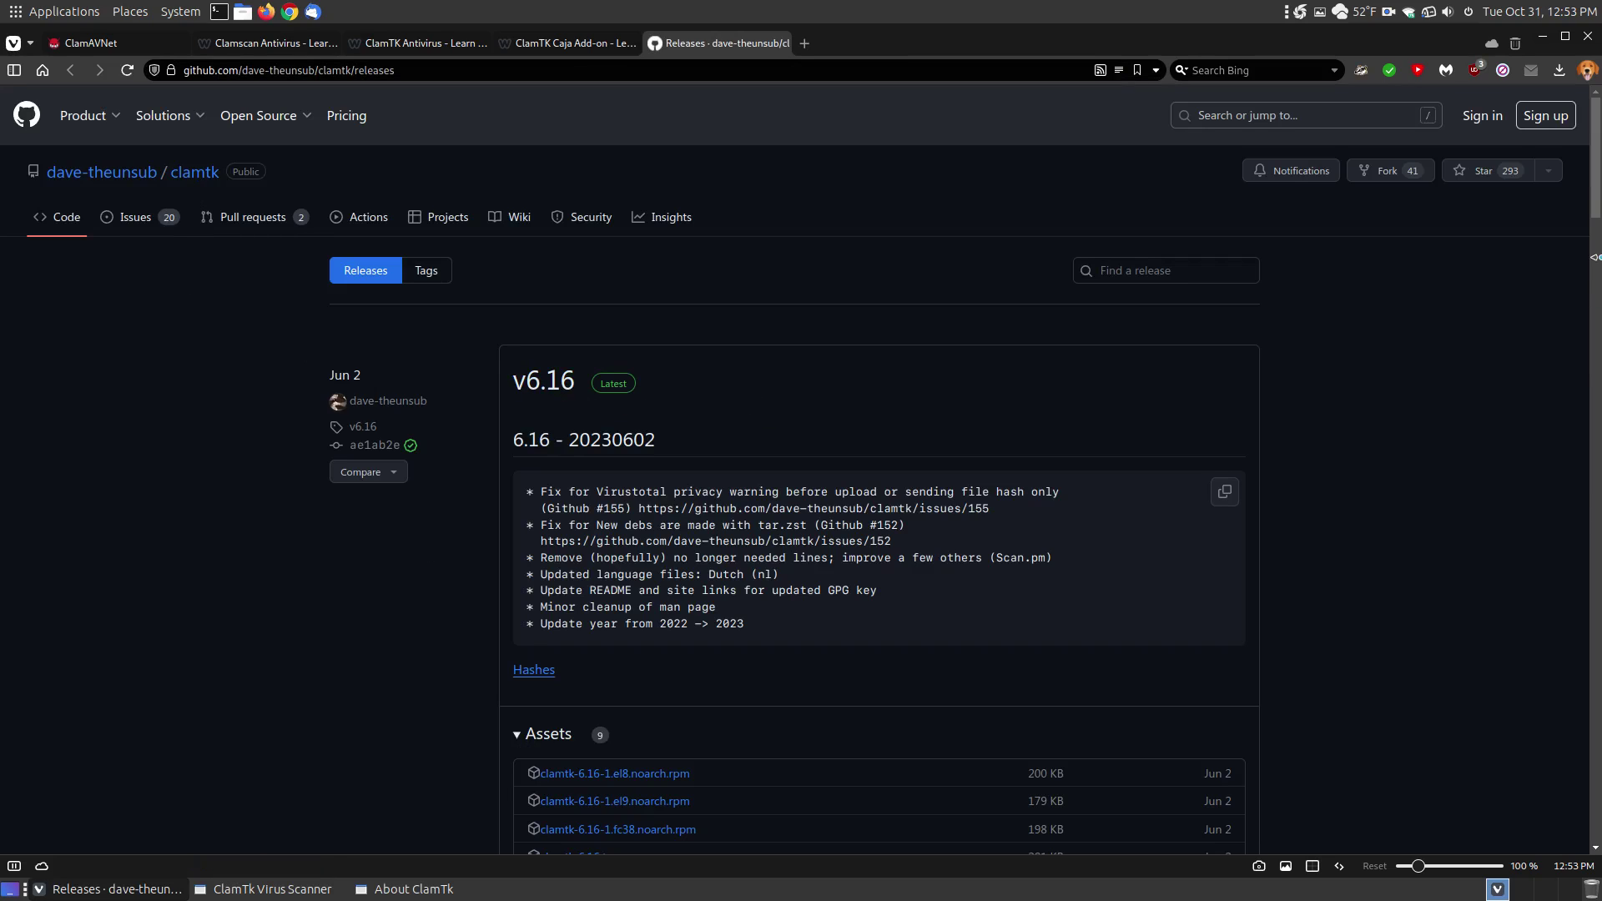
Step: Review the v6.16 release's nine assets, including clamtk_6.16-1_all.deb, then close the GitHub tab
mouse_move(1594, 185)
mouse_down()
mouse_move(1598, 634)
mouse_move(1596, 172)
mouse_up()
scroll(723, 482, down, 1)
scroll(626, 295, down, 1)
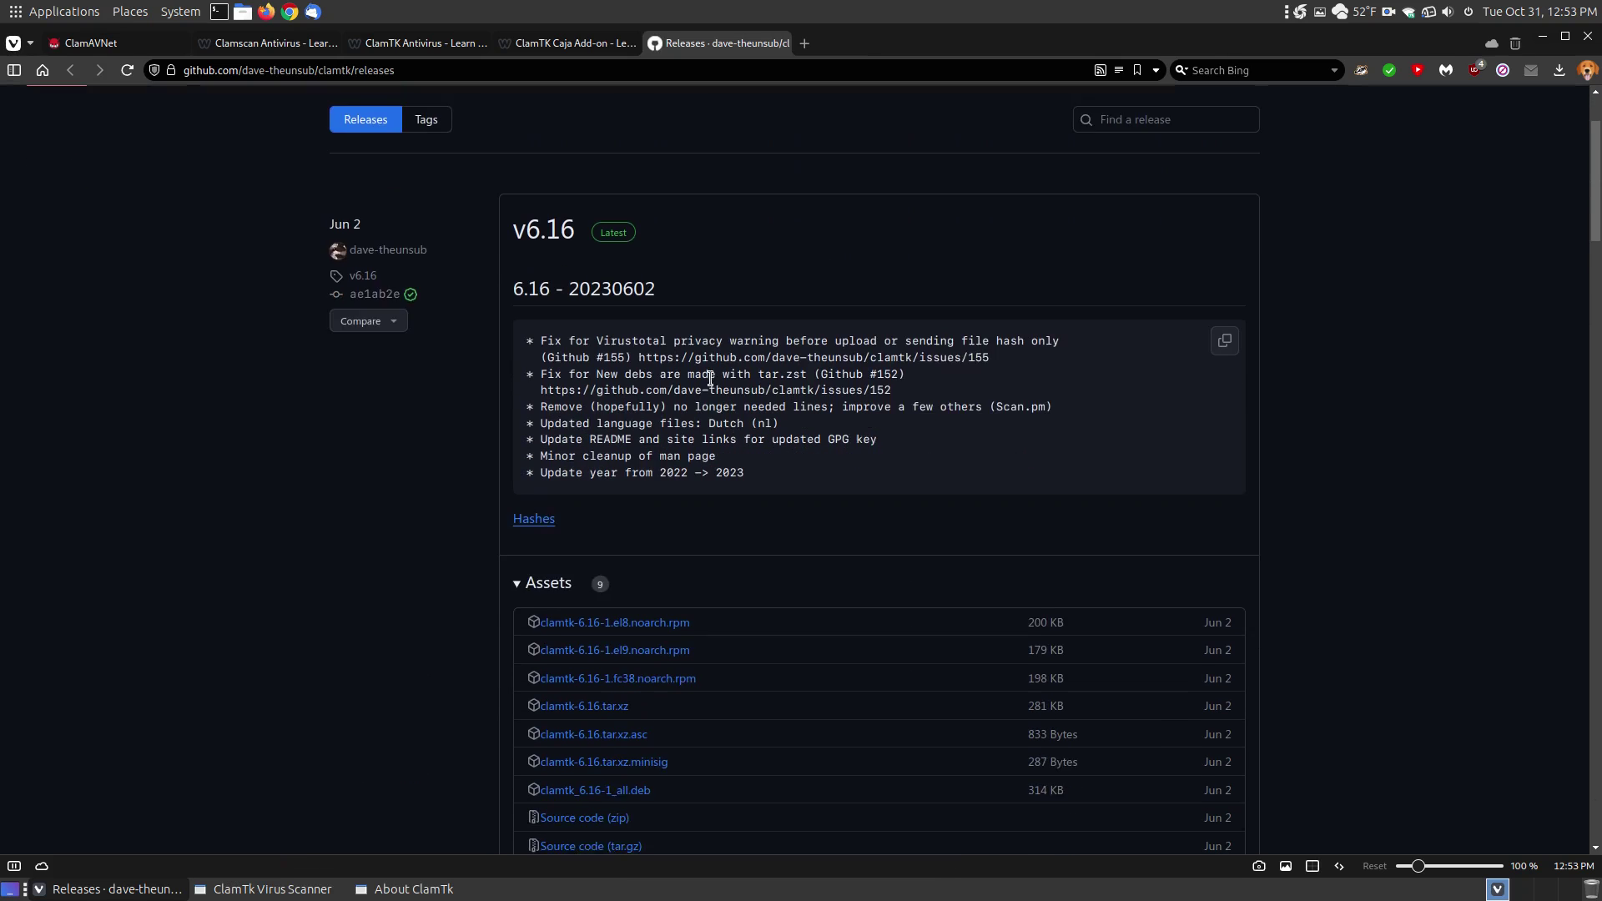
click(527, 535)
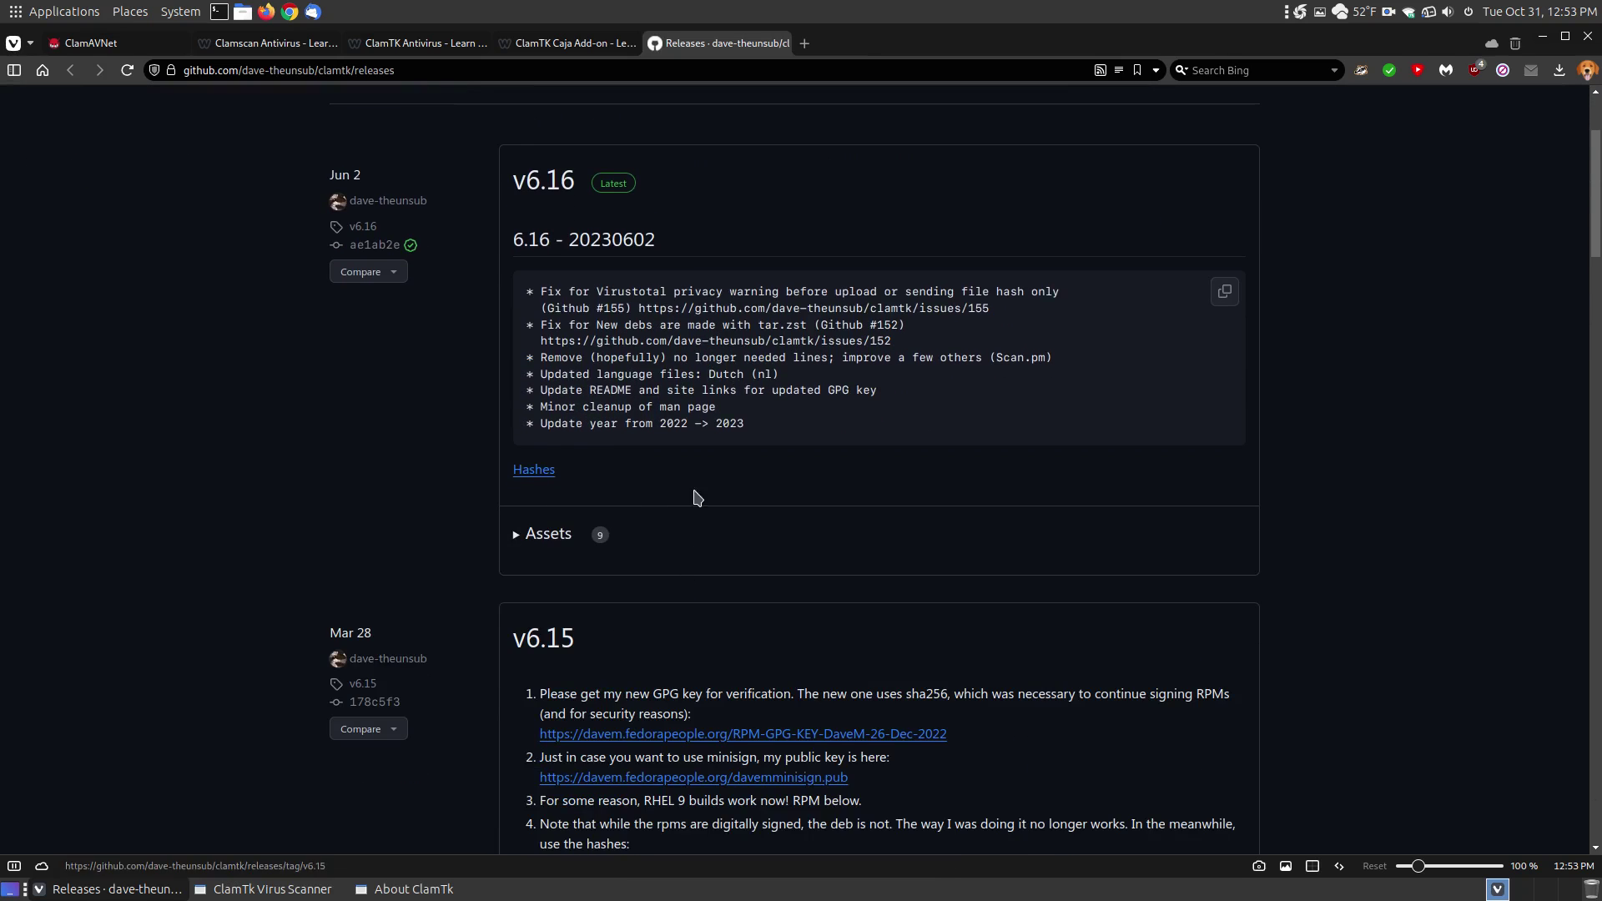
click(517, 543)
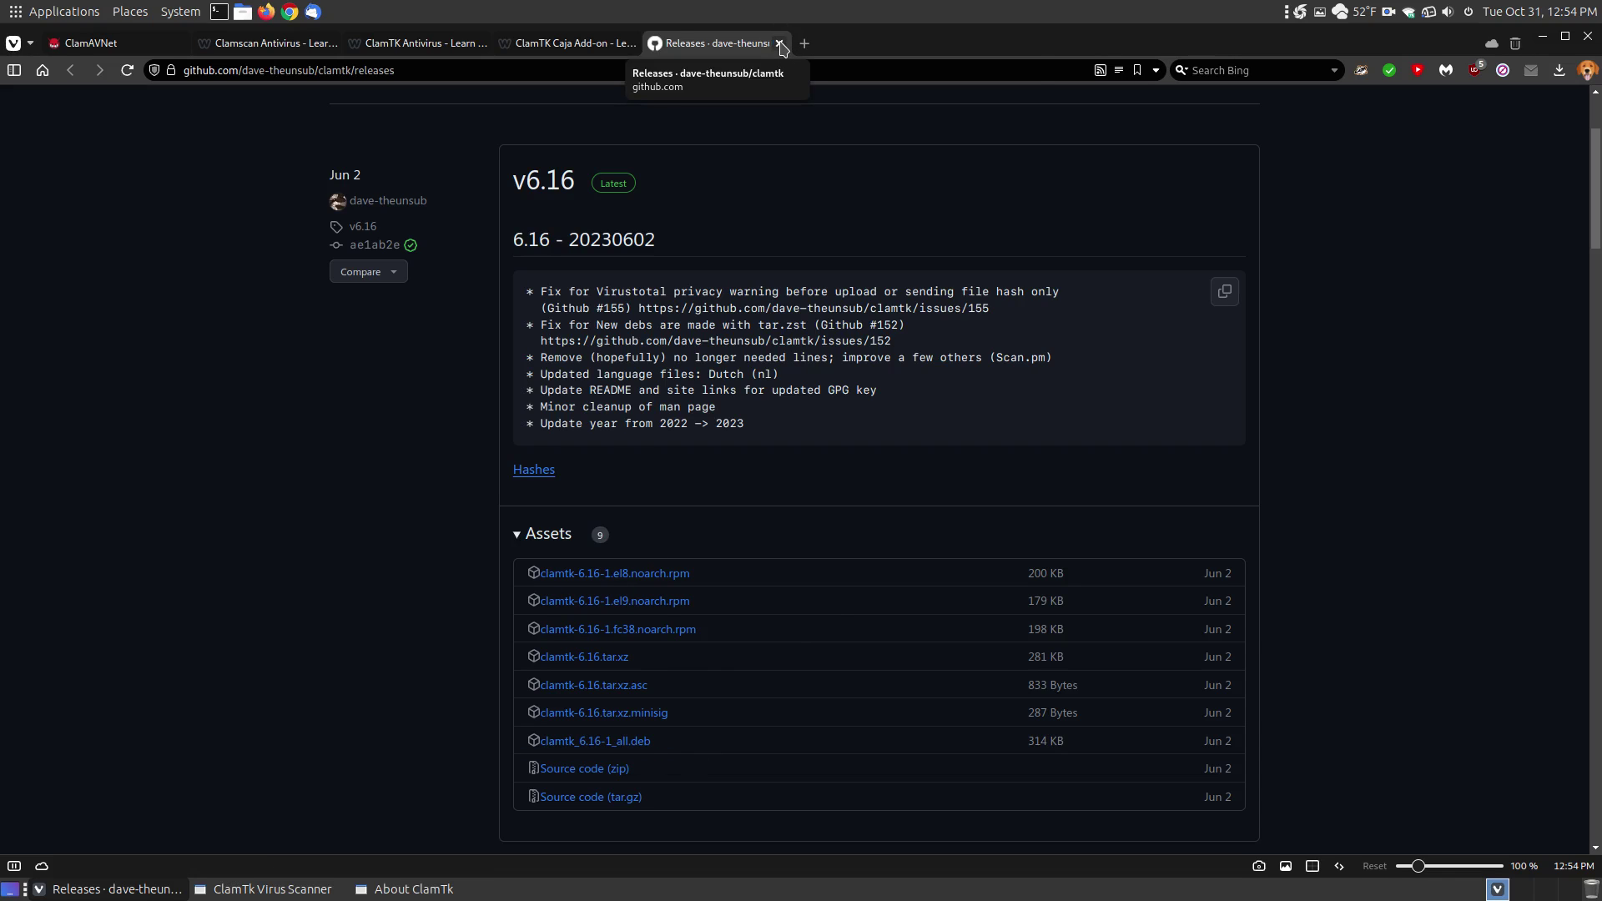
click(779, 44)
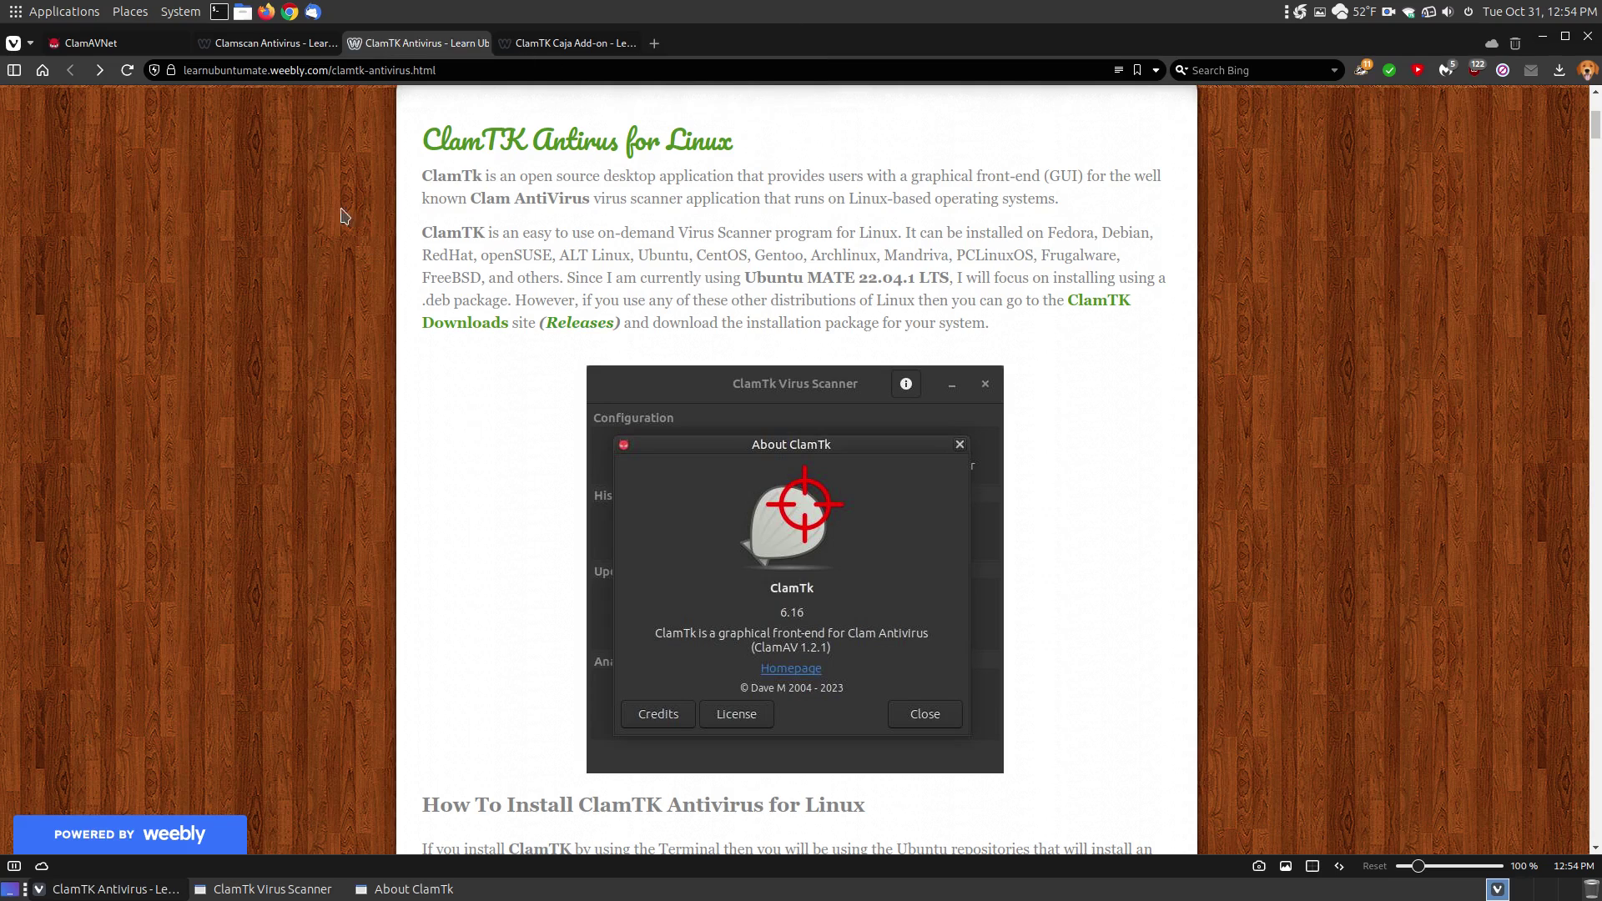
Step: On the Clamscan guide, scroll to Option 1 and open the Cisco-Talos ClamAV releases link
click(274, 43)
scroll(1048, 504, down, 4)
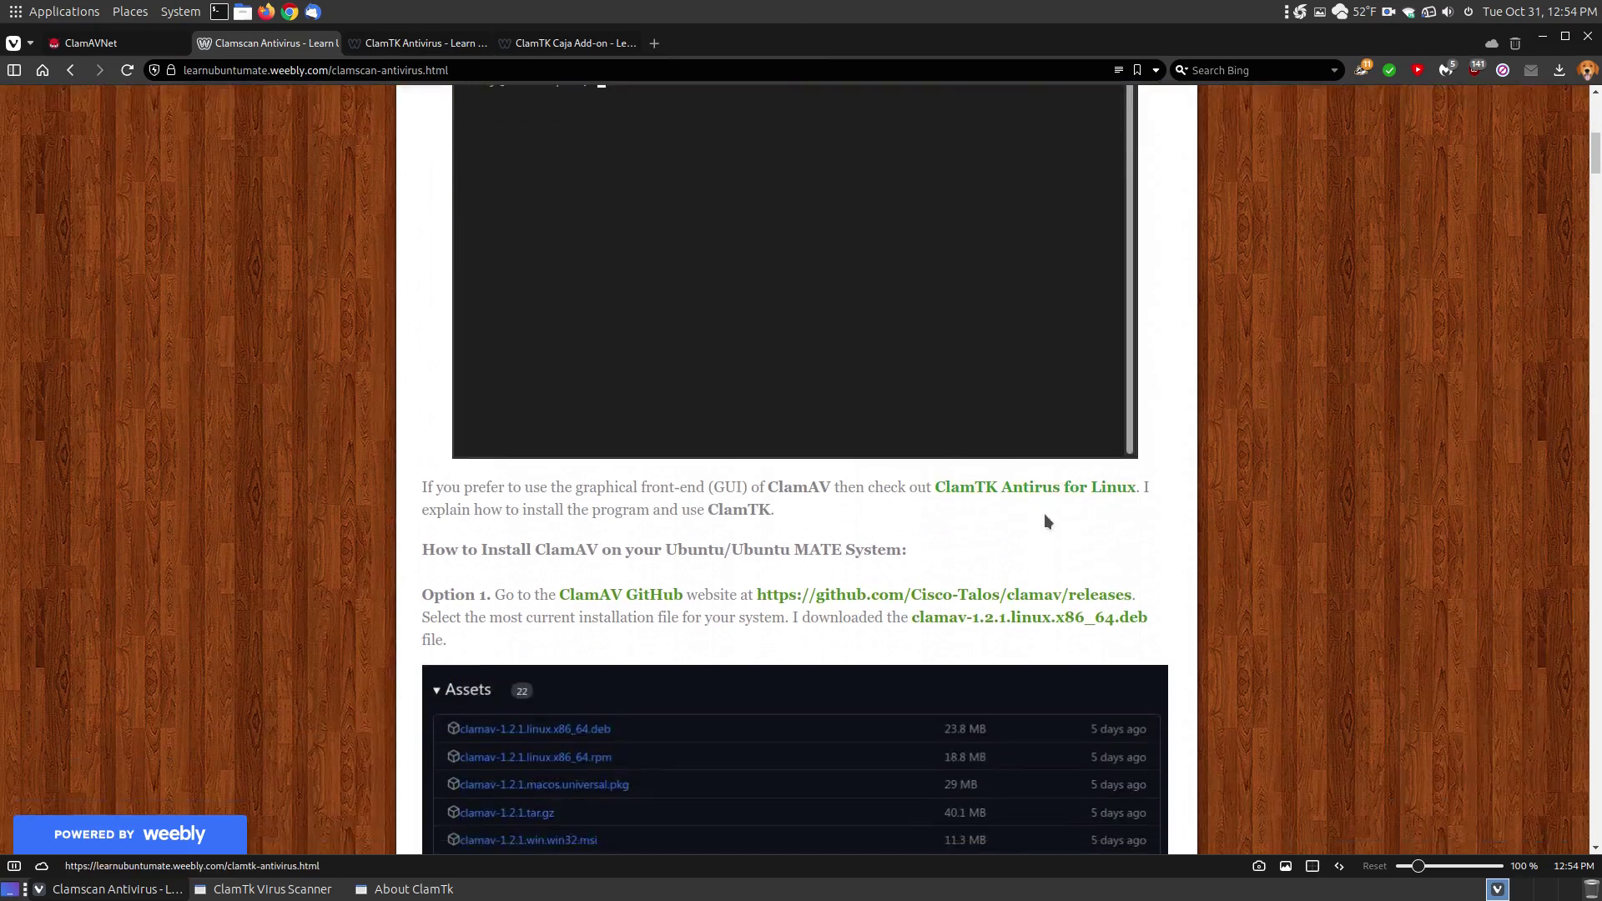
scroll(1045, 534, down, 4)
scroll(1040, 557, down, 1)
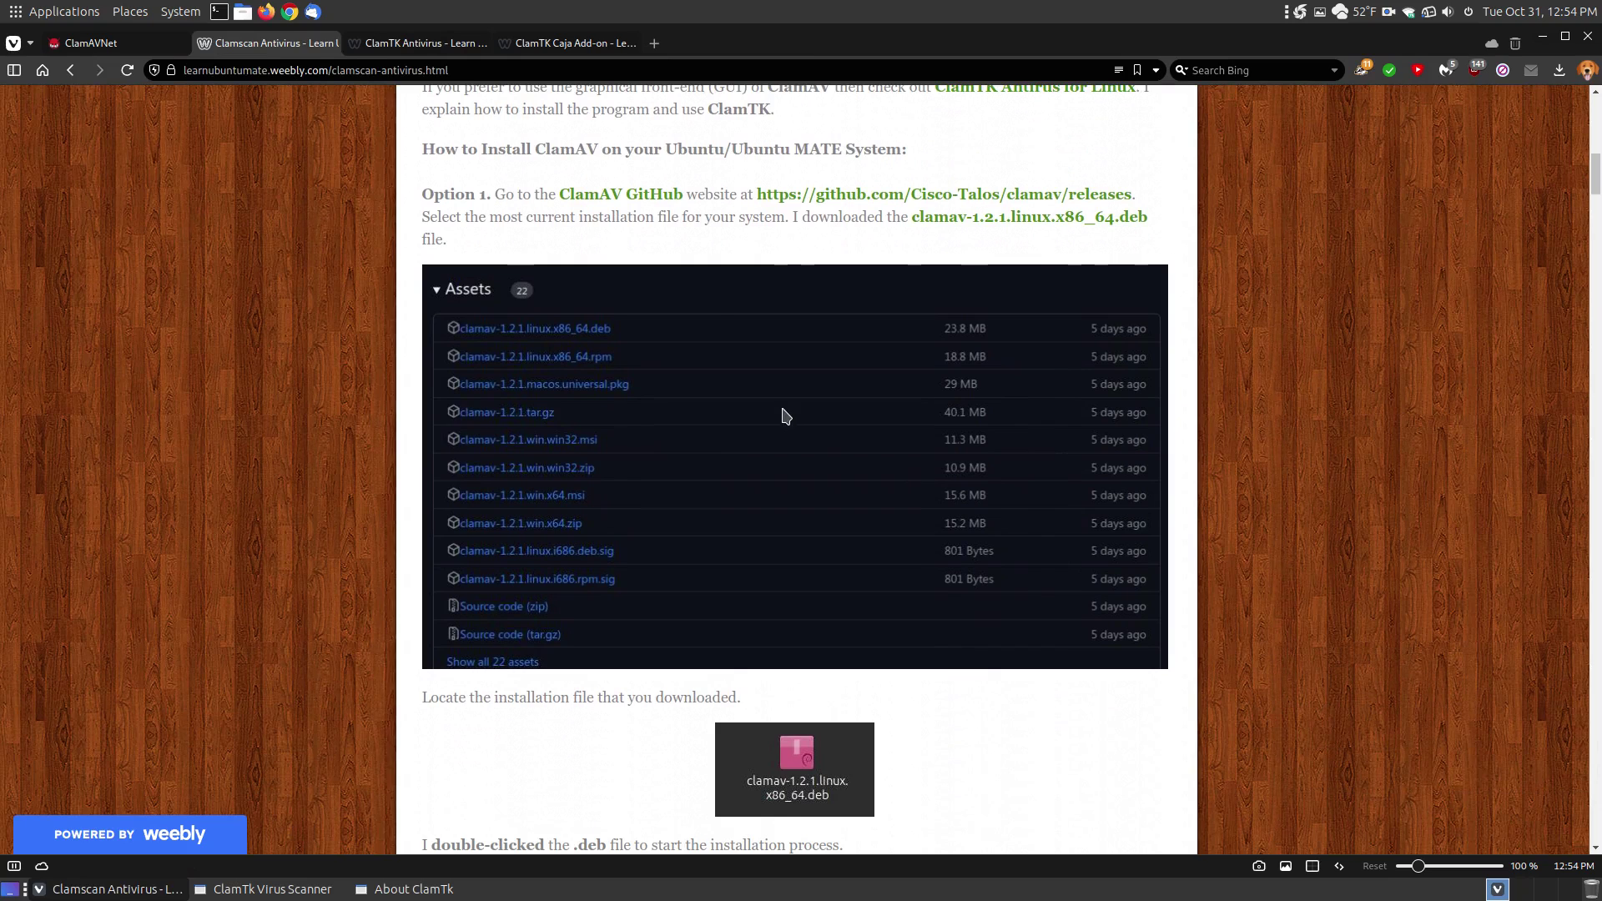
click(987, 198)
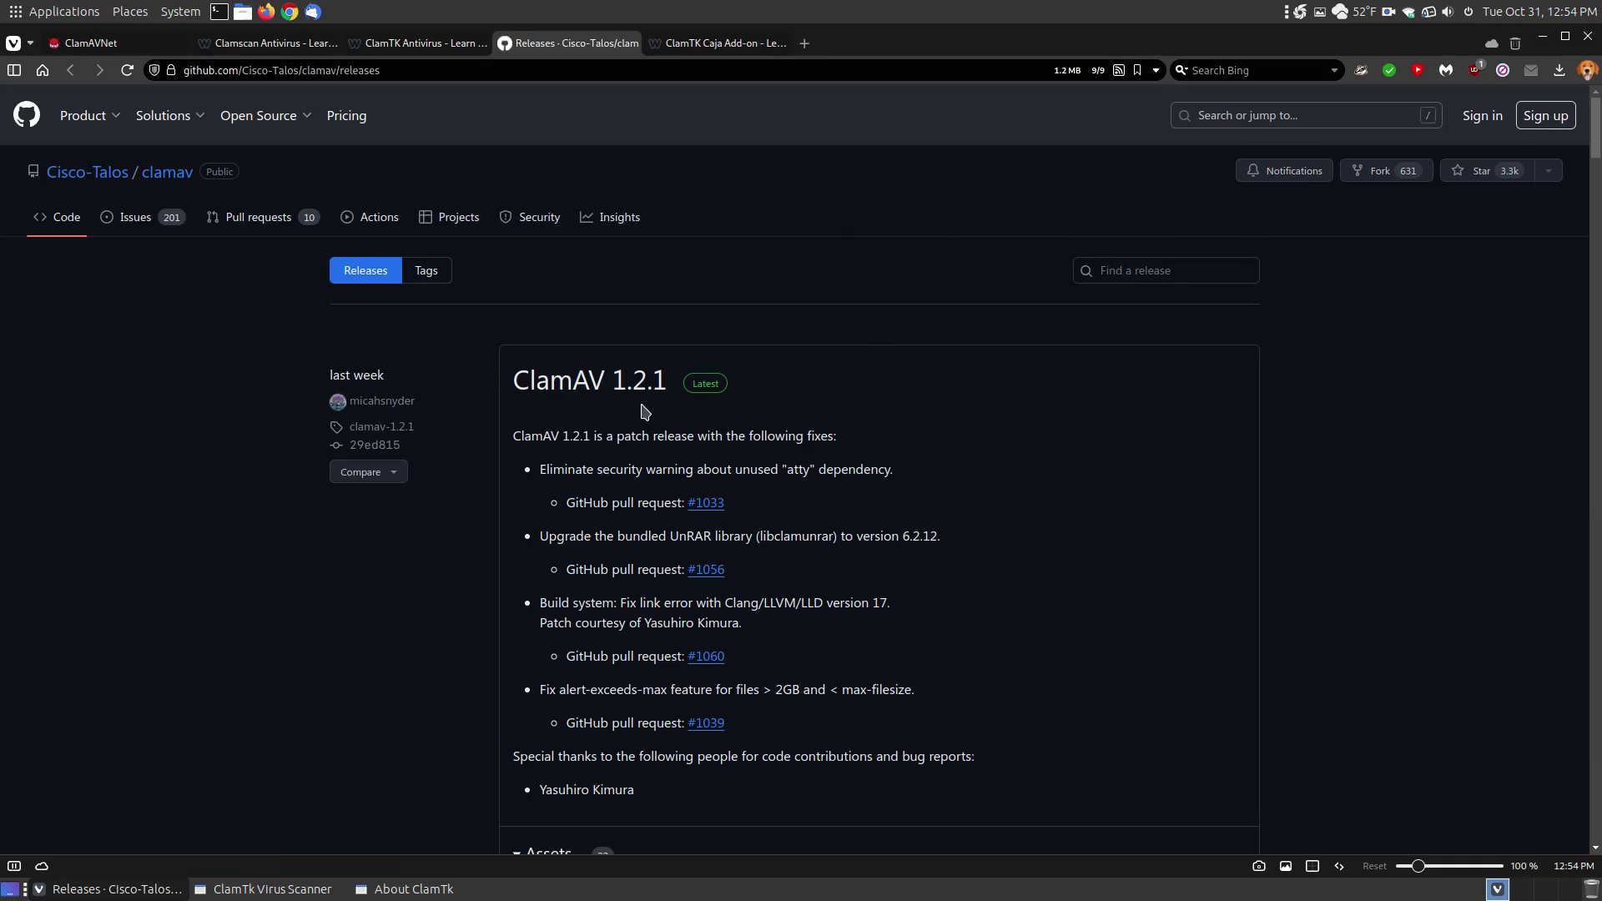
Step: Check the ClamAV 1.2.1 assets, close the GitHub tab, and scroll through the .deb installation steps
scroll(985, 417, down, 5)
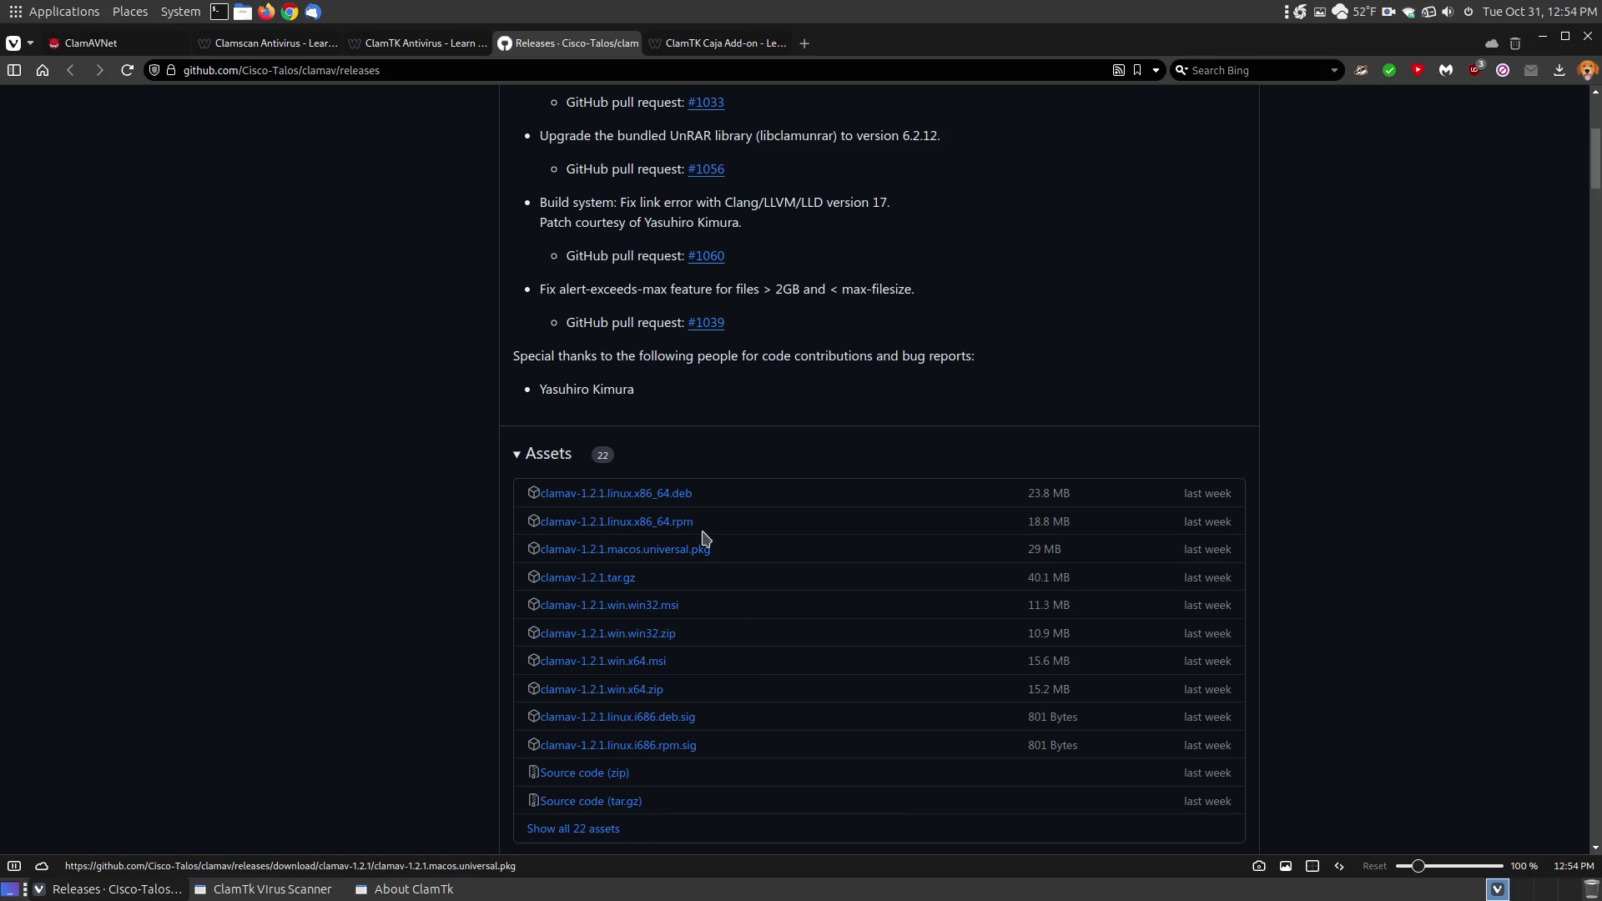
click(629, 44)
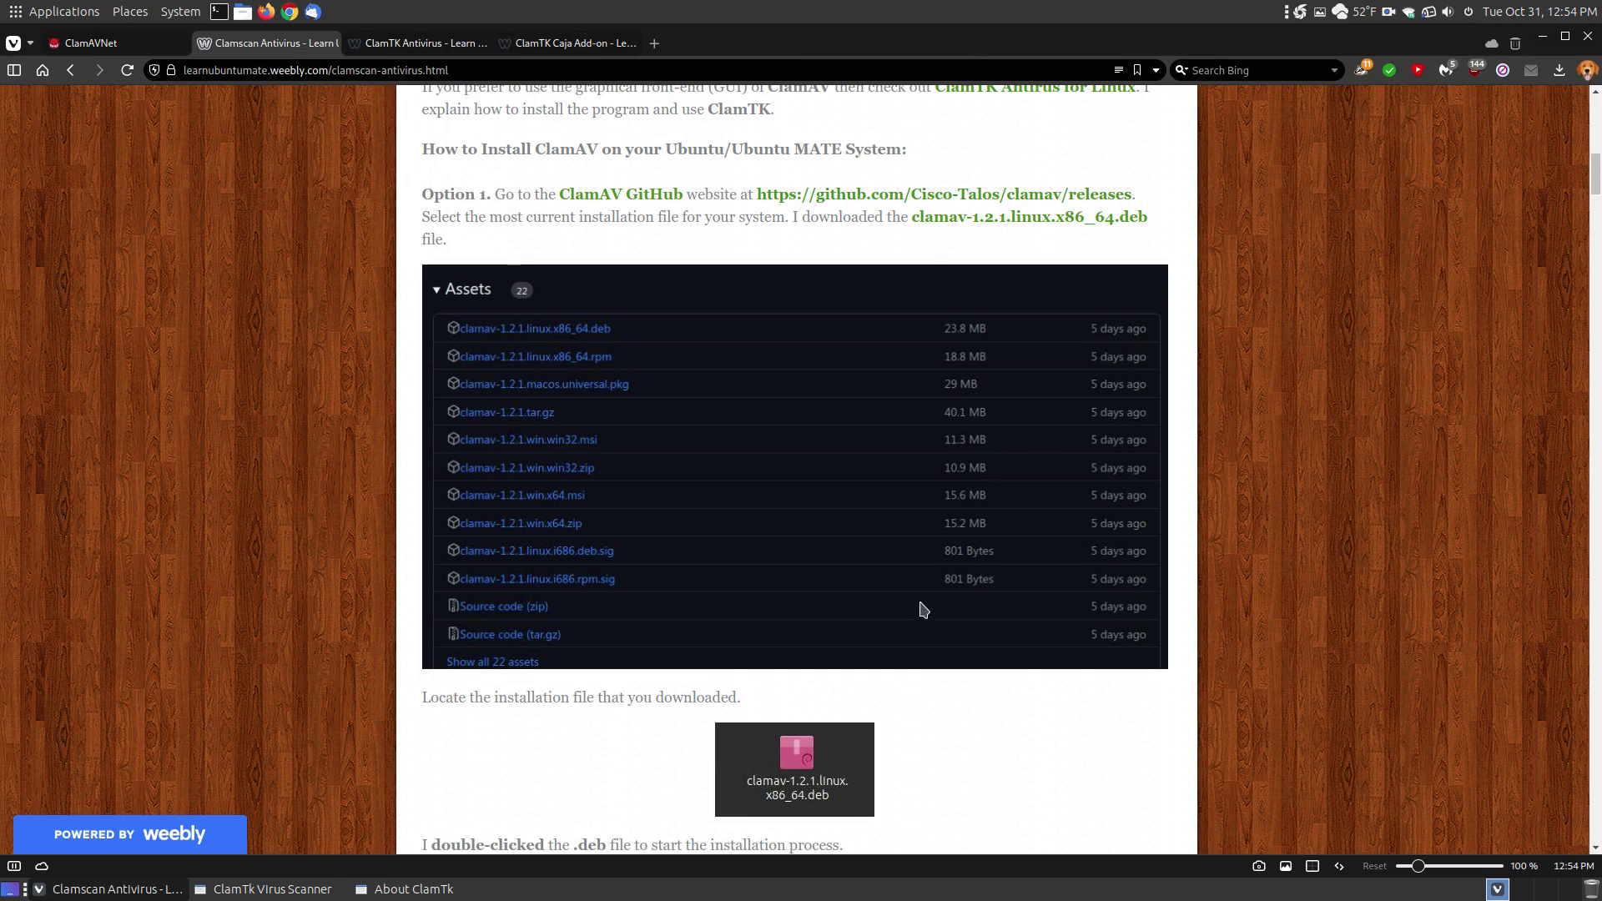
scroll(1270, 519, down, 3)
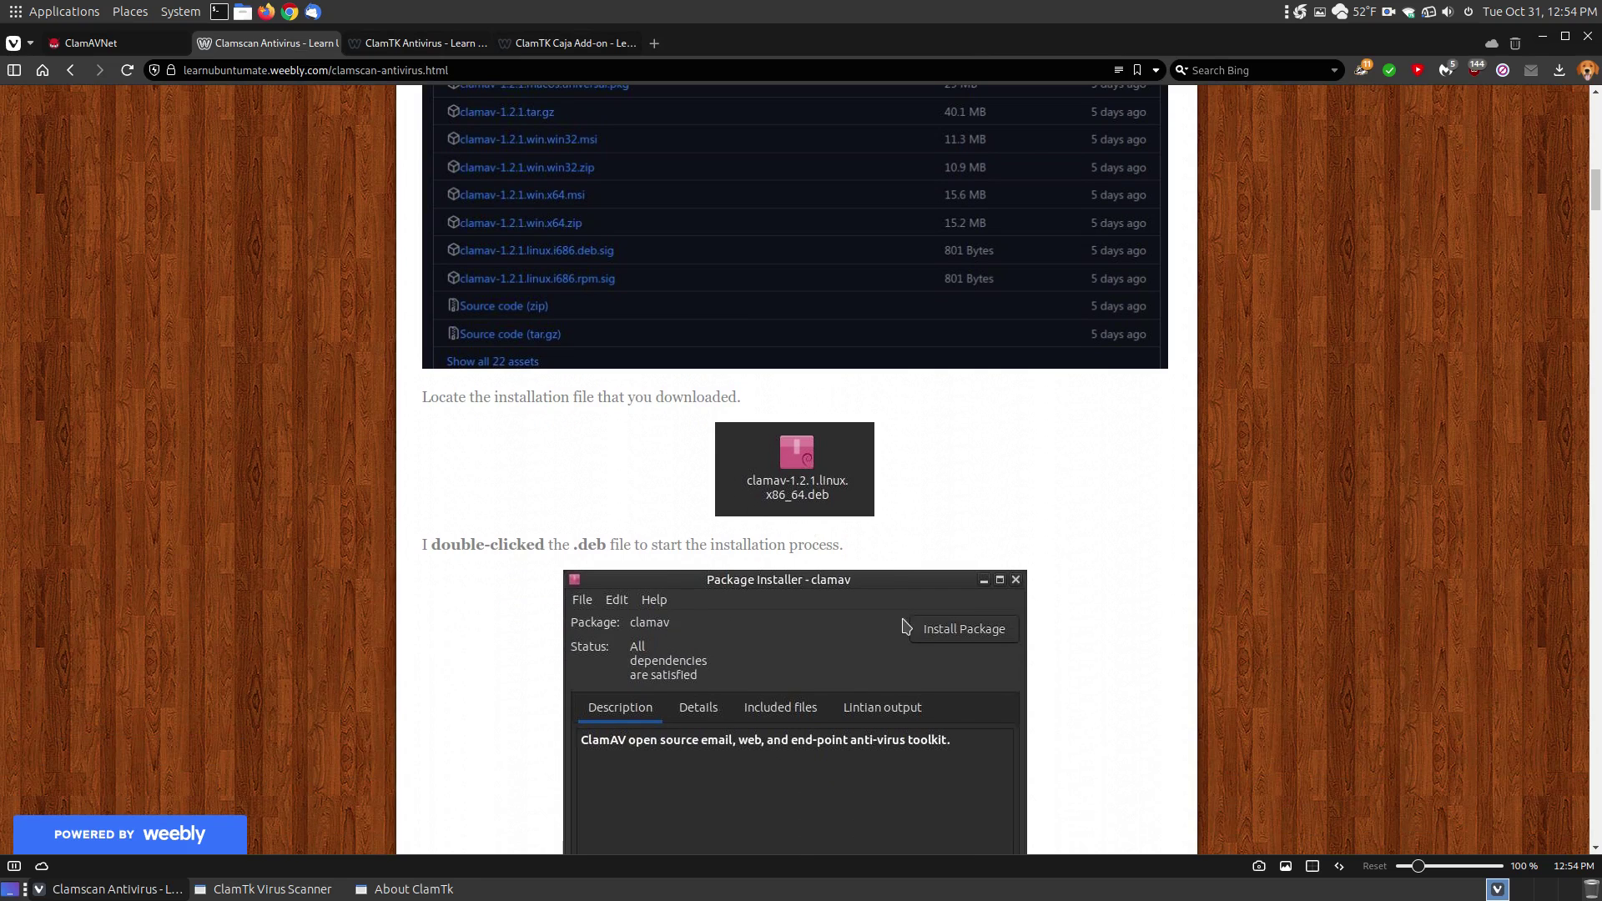
scroll(887, 665, down, 3)
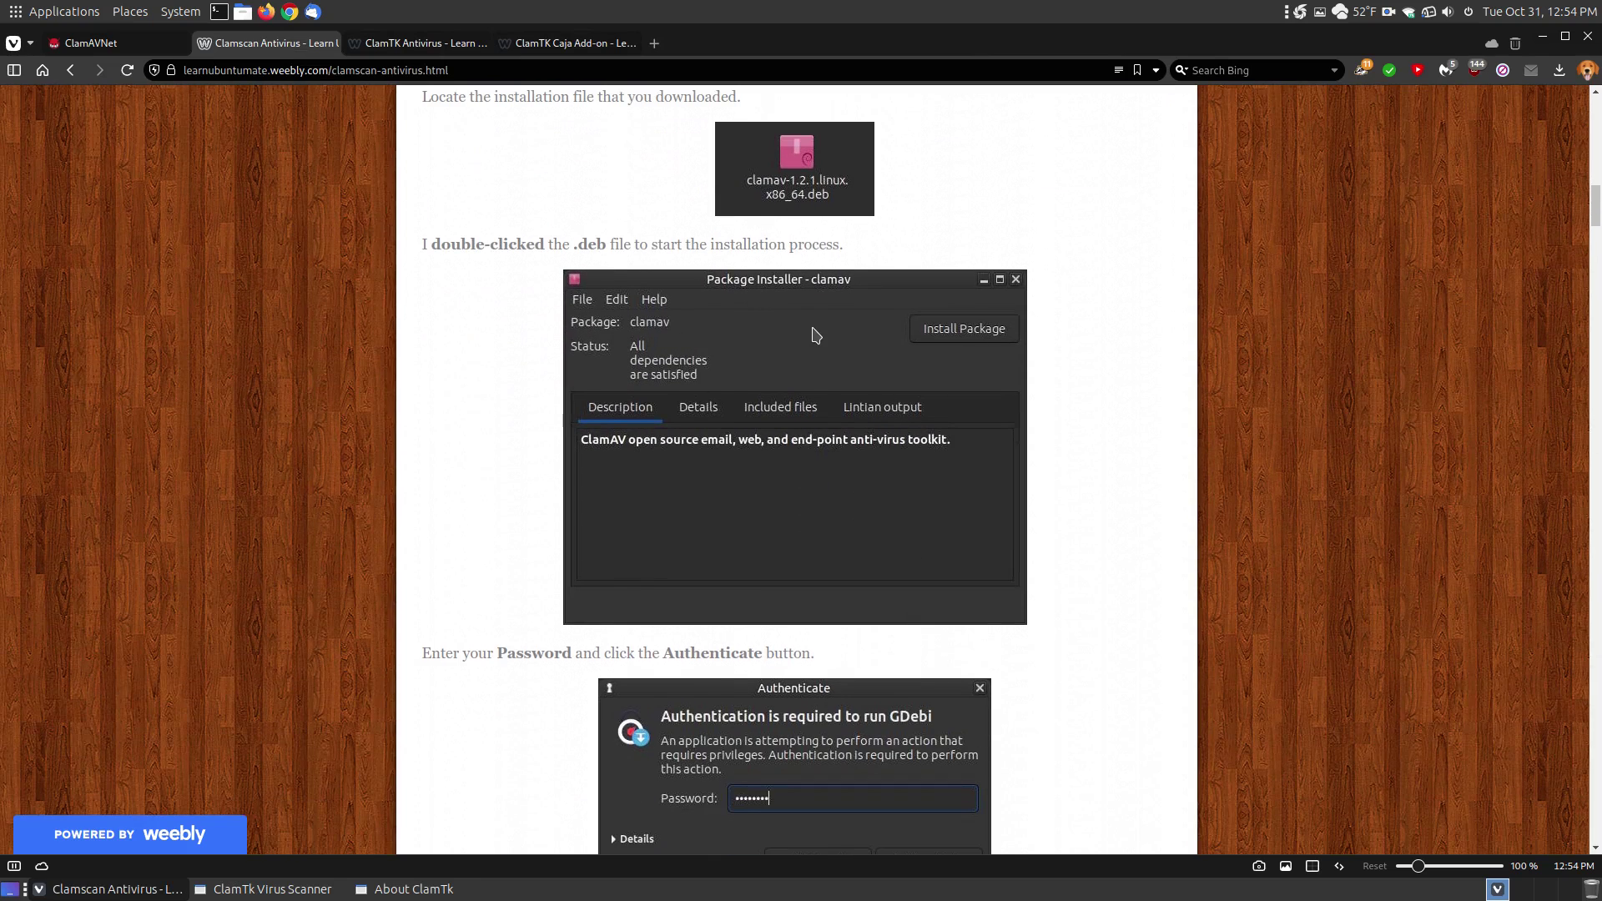
scroll(1048, 334, down, 4)
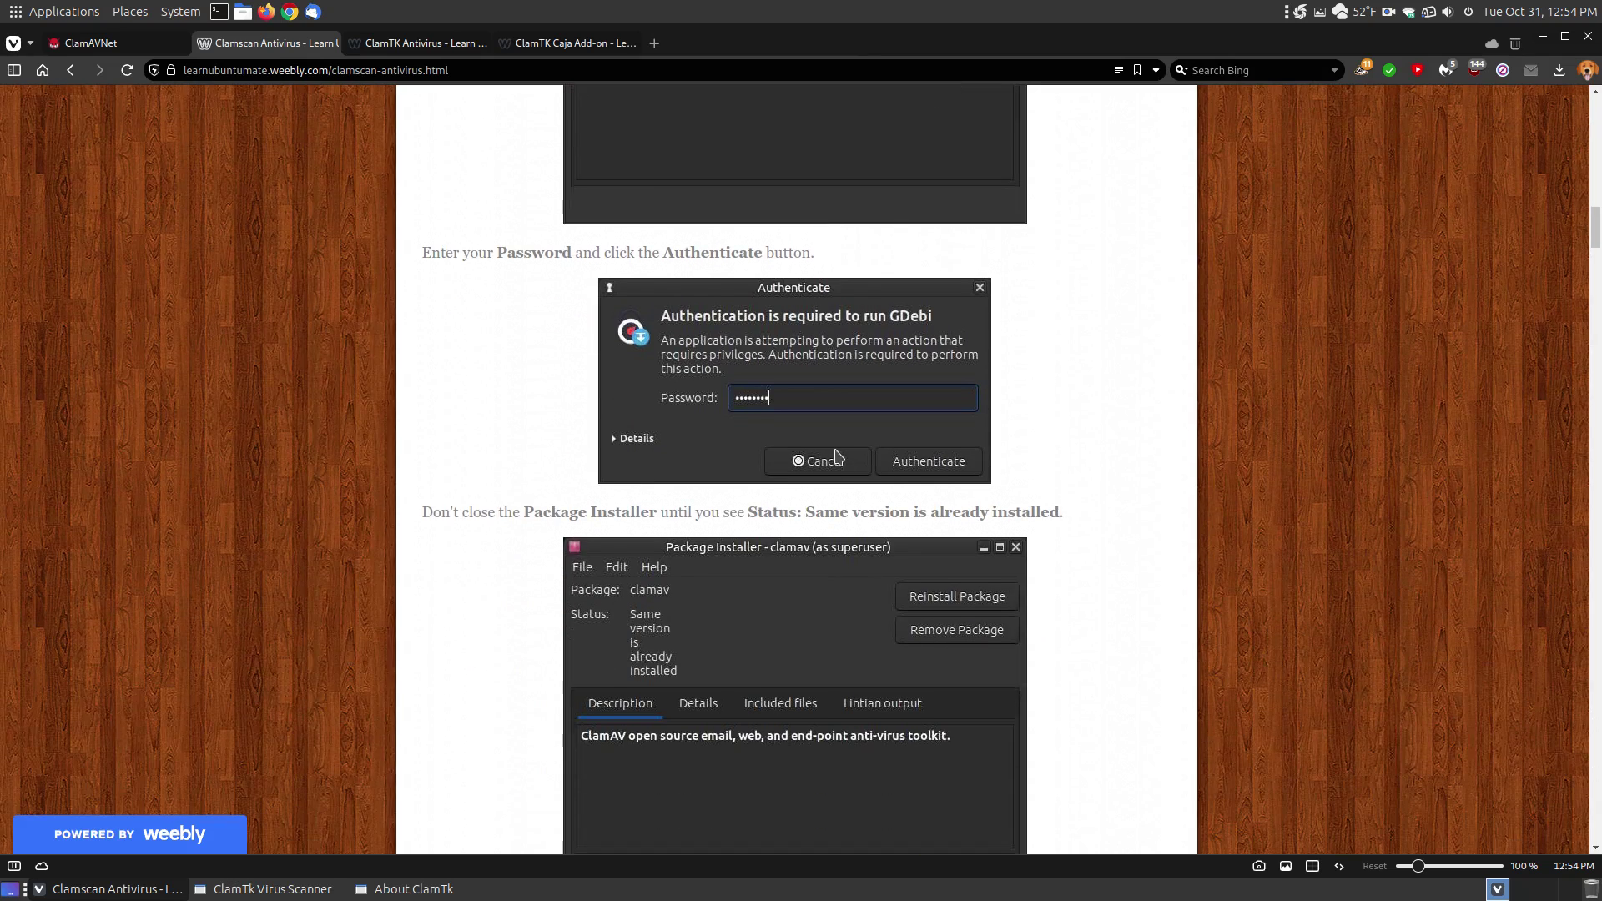
scroll(945, 613, down, 2)
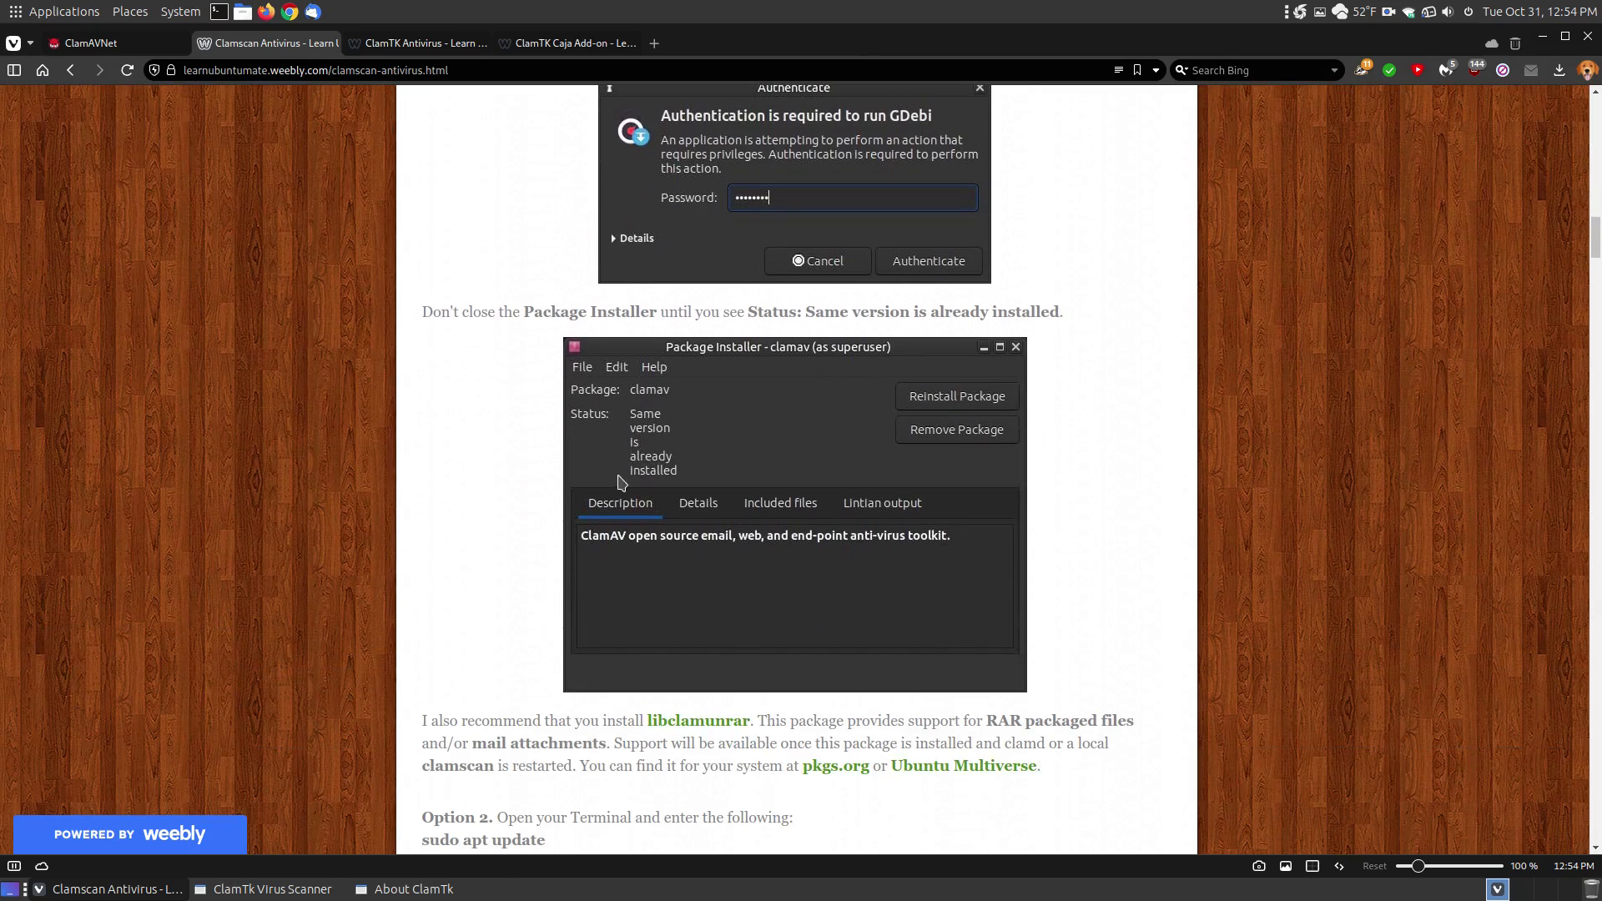
Step: Read the ClamTK Antivirus guide's install and startup steps, then open the home folder in Caja
click(421, 43)
scroll(813, 408, down, 3)
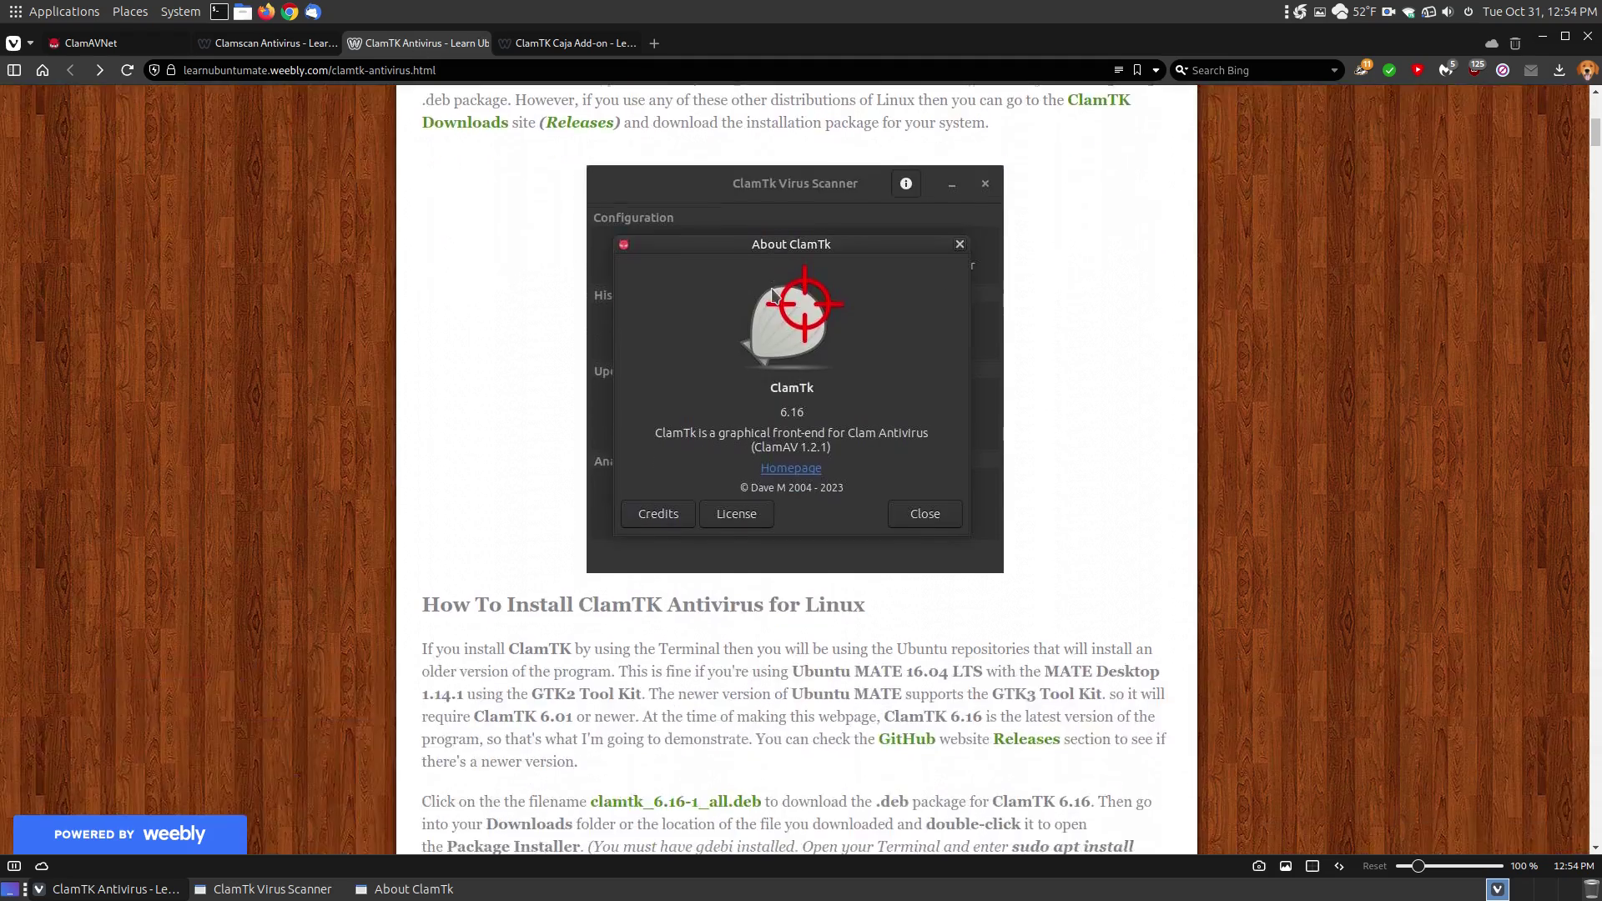
scroll(813, 409, down, 4)
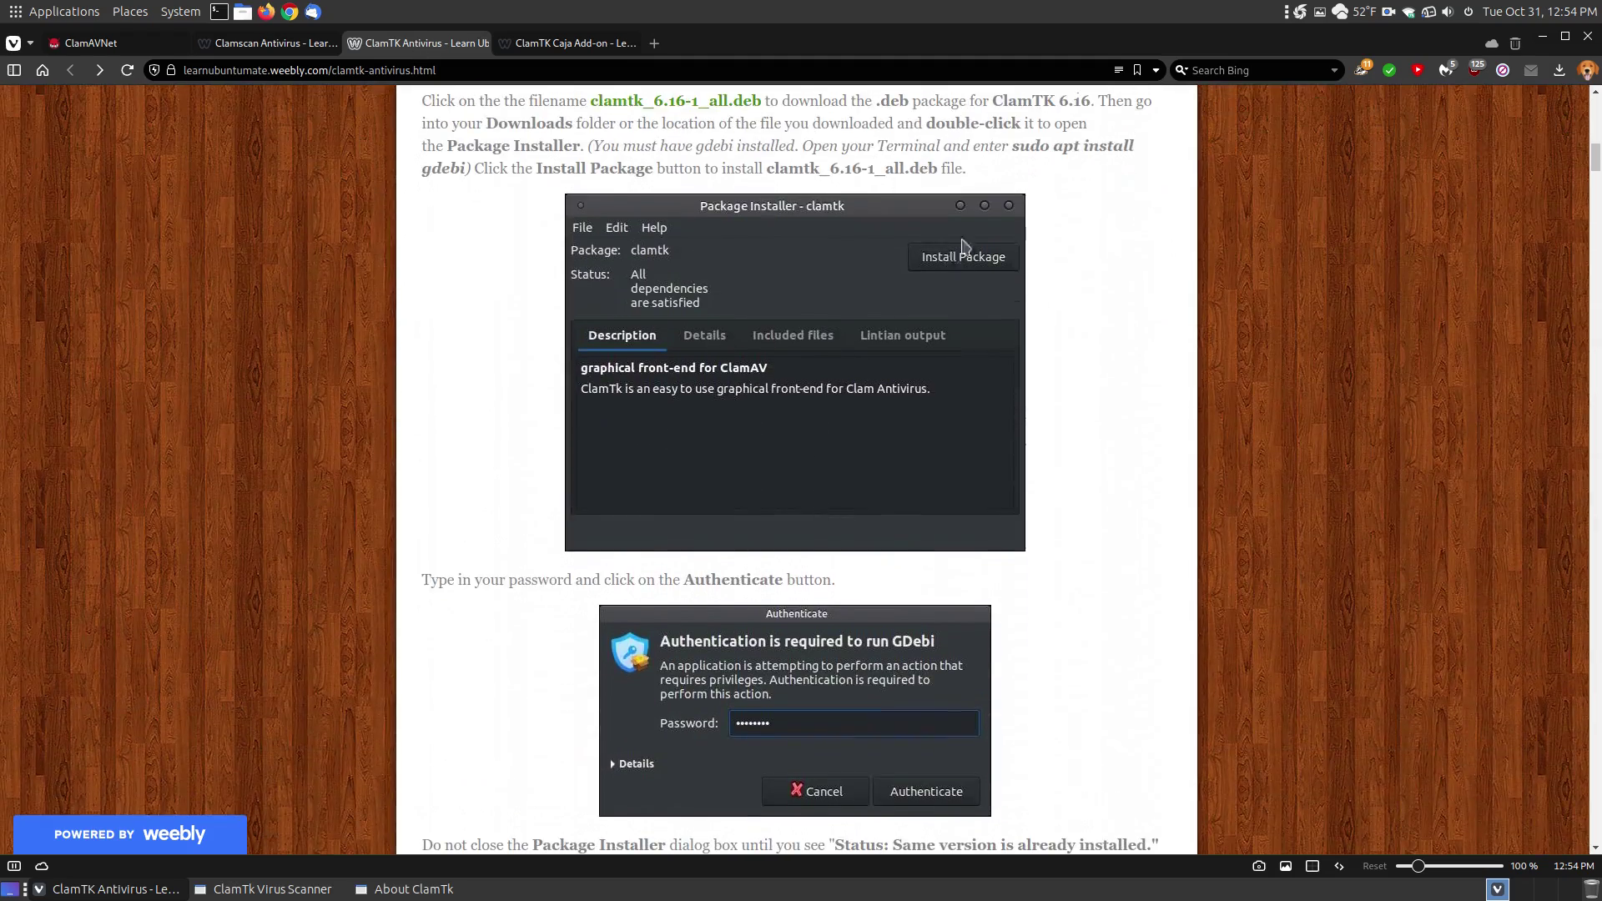
scroll(966, 626, down, 3)
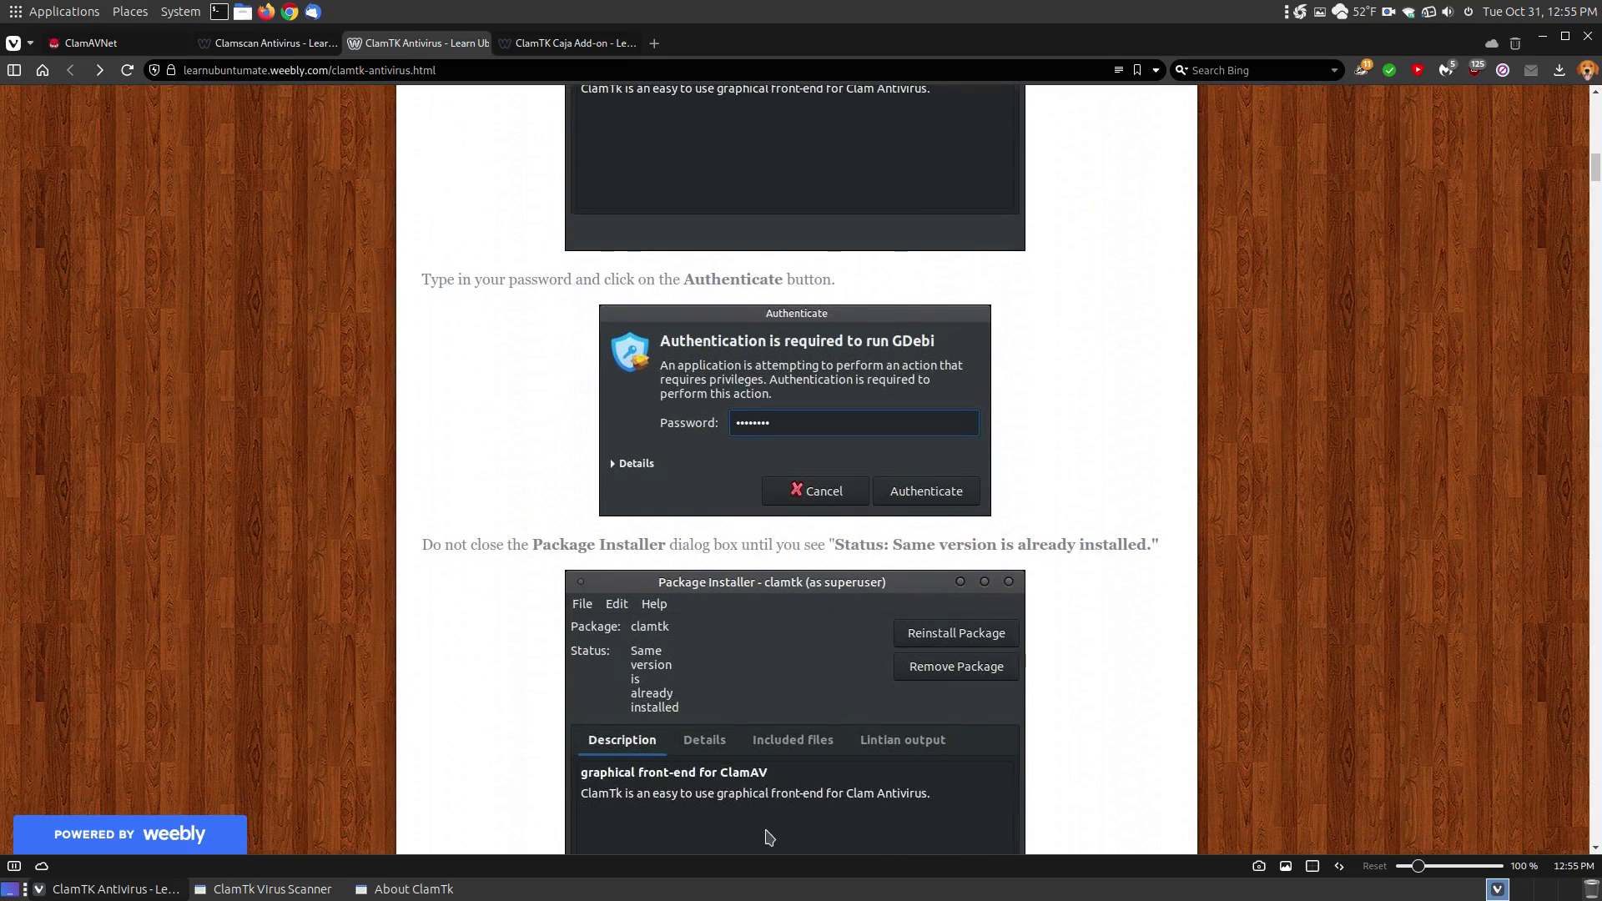
scroll(759, 663, down, 3)
scroll(690, 598, down, 4)
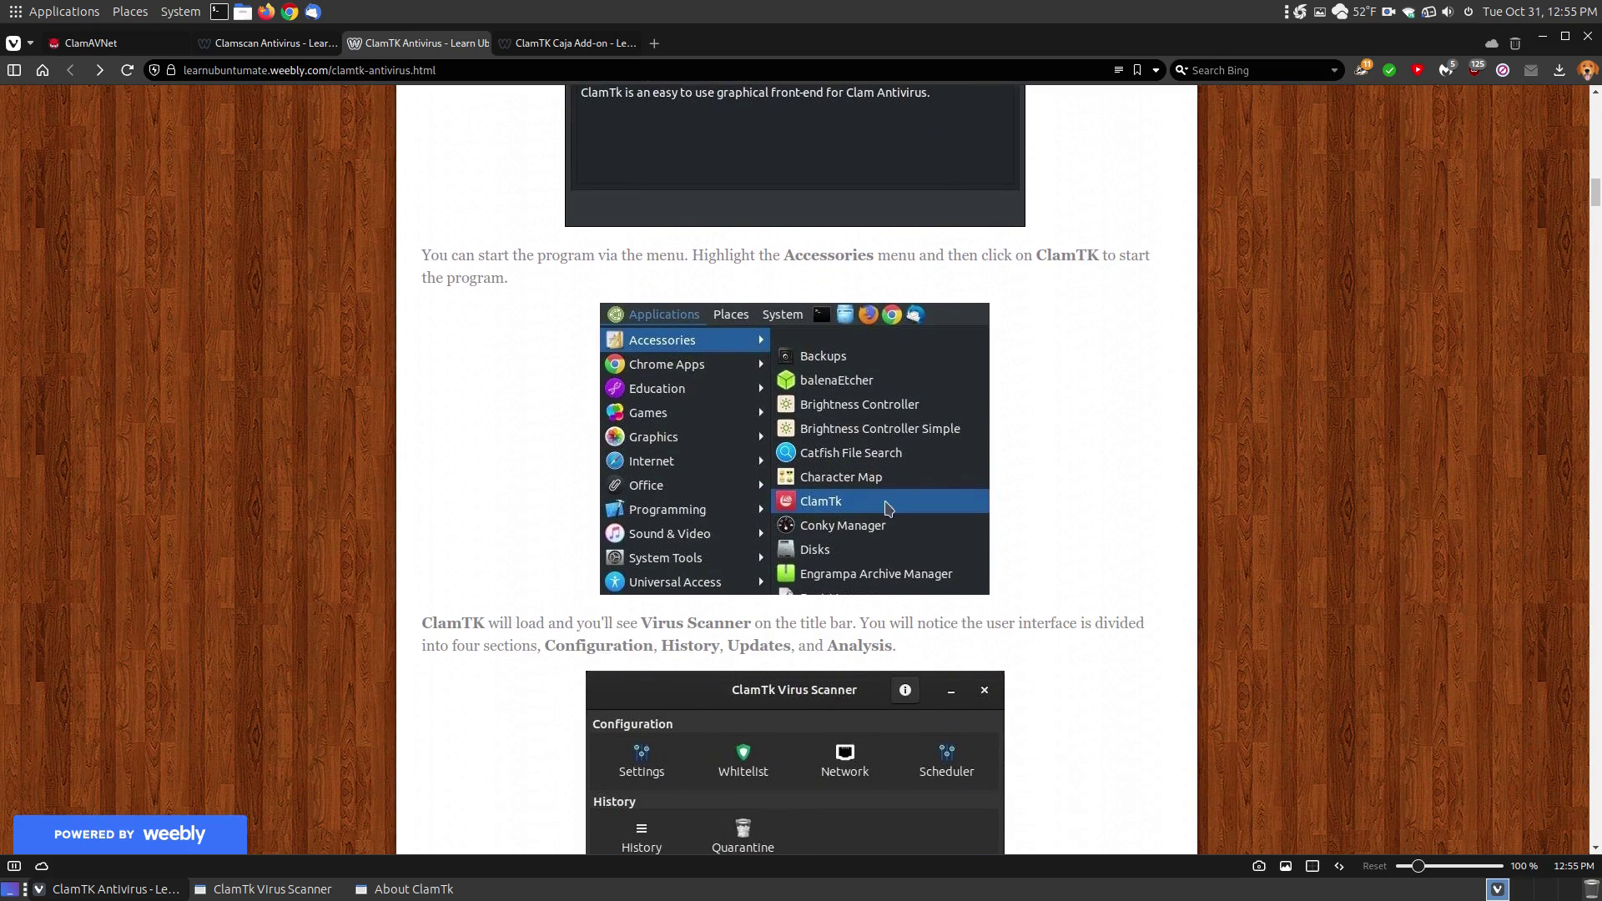
scroll(811, 550, down, 3)
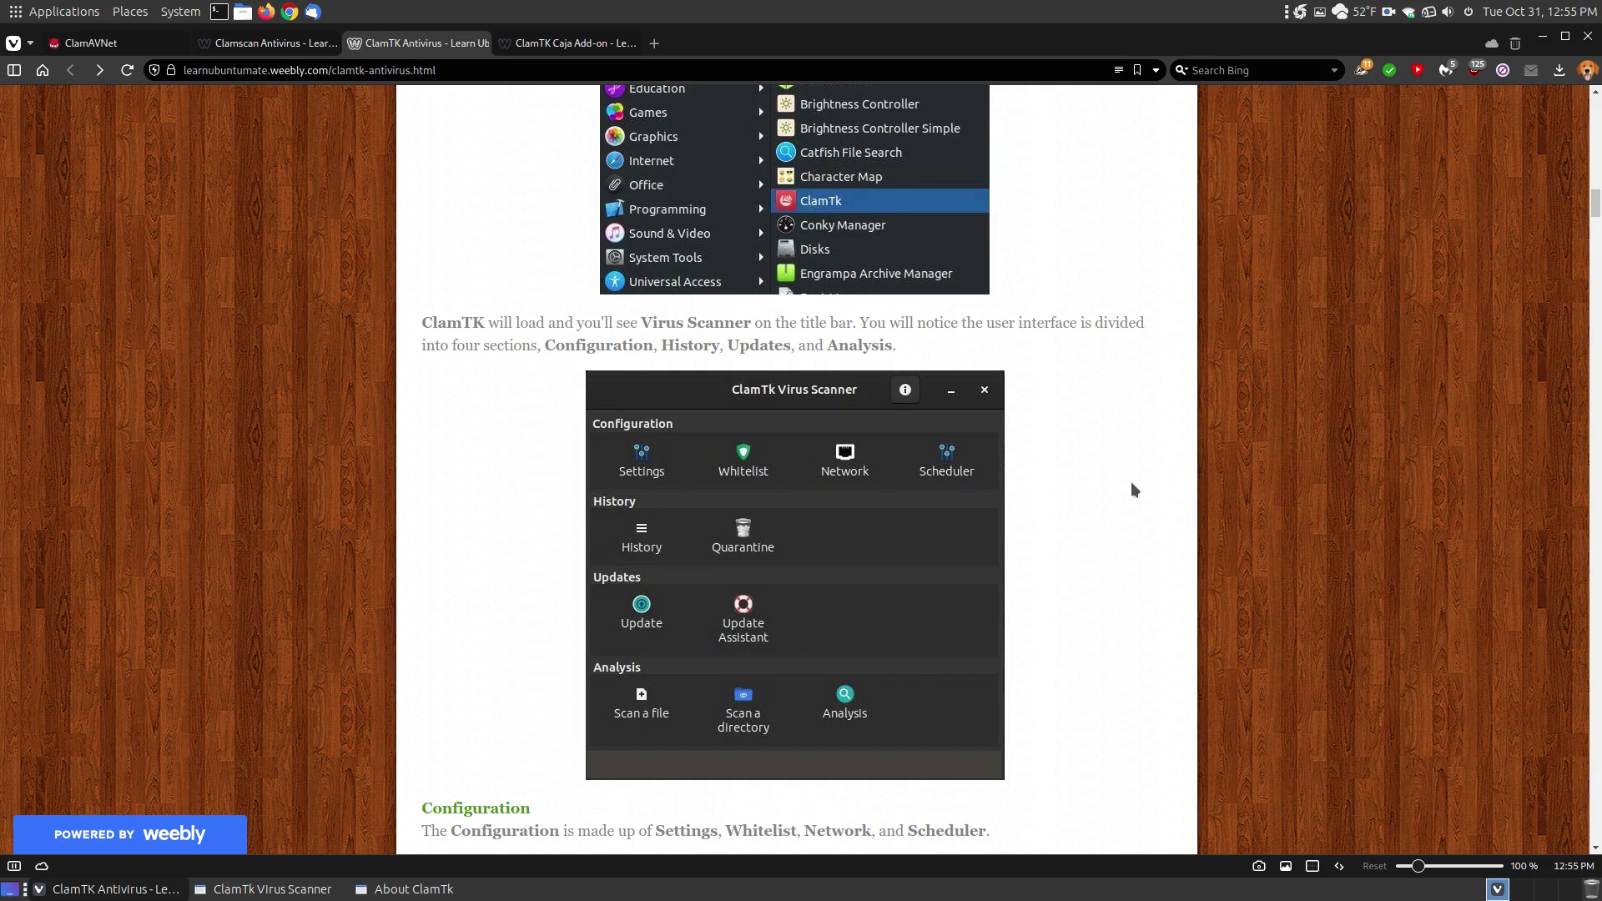
click(242, 13)
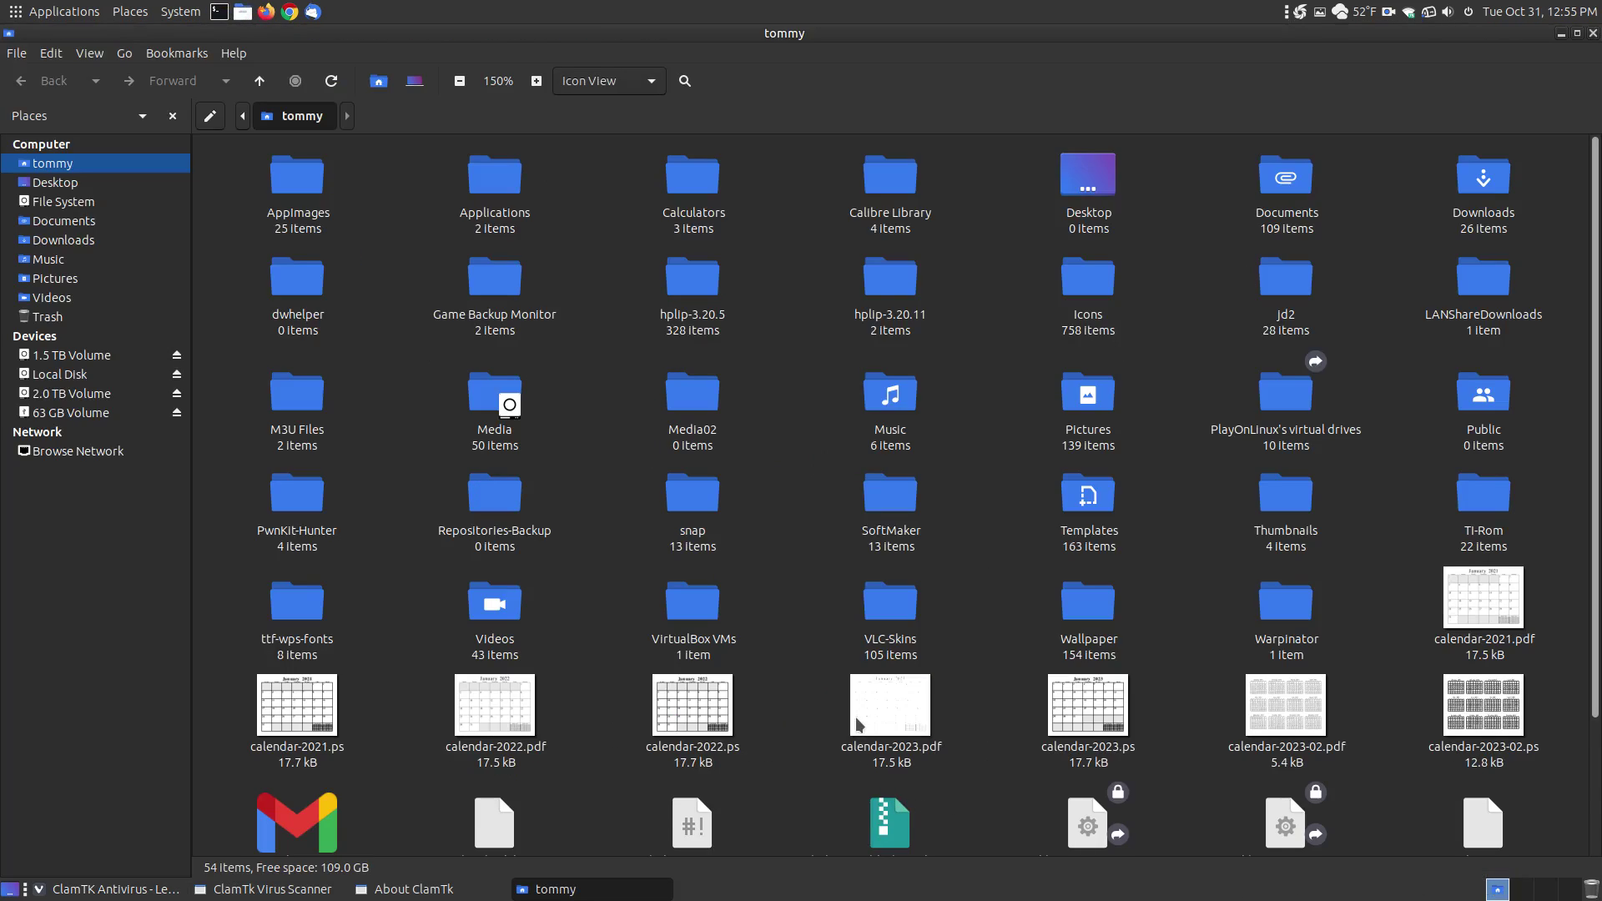
Step: Bring up the context menu for calendar-2023.pdf and dismiss it without running an action
click(890, 708)
right_click(890, 707)
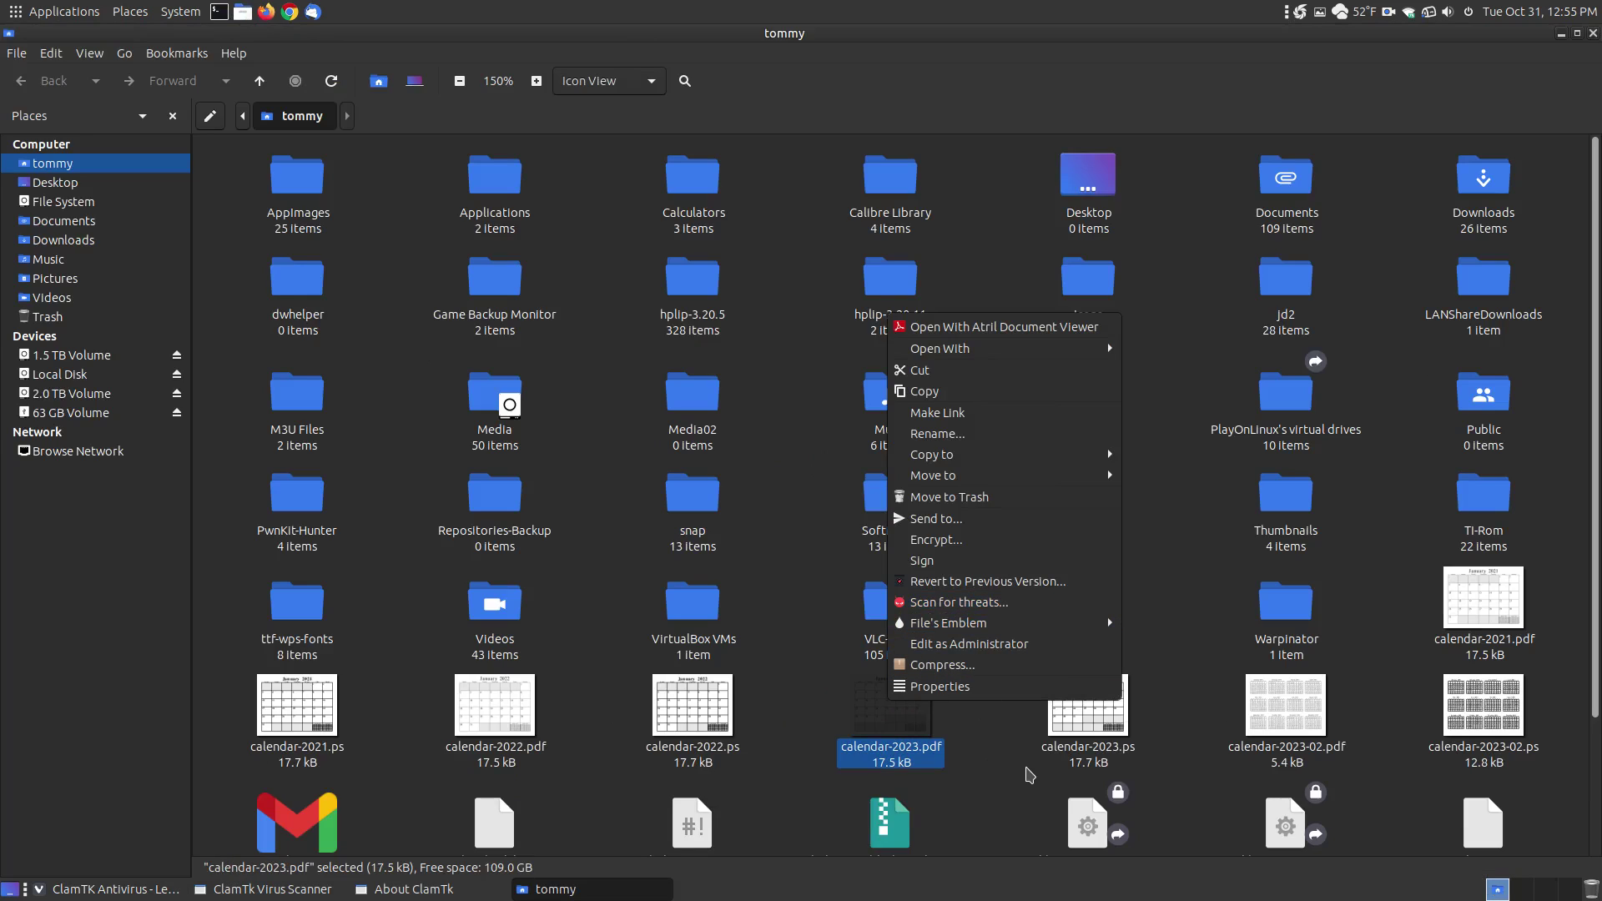
click(1028, 771)
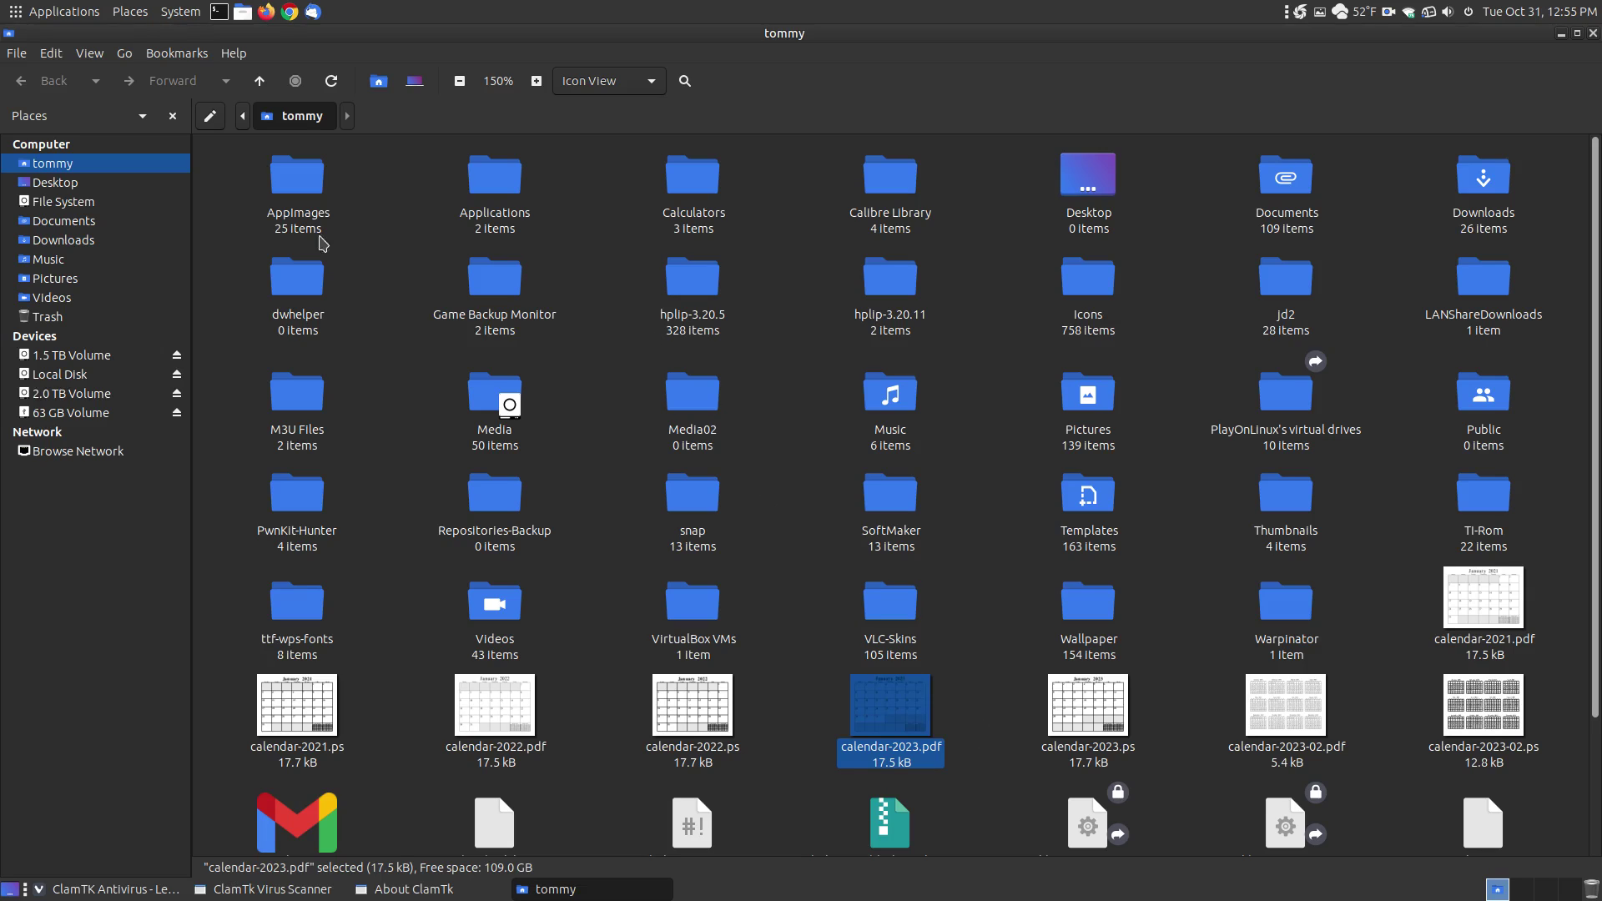
Step: Run Scan for threats... on the AppImages folder, then minimize Caja to reveal Vivaldi
click(278, 182)
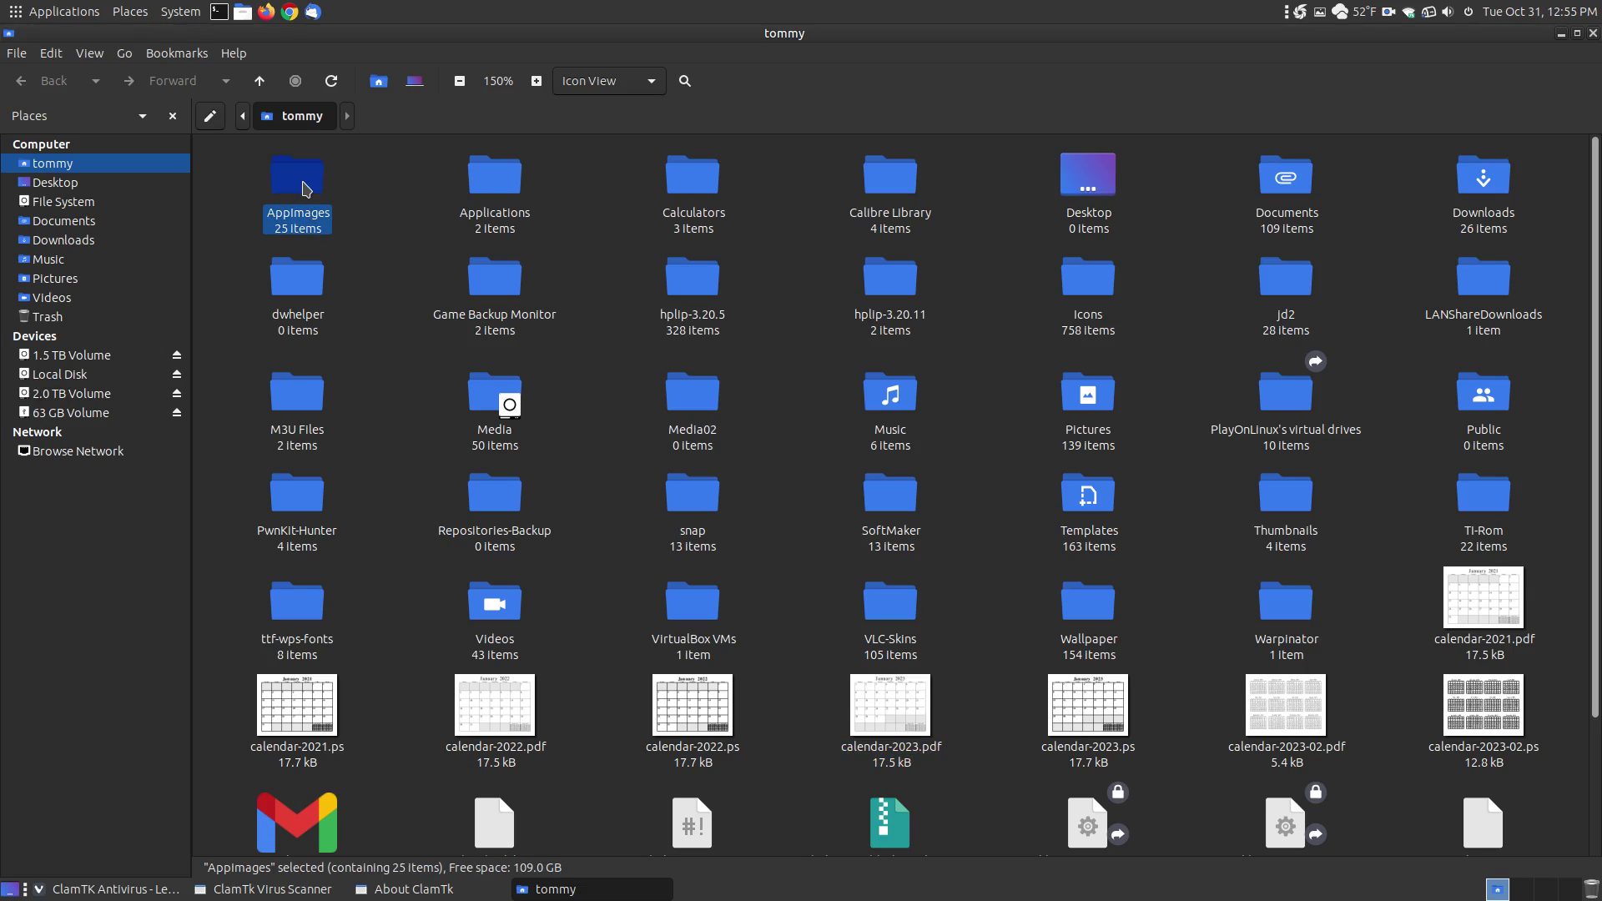
right_click(304, 184)
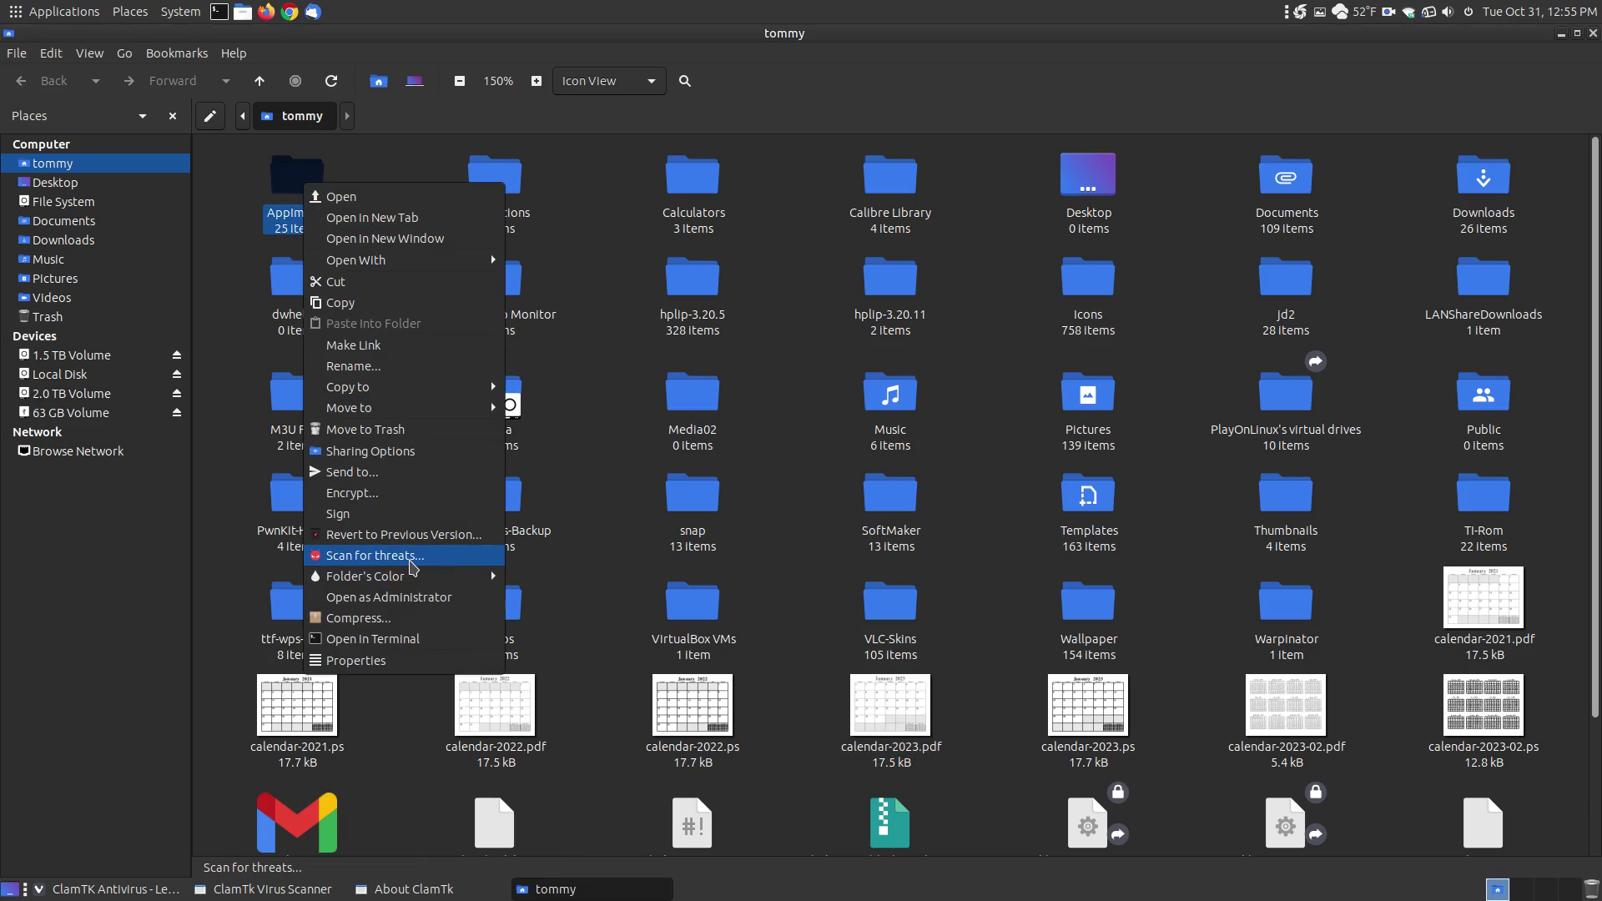
click(412, 558)
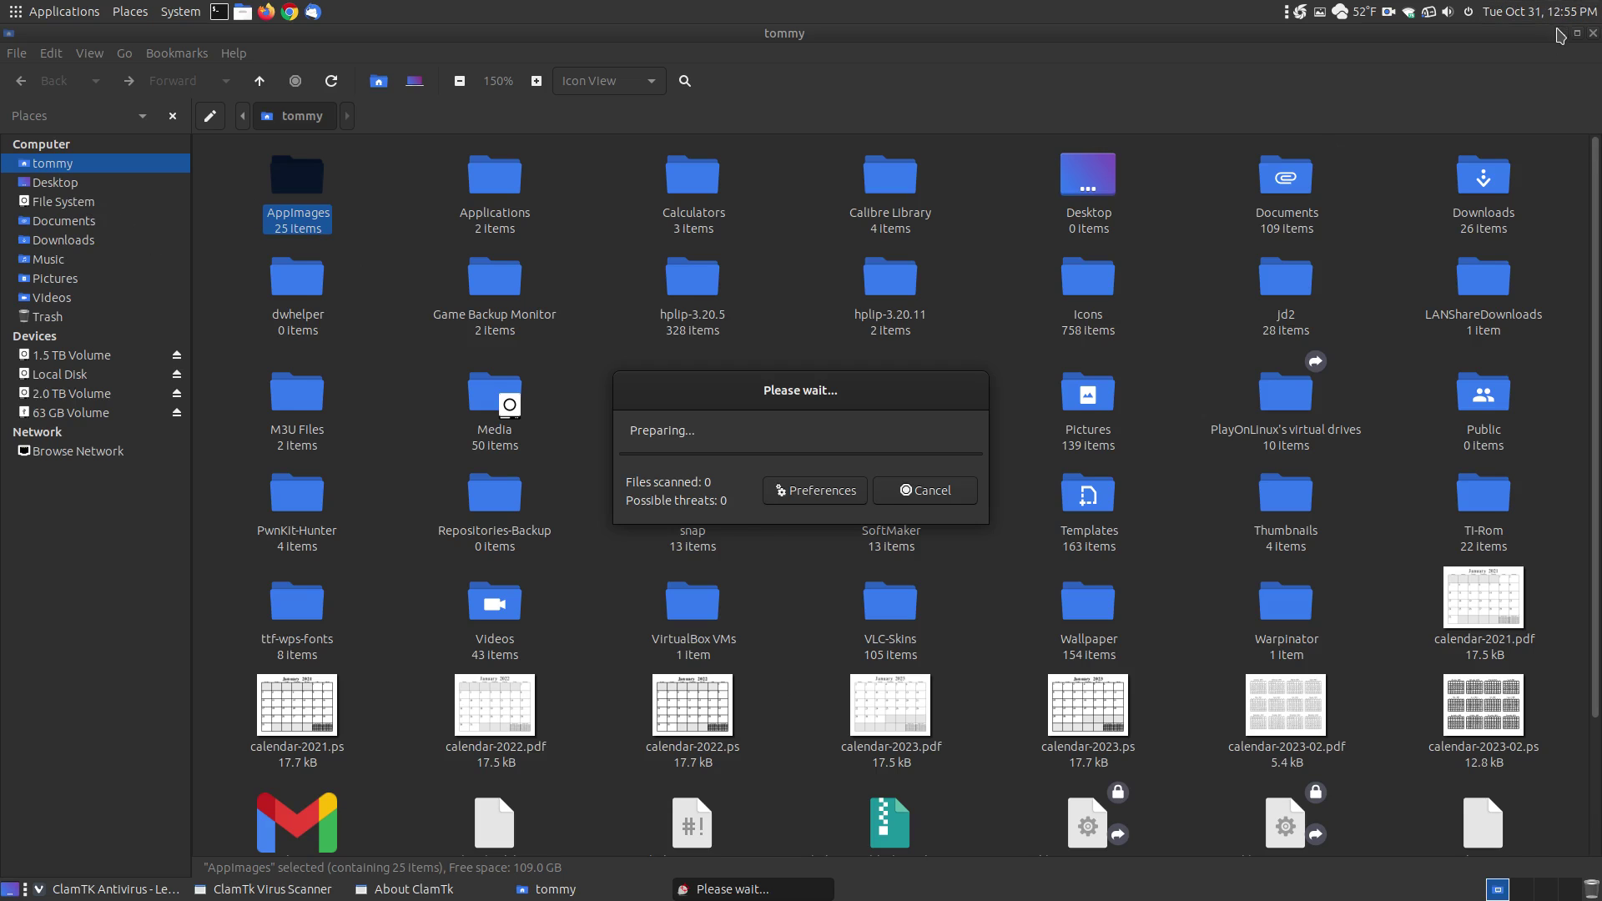
click(1559, 35)
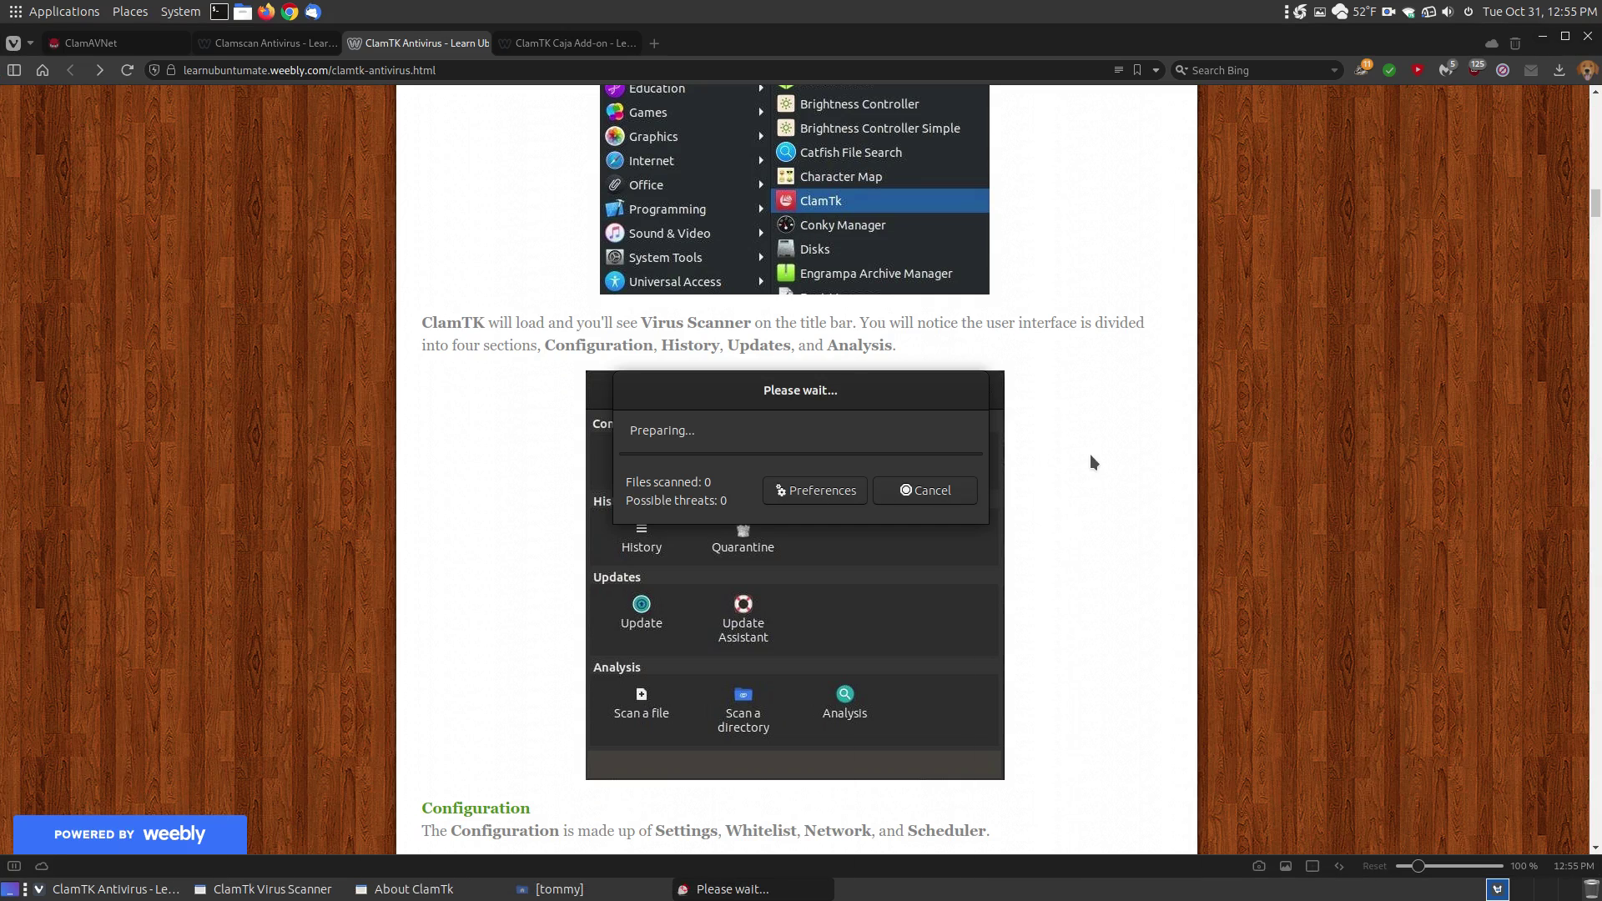
Step: From the ClamTK Caja Add-on guide, open GitLab's ClamTk Downloads wiki page
click(566, 43)
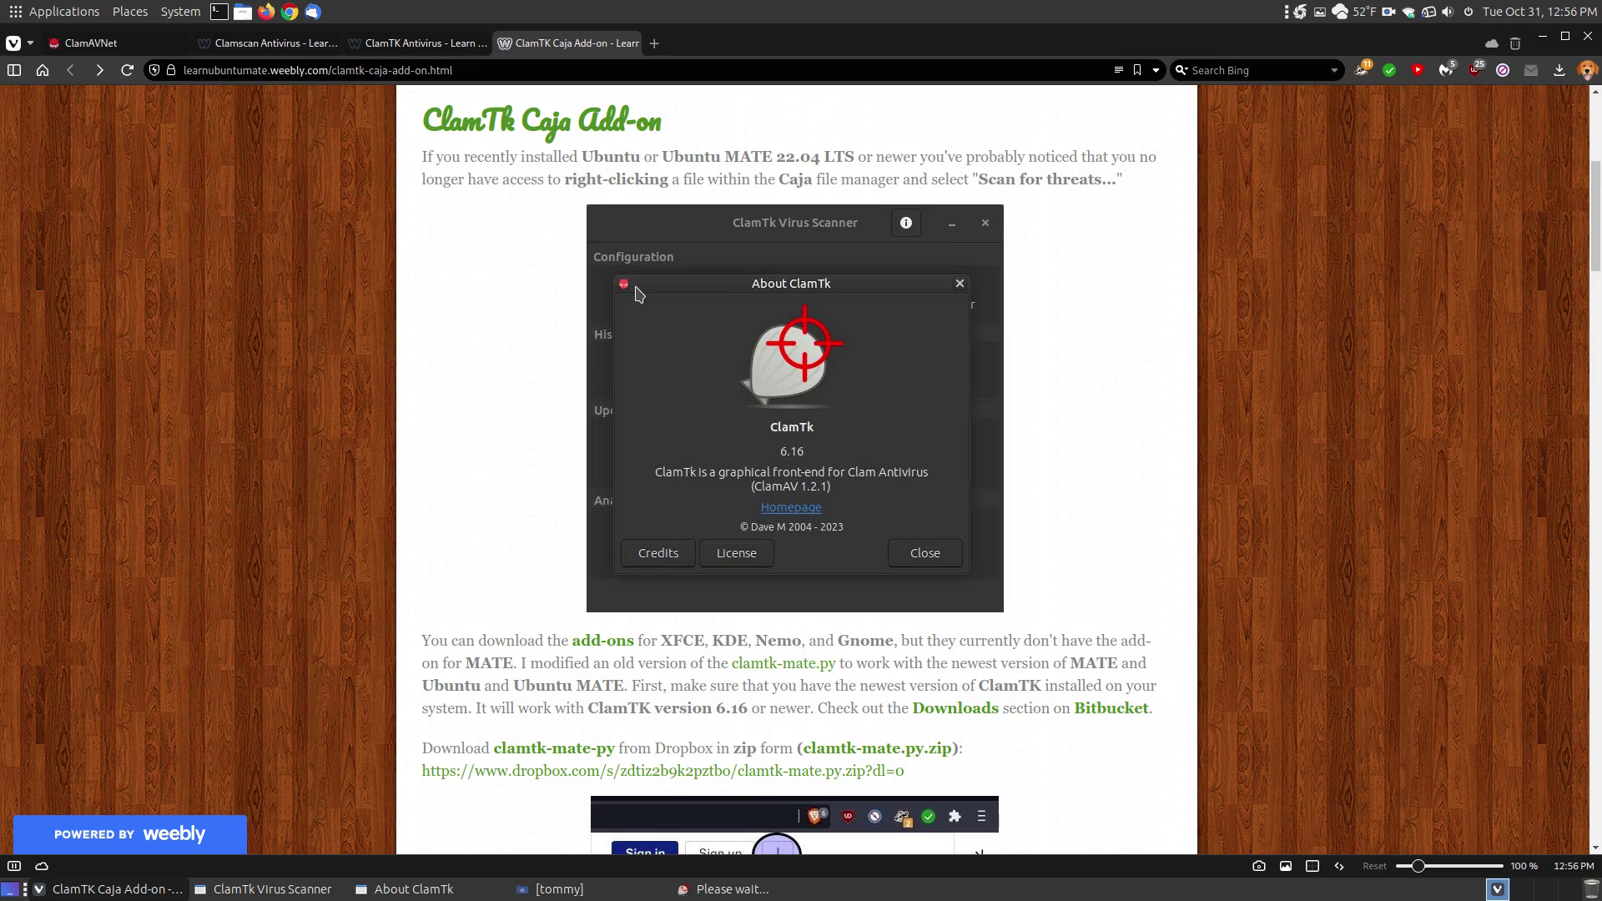
click(597, 643)
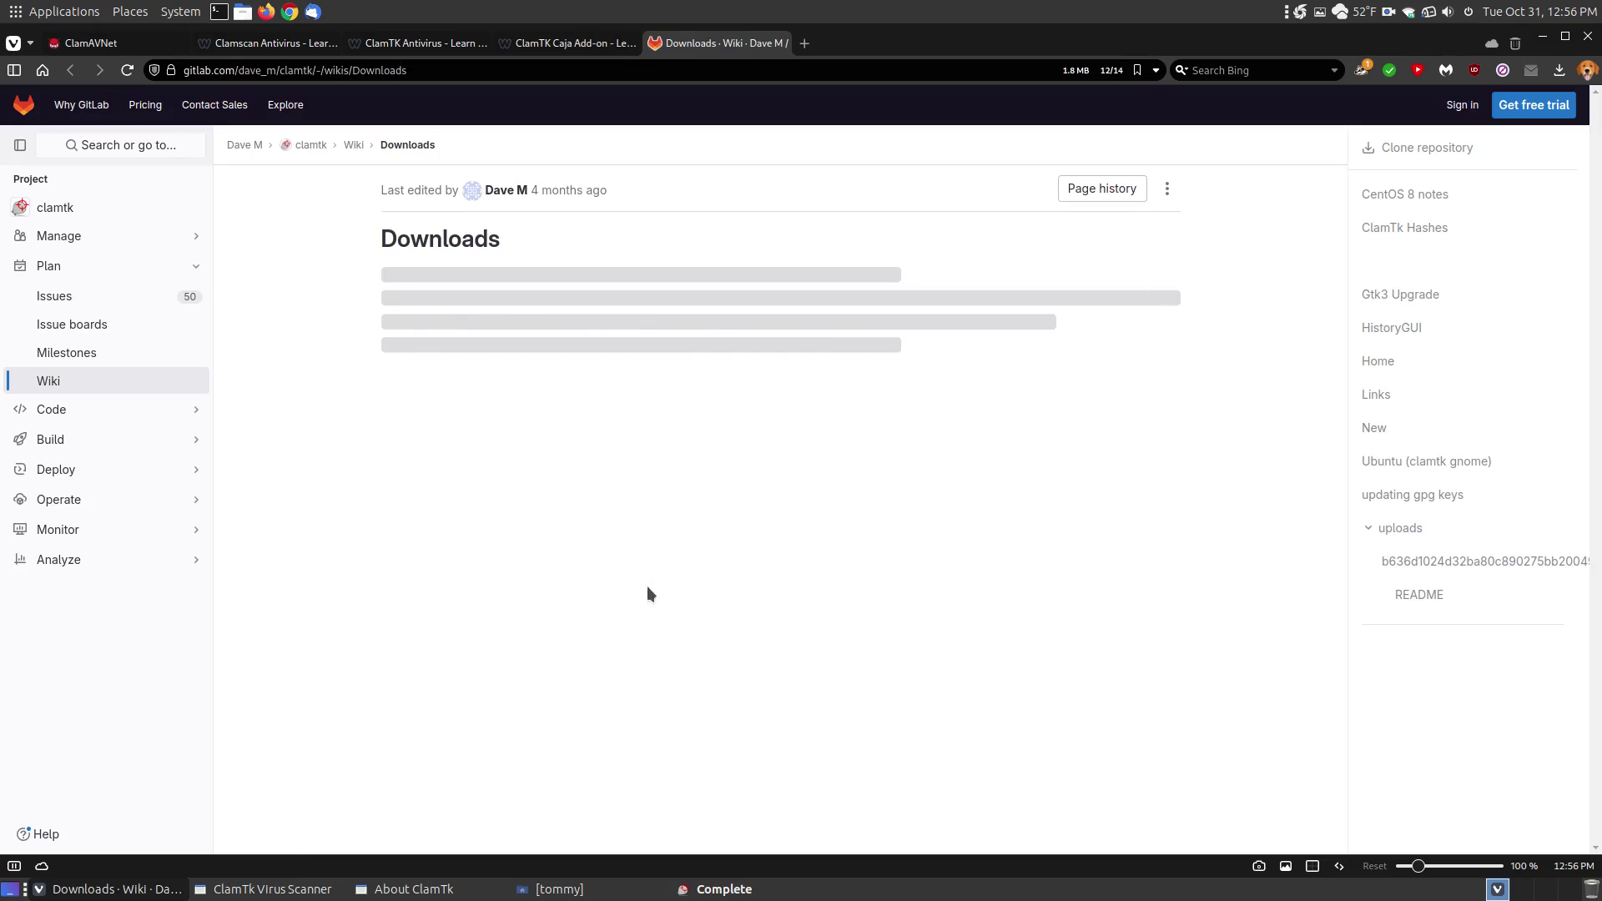
scroll(684, 560, down, 1)
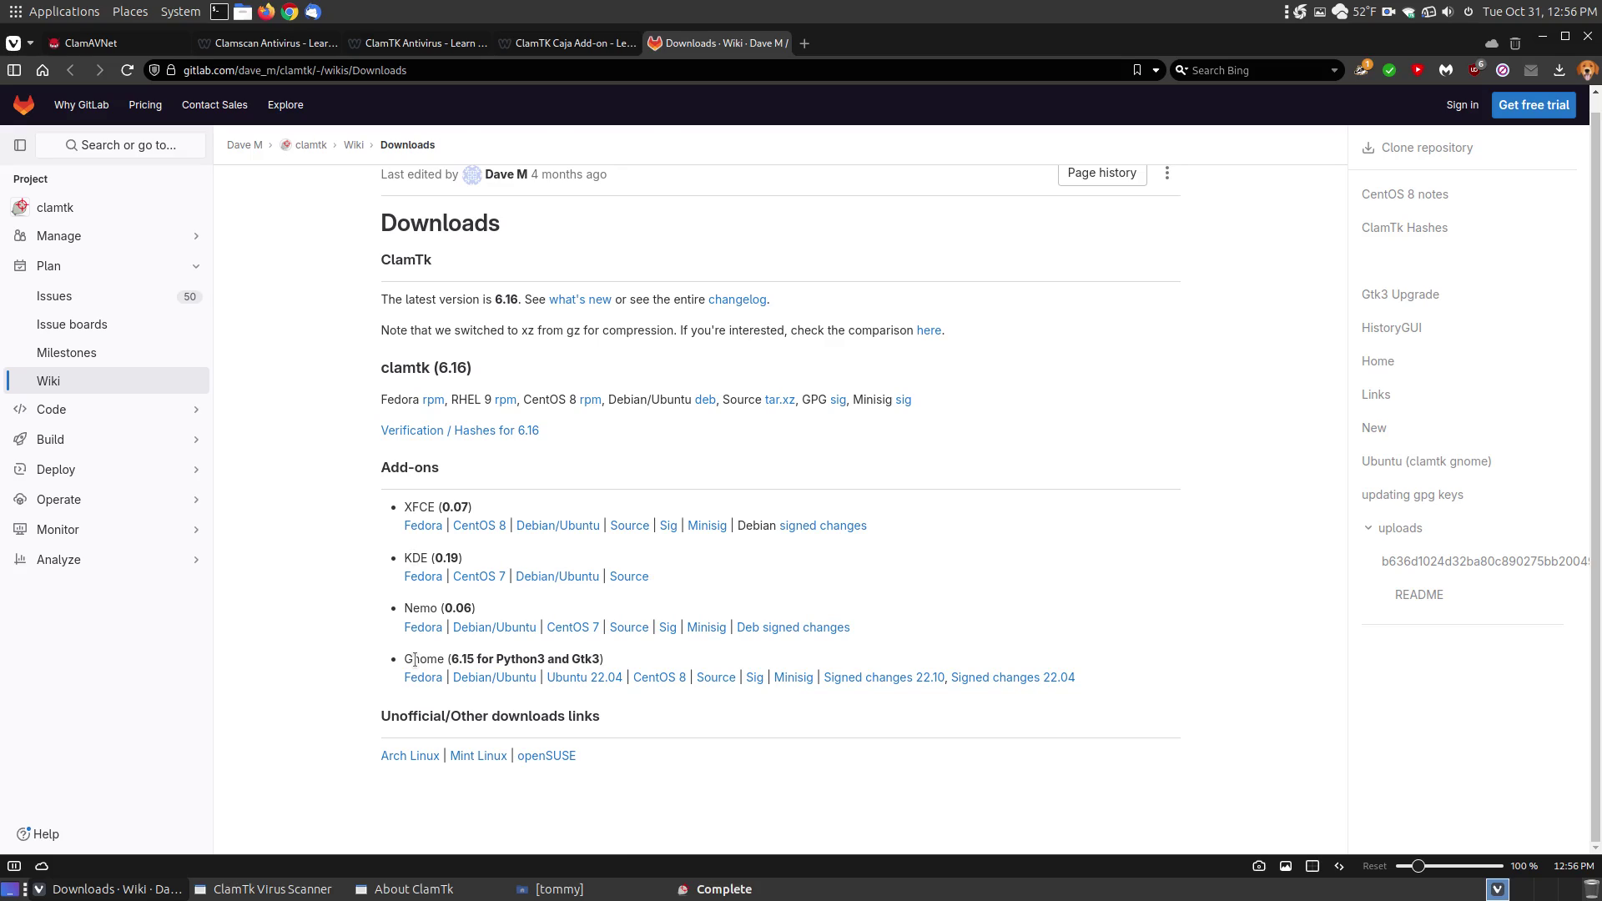
Step: Return to the Caja add-on guide and scroll to the clamtk-mate.py.zip Dropbox link
click(539, 46)
scroll(1299, 563, down, 2)
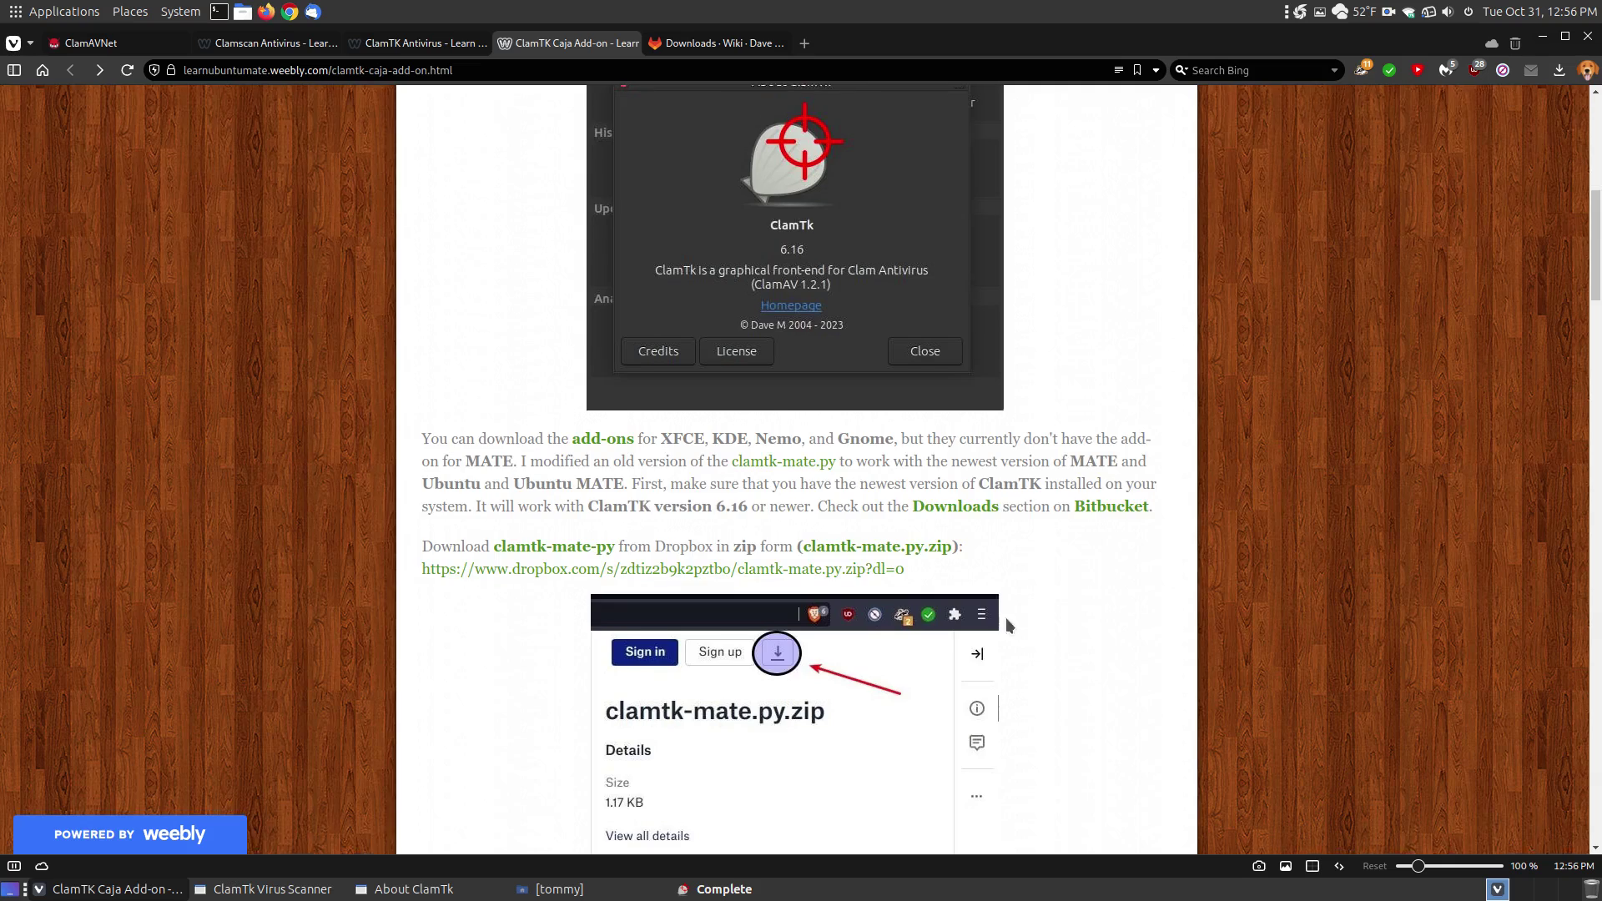
scroll(1009, 601, down, 3)
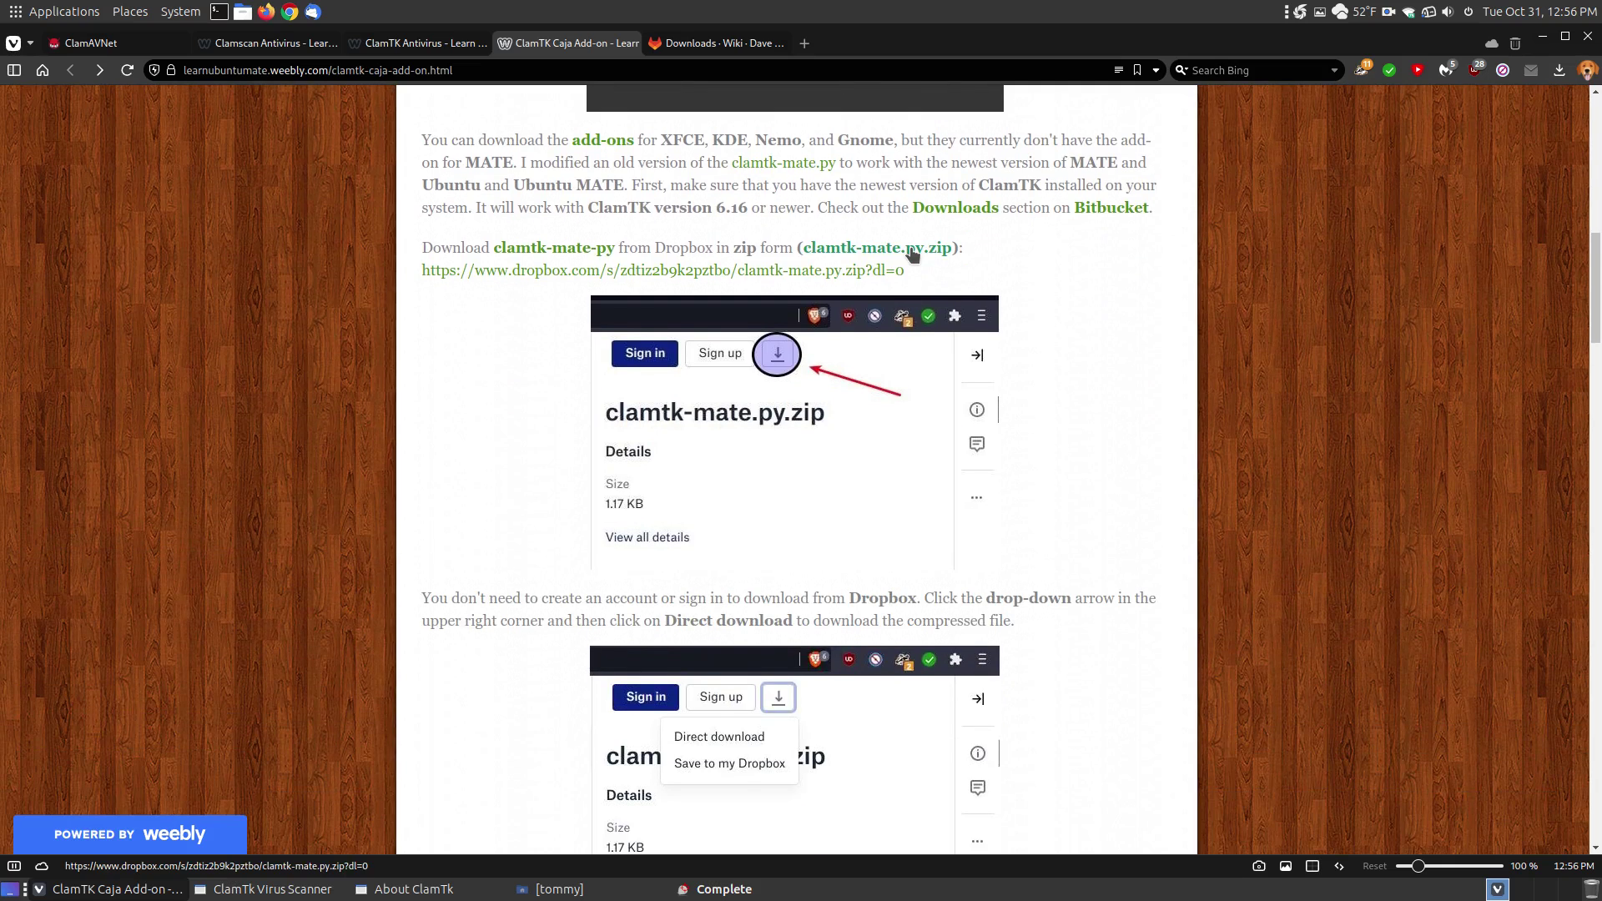
click(912, 247)
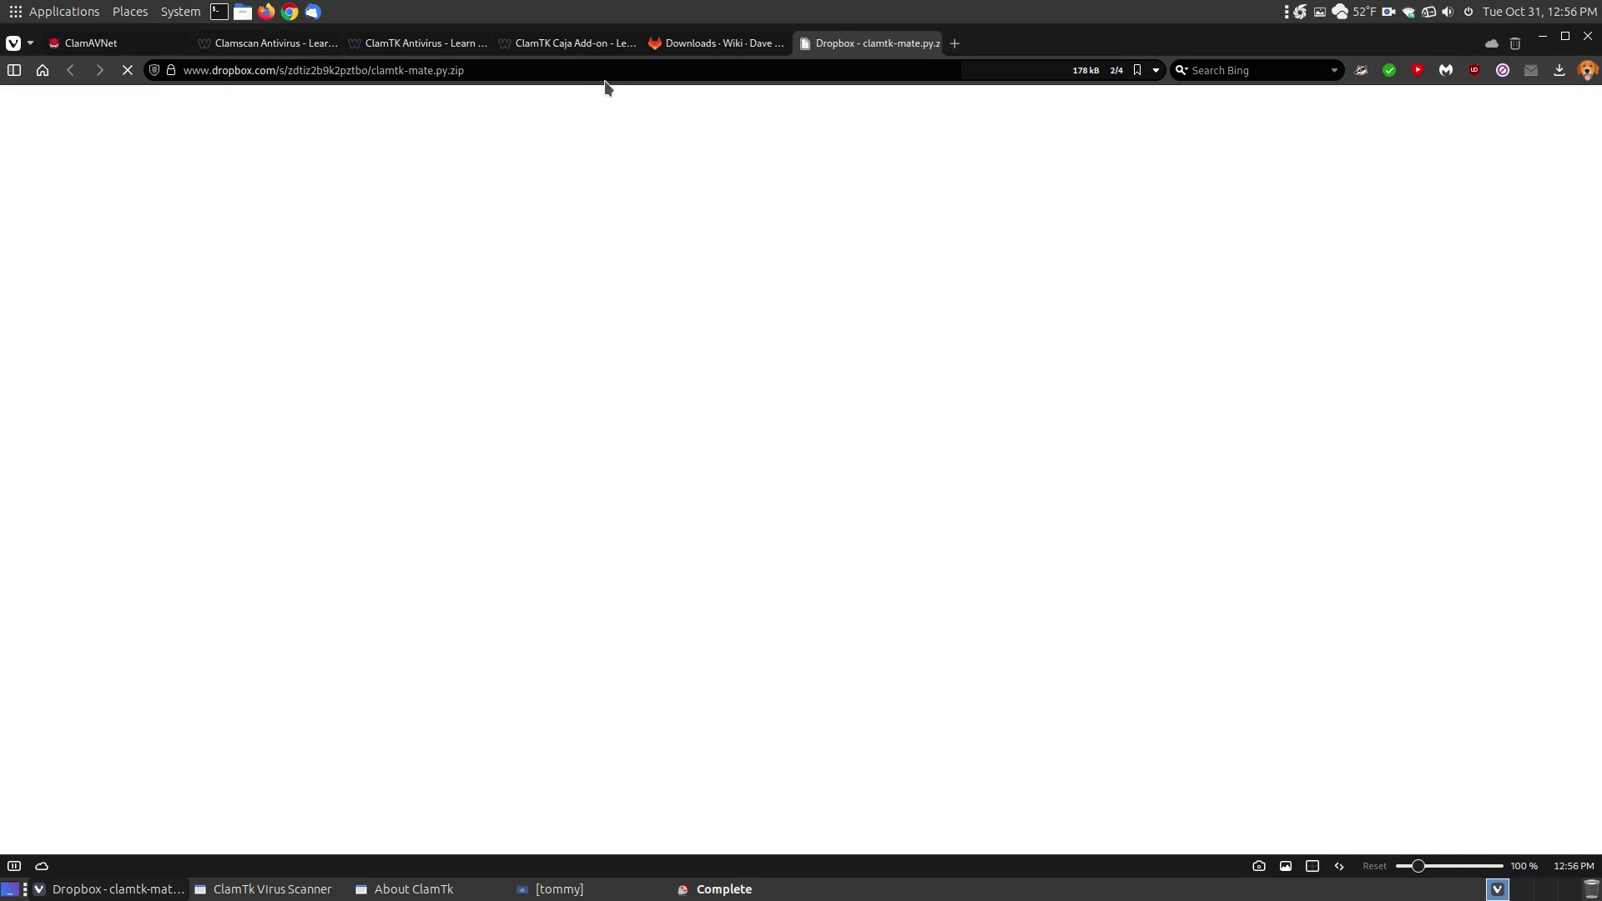
click(574, 52)
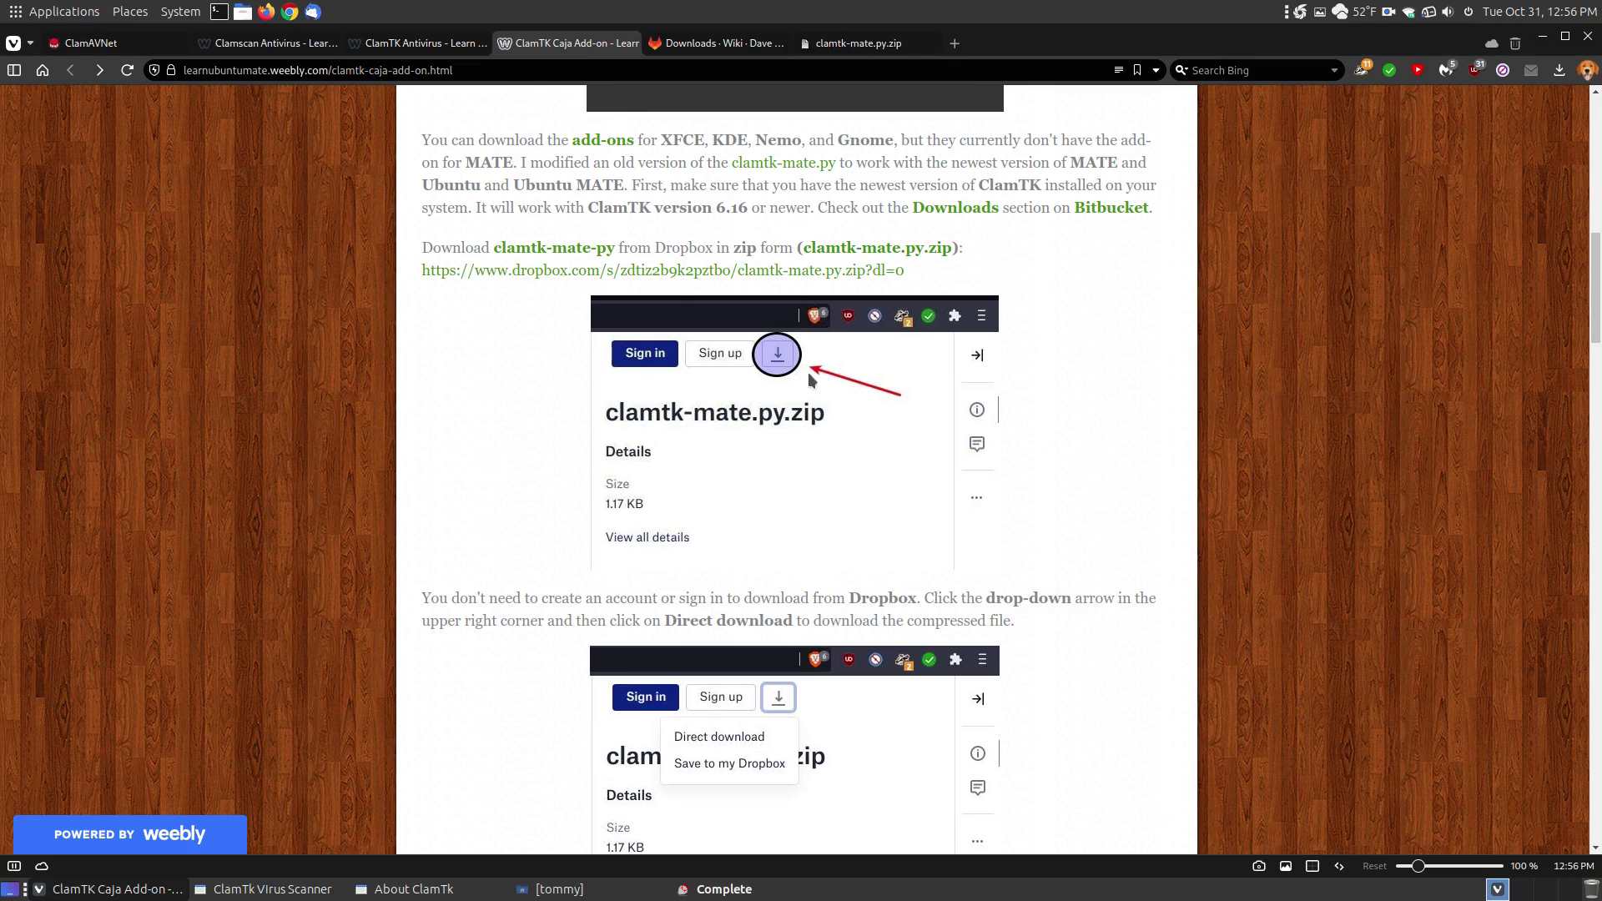
click(863, 43)
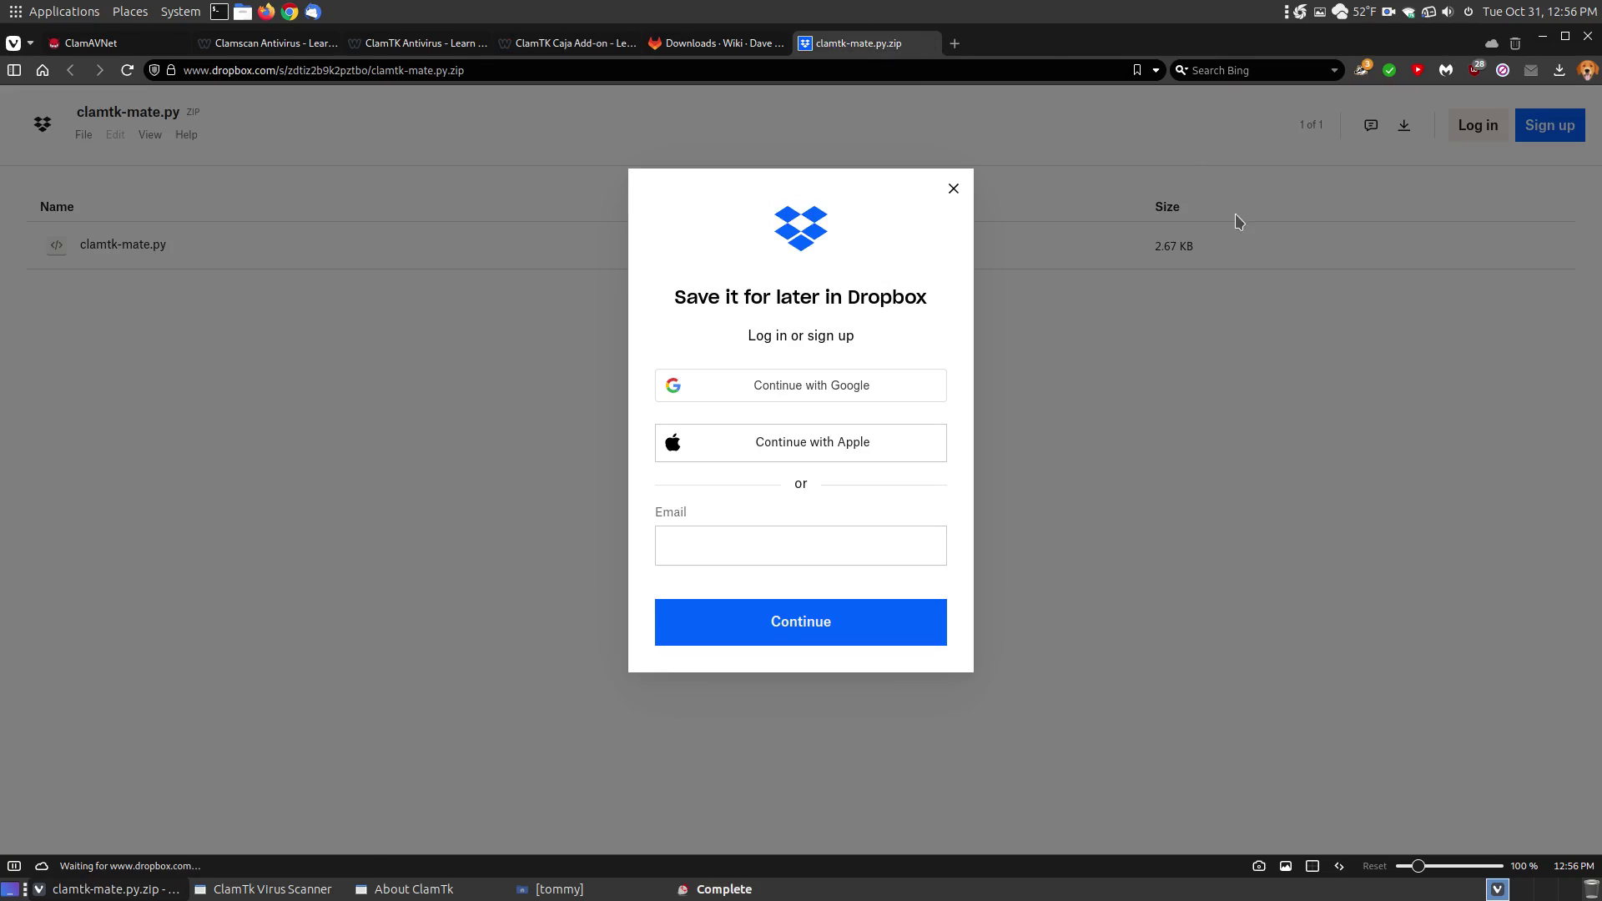
click(953, 188)
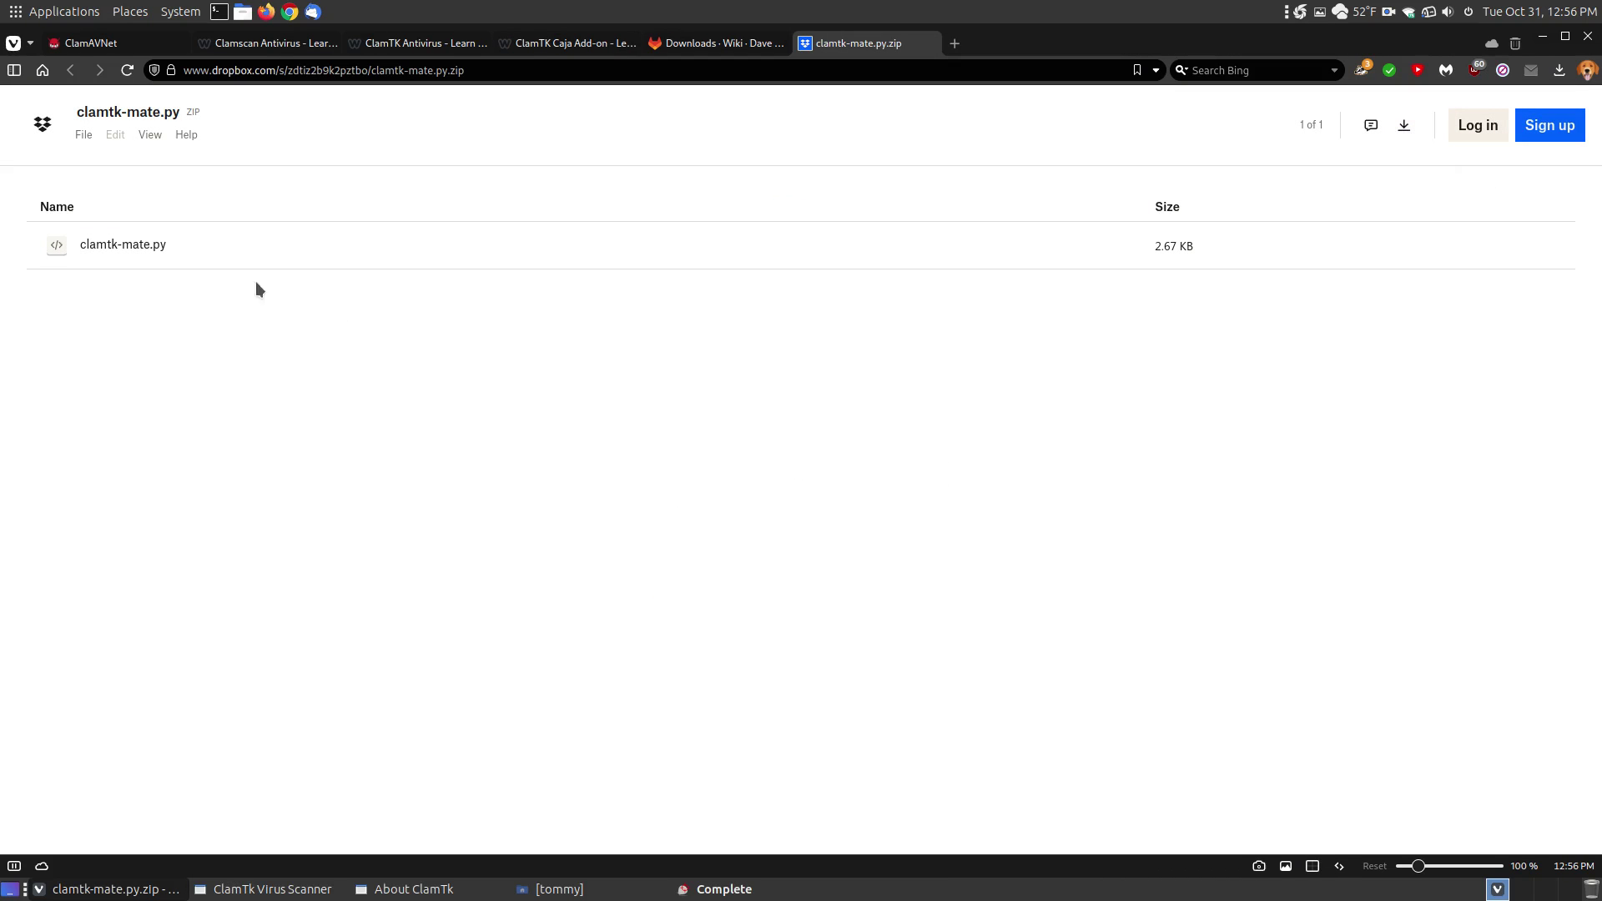
click(929, 43)
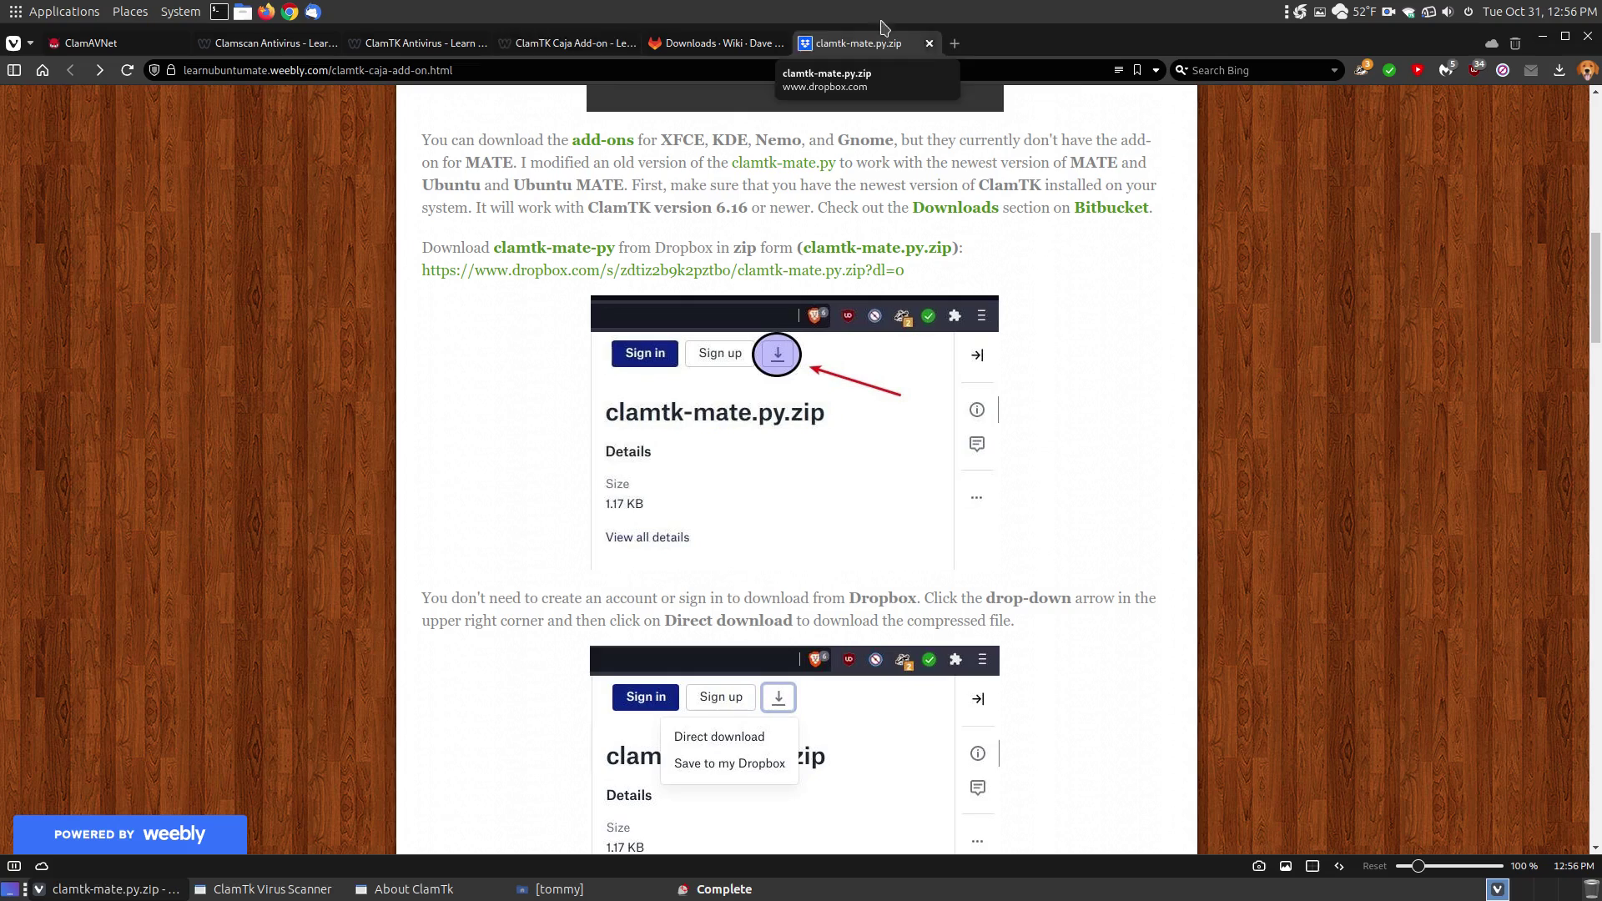
scroll(1023, 473, down, 5)
scroll(977, 627, down, 10)
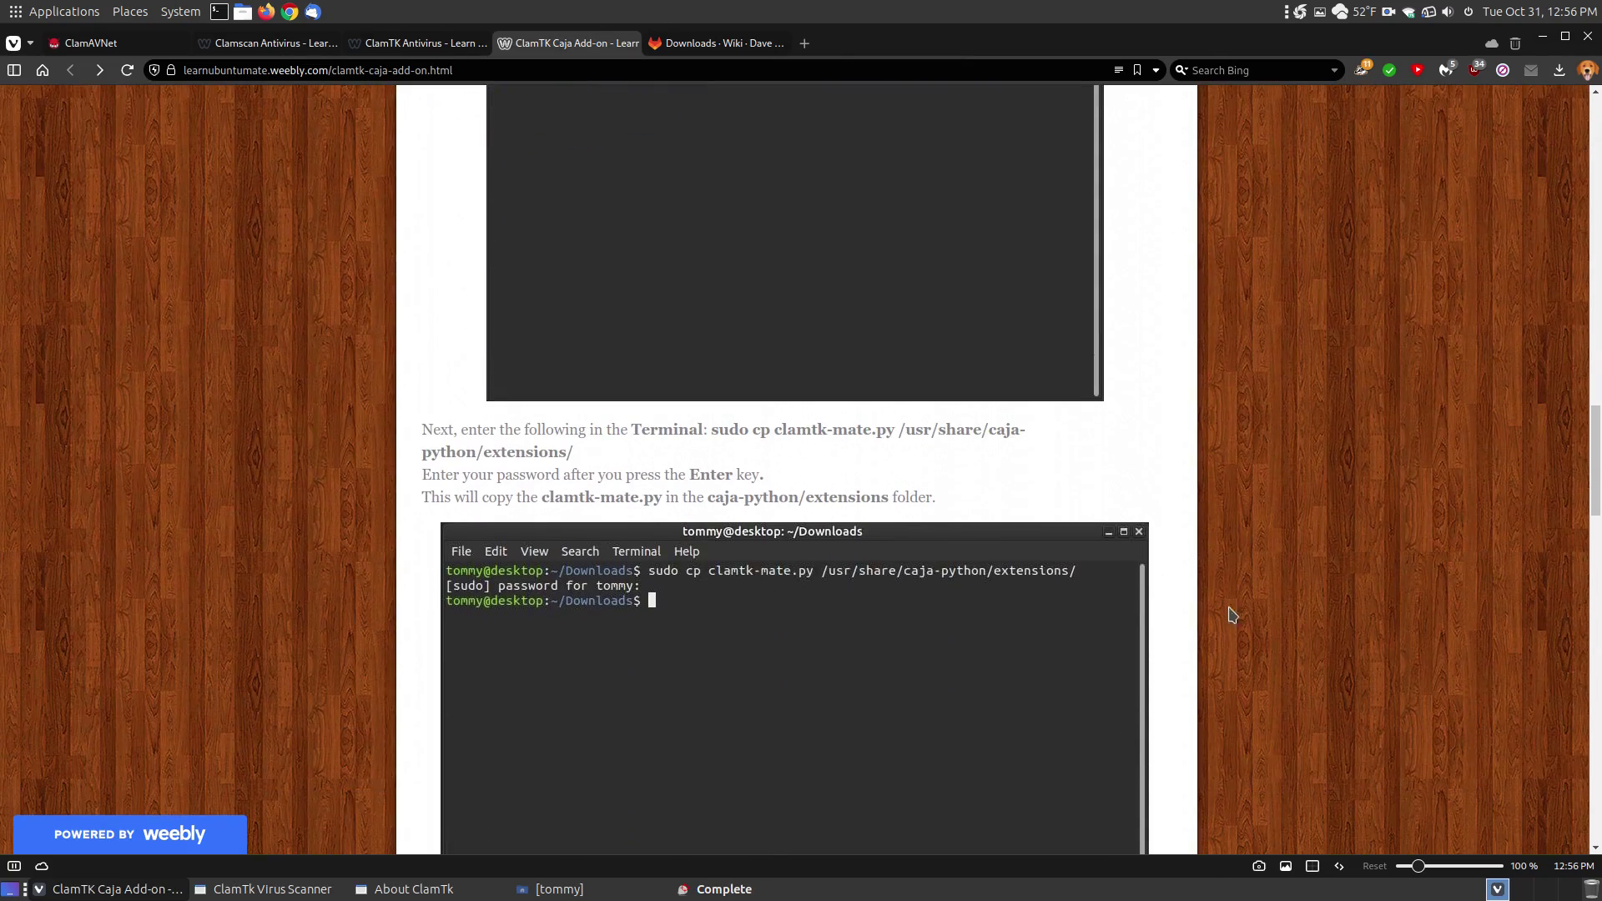
drag(1595, 447, 1598, 639)
key(Home)
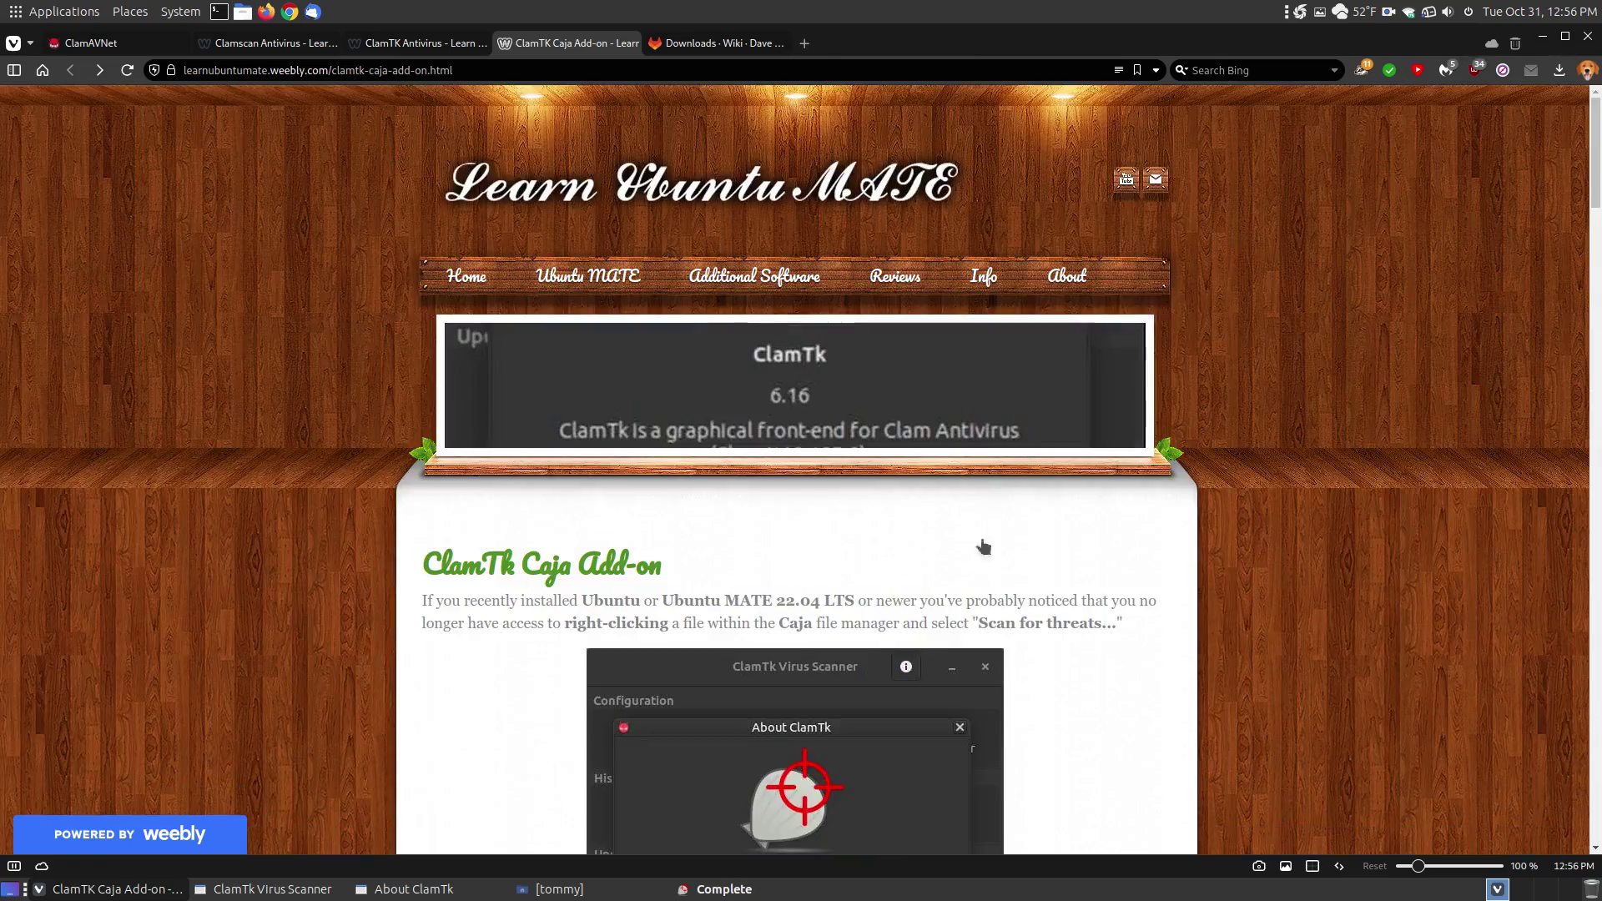
Step: Close the No threats found result, check hplip-3.20.11's context menu, then close the tommy Caja window
click(746, 893)
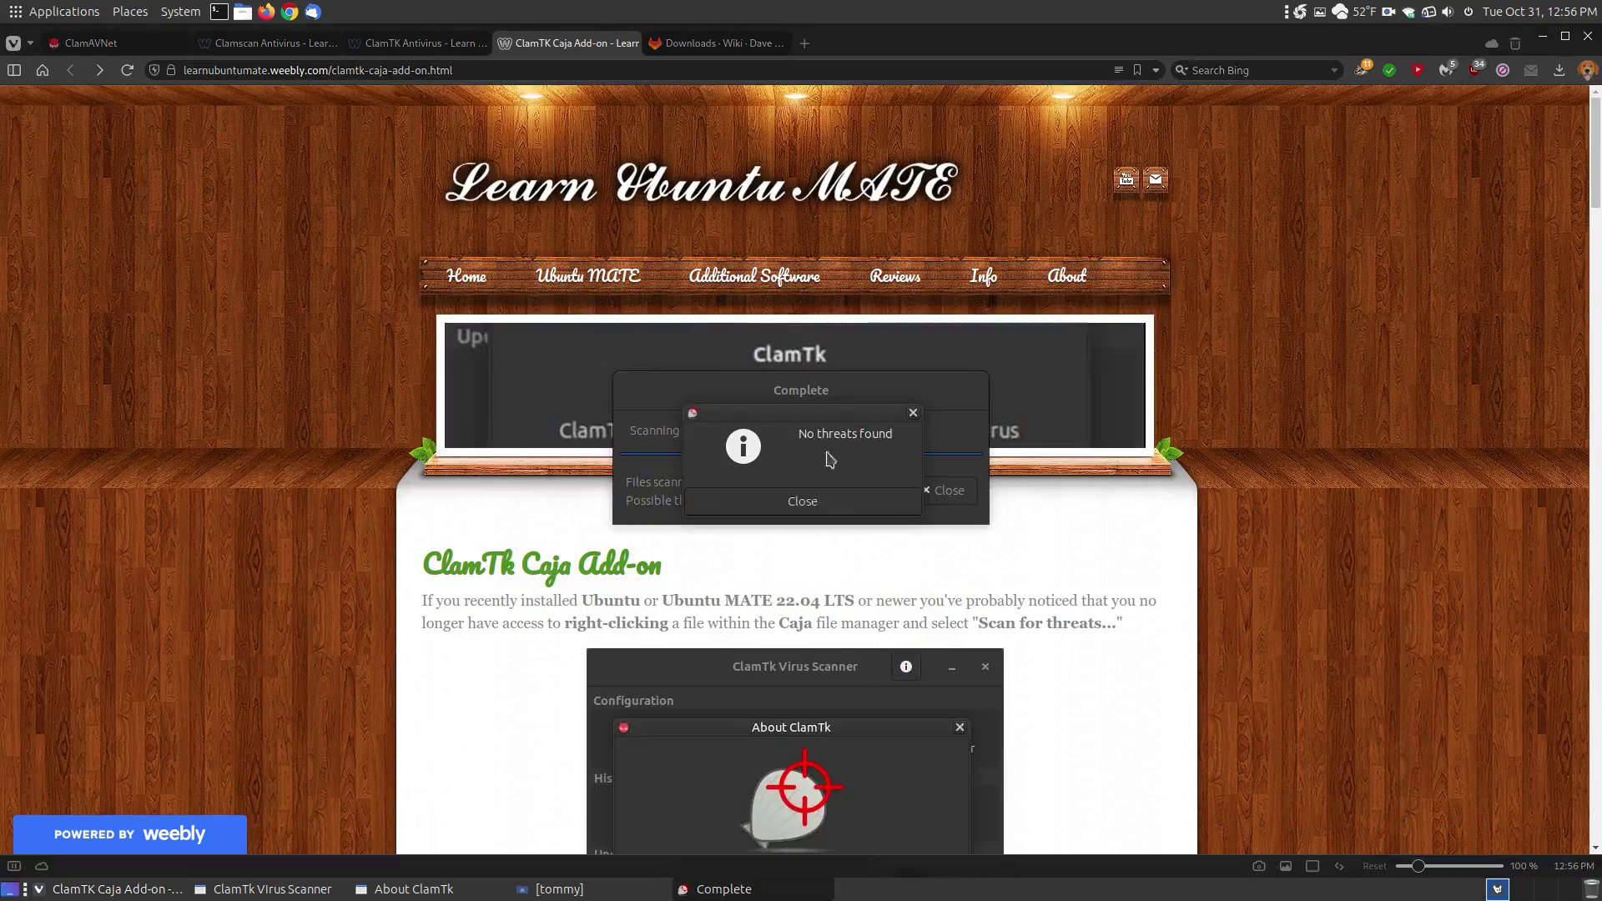
click(803, 501)
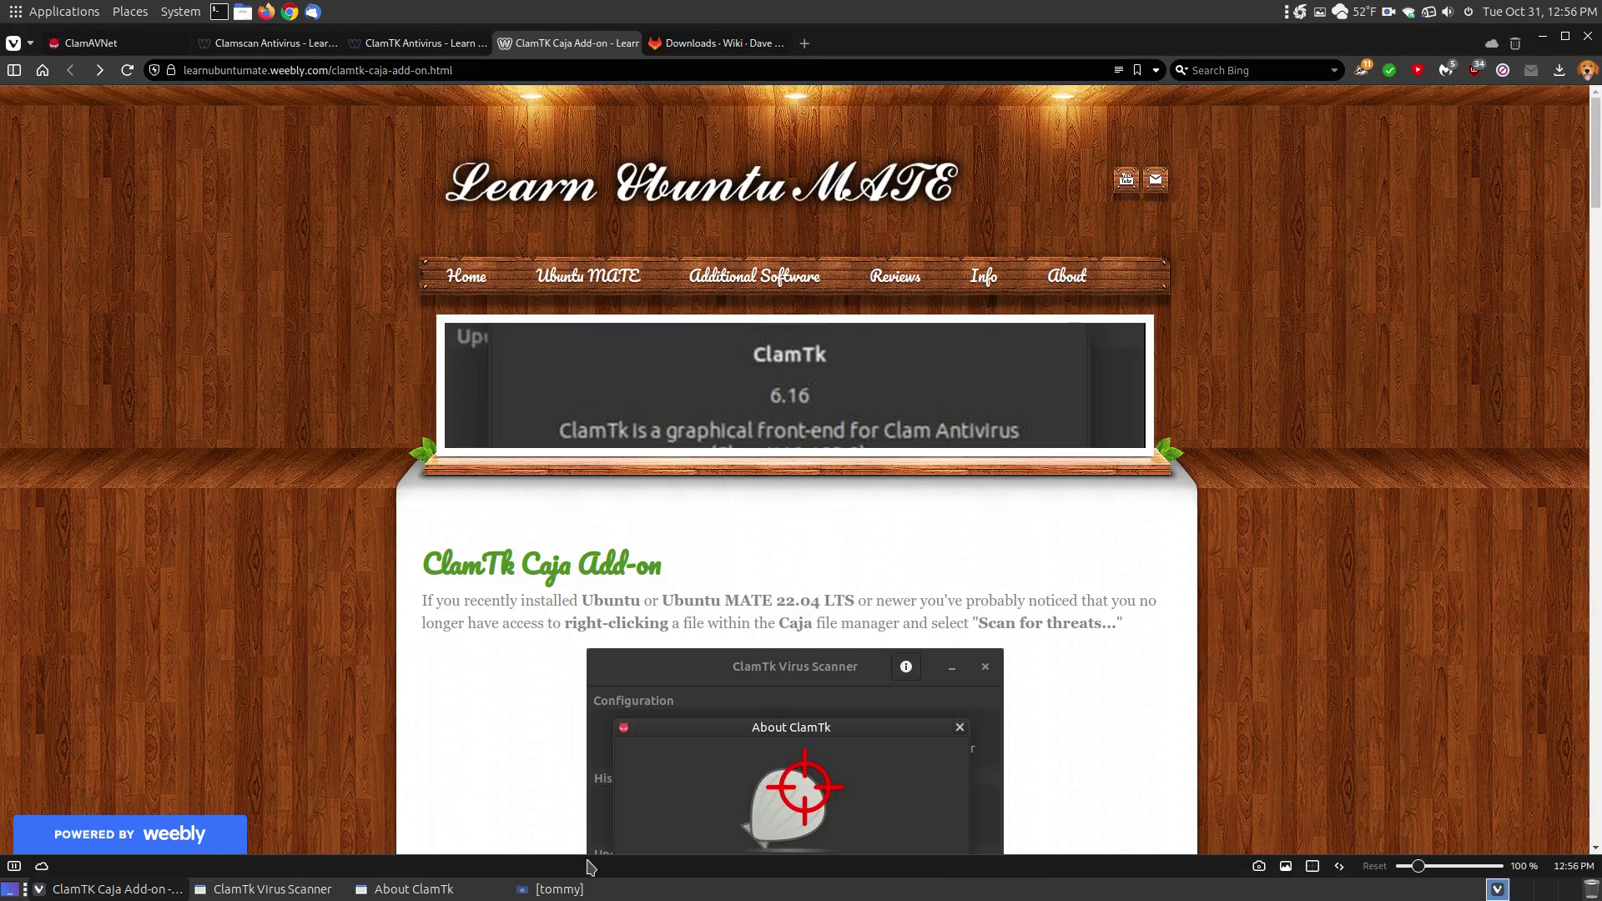
click(551, 892)
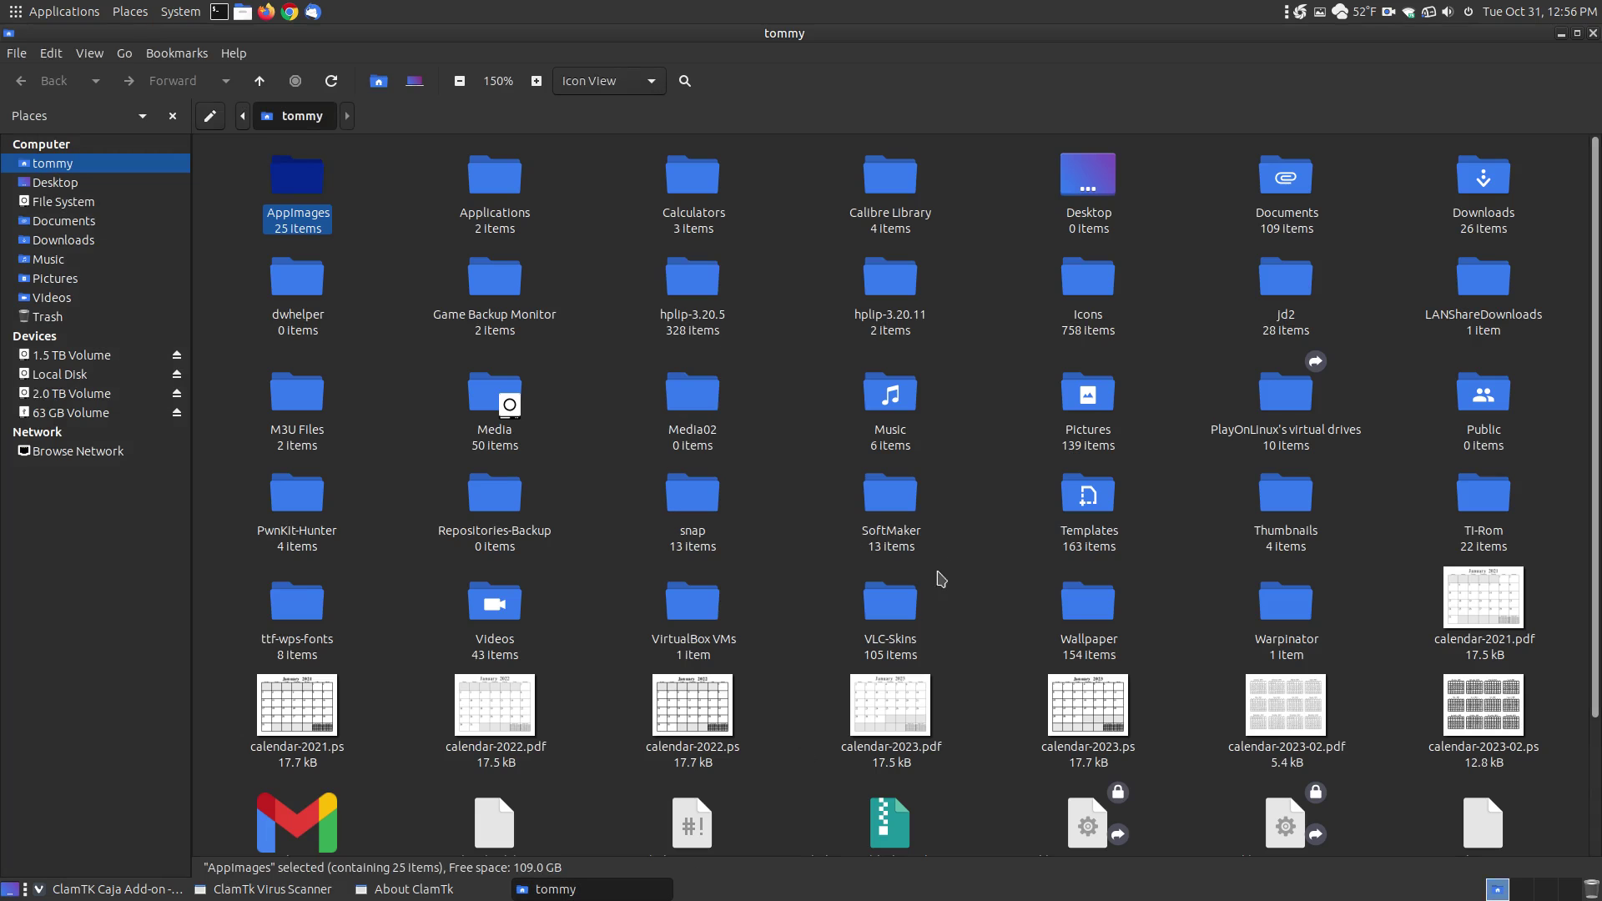
click(881, 268)
right_click(880, 267)
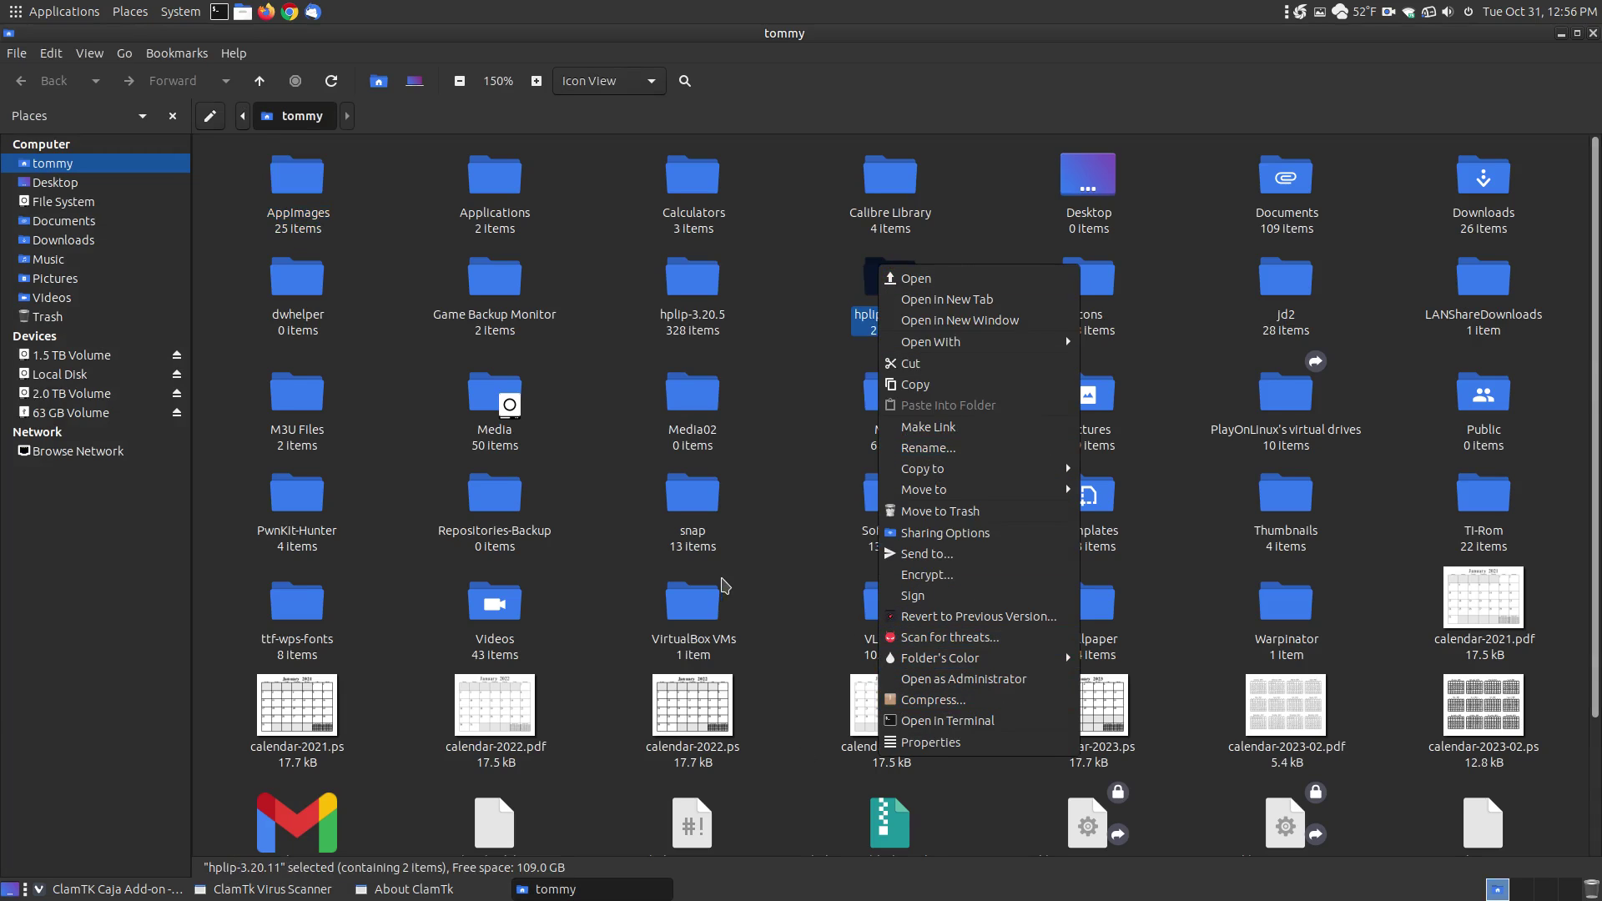
click(757, 588)
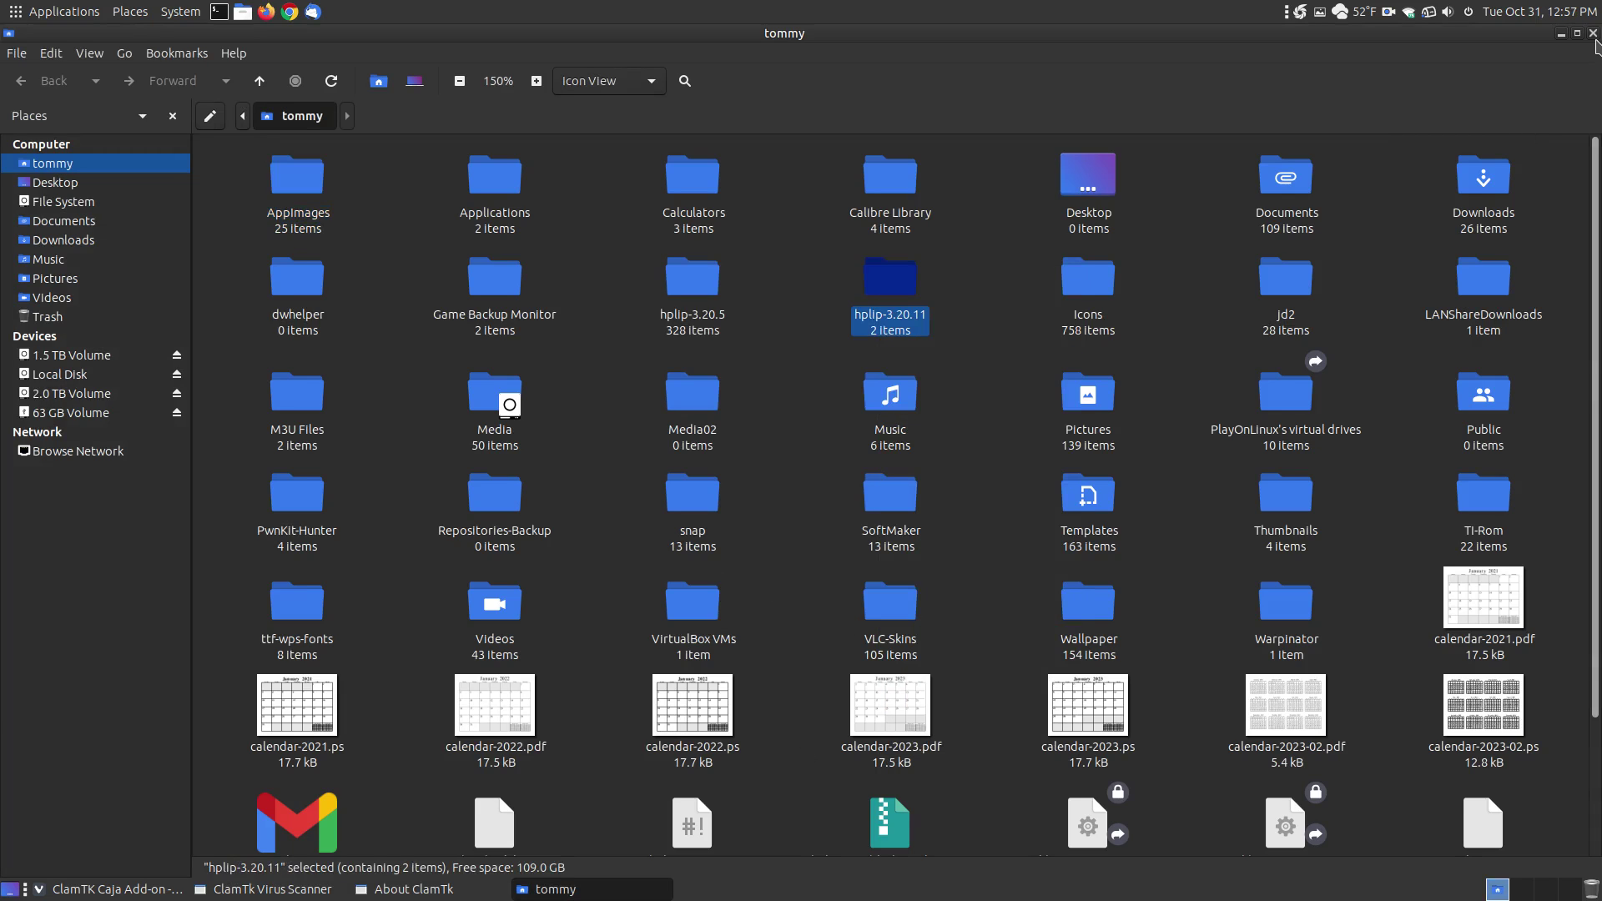
click(1592, 34)
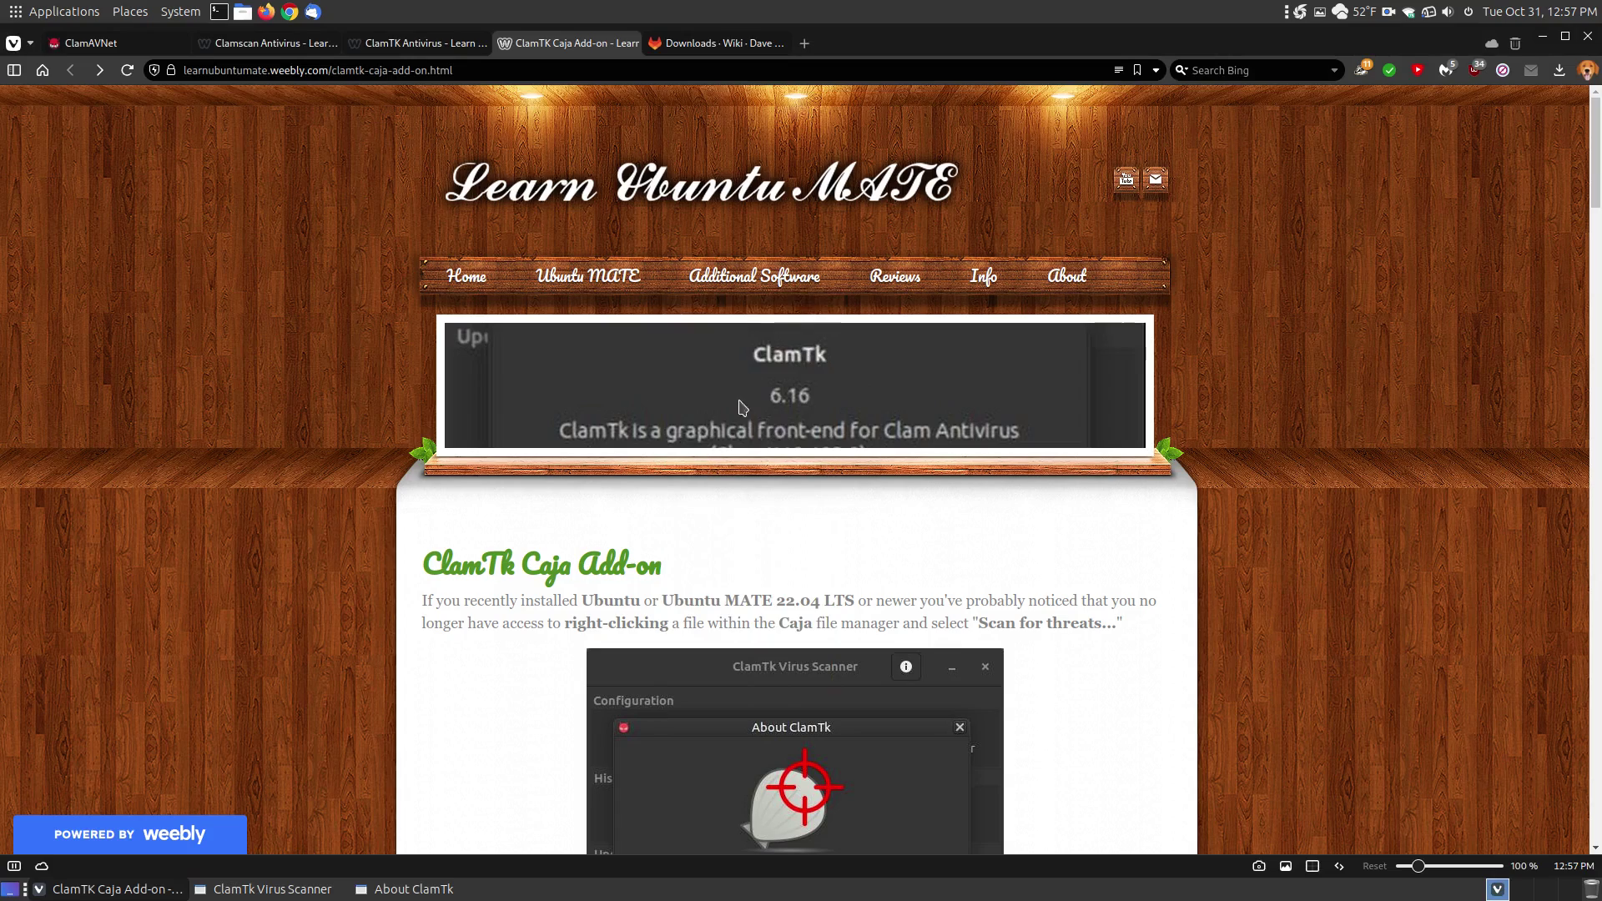
Step: Show the Clamscan Antivirus guide's introduction and its clamscan --version output reporting ClamAV 1.2.1
click(293, 50)
scroll(1074, 448, up, 15)
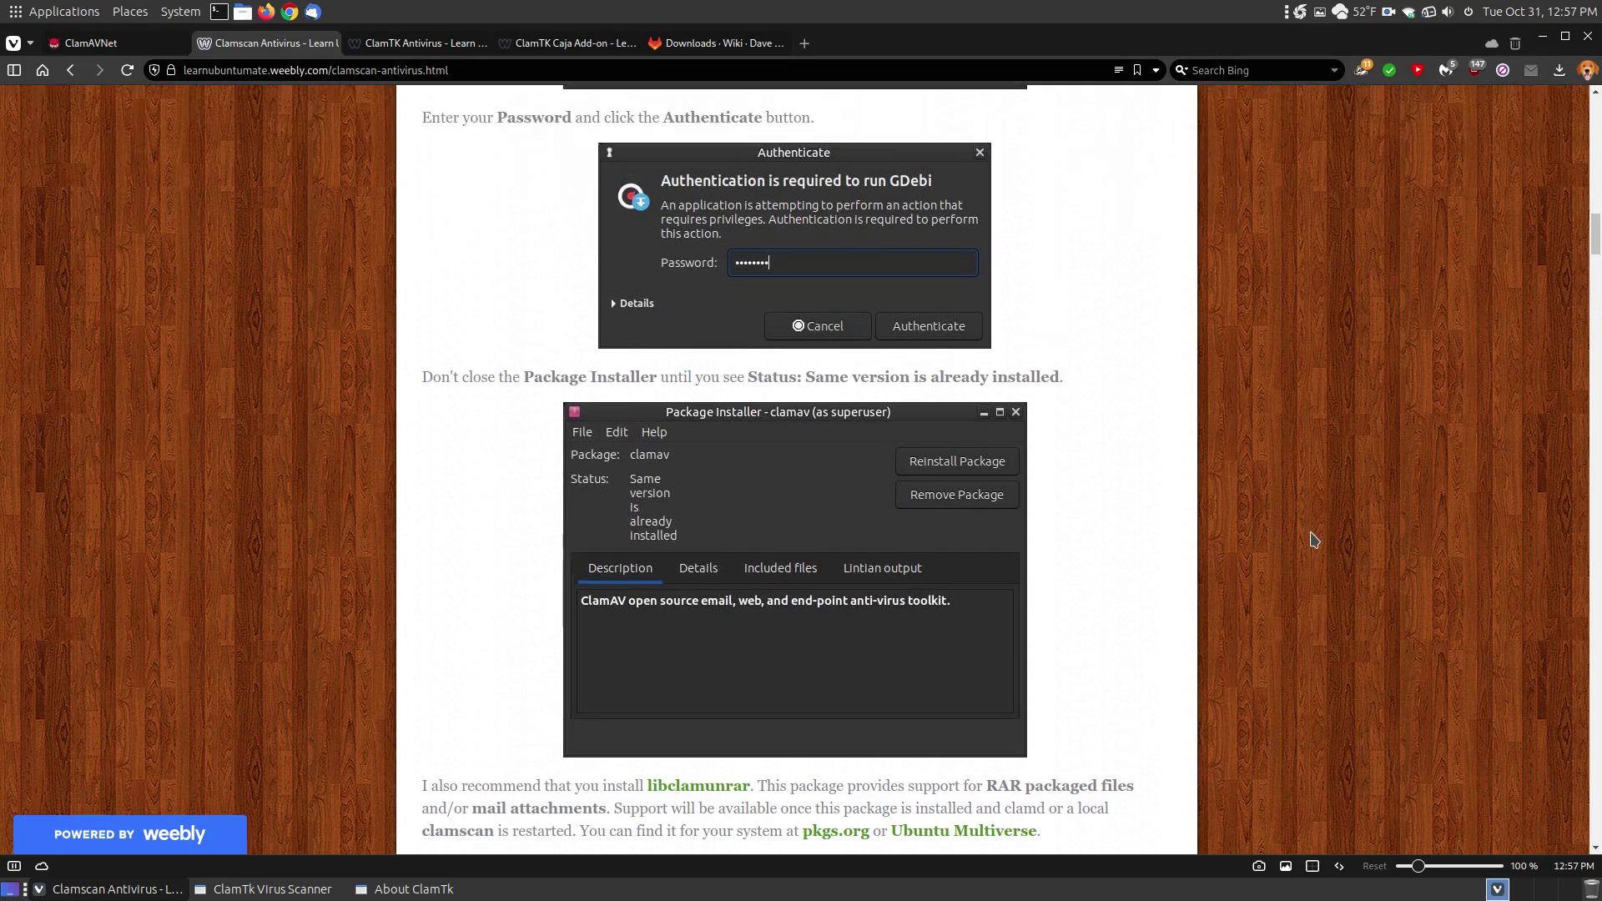
scroll(1170, 520, up, 12)
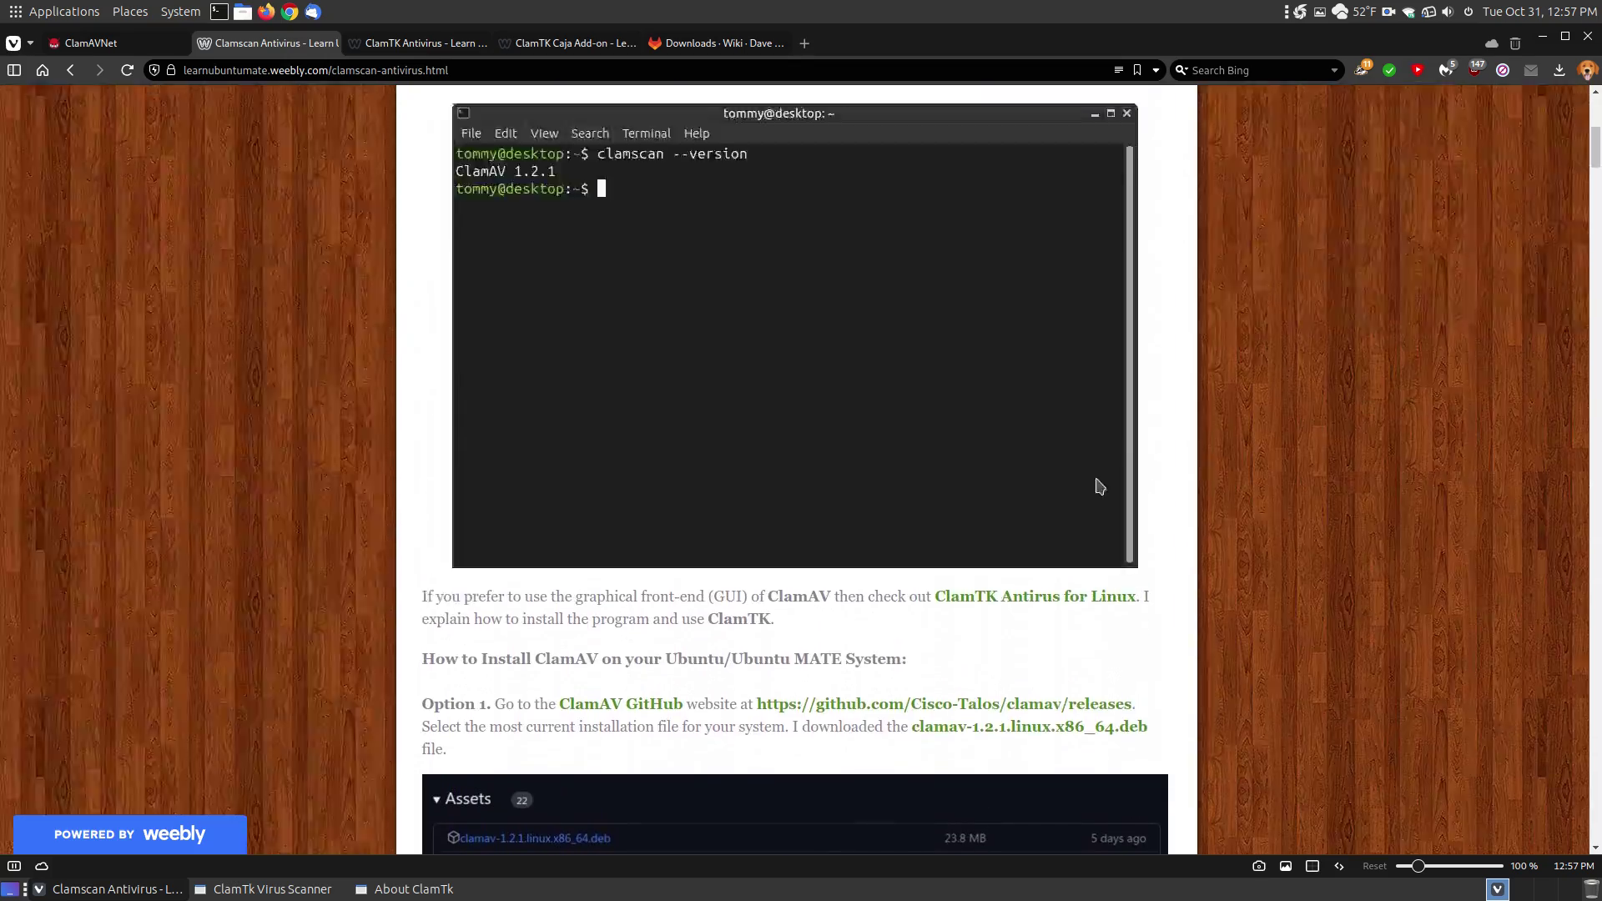
scroll(997, 622, down, 2)
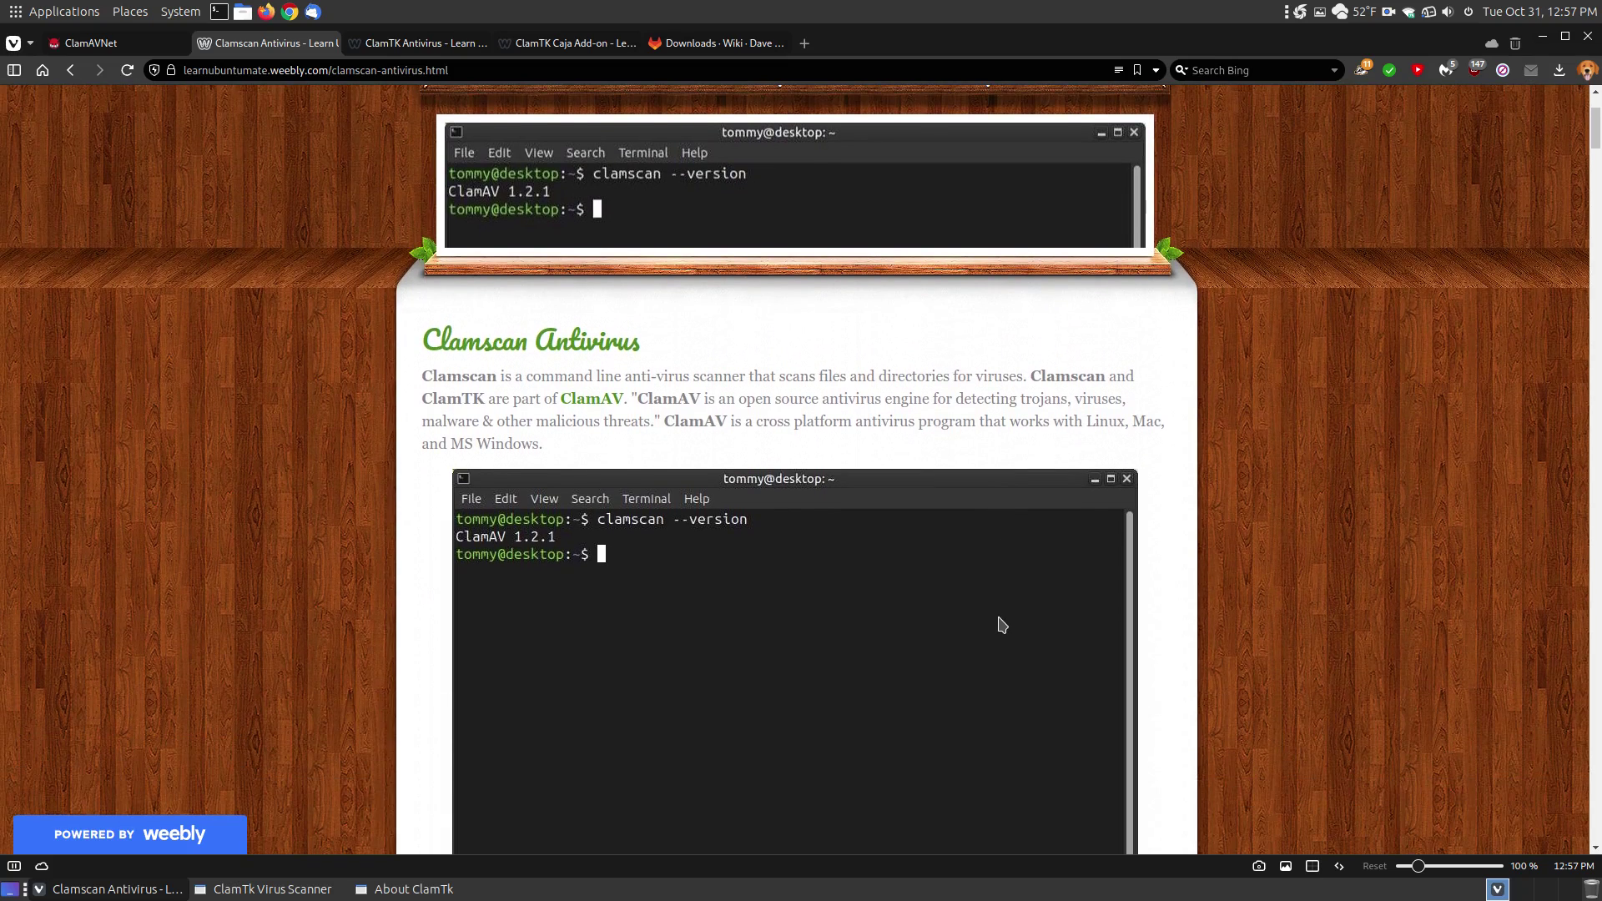
scroll(1205, 557, down, 1)
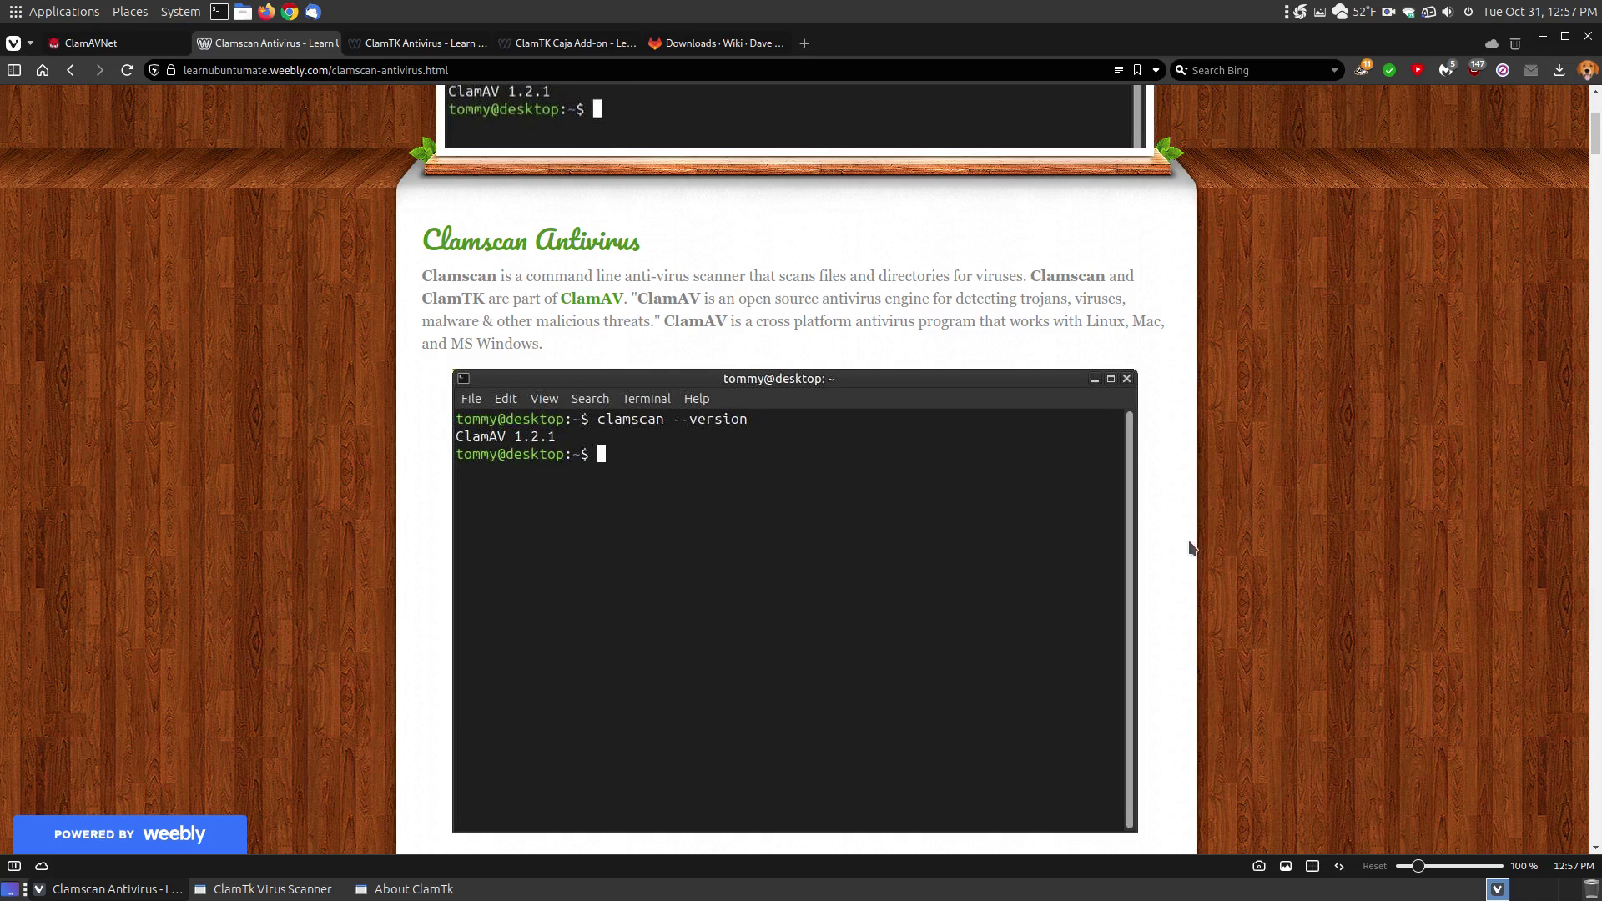
scroll(1196, 548, down, 1)
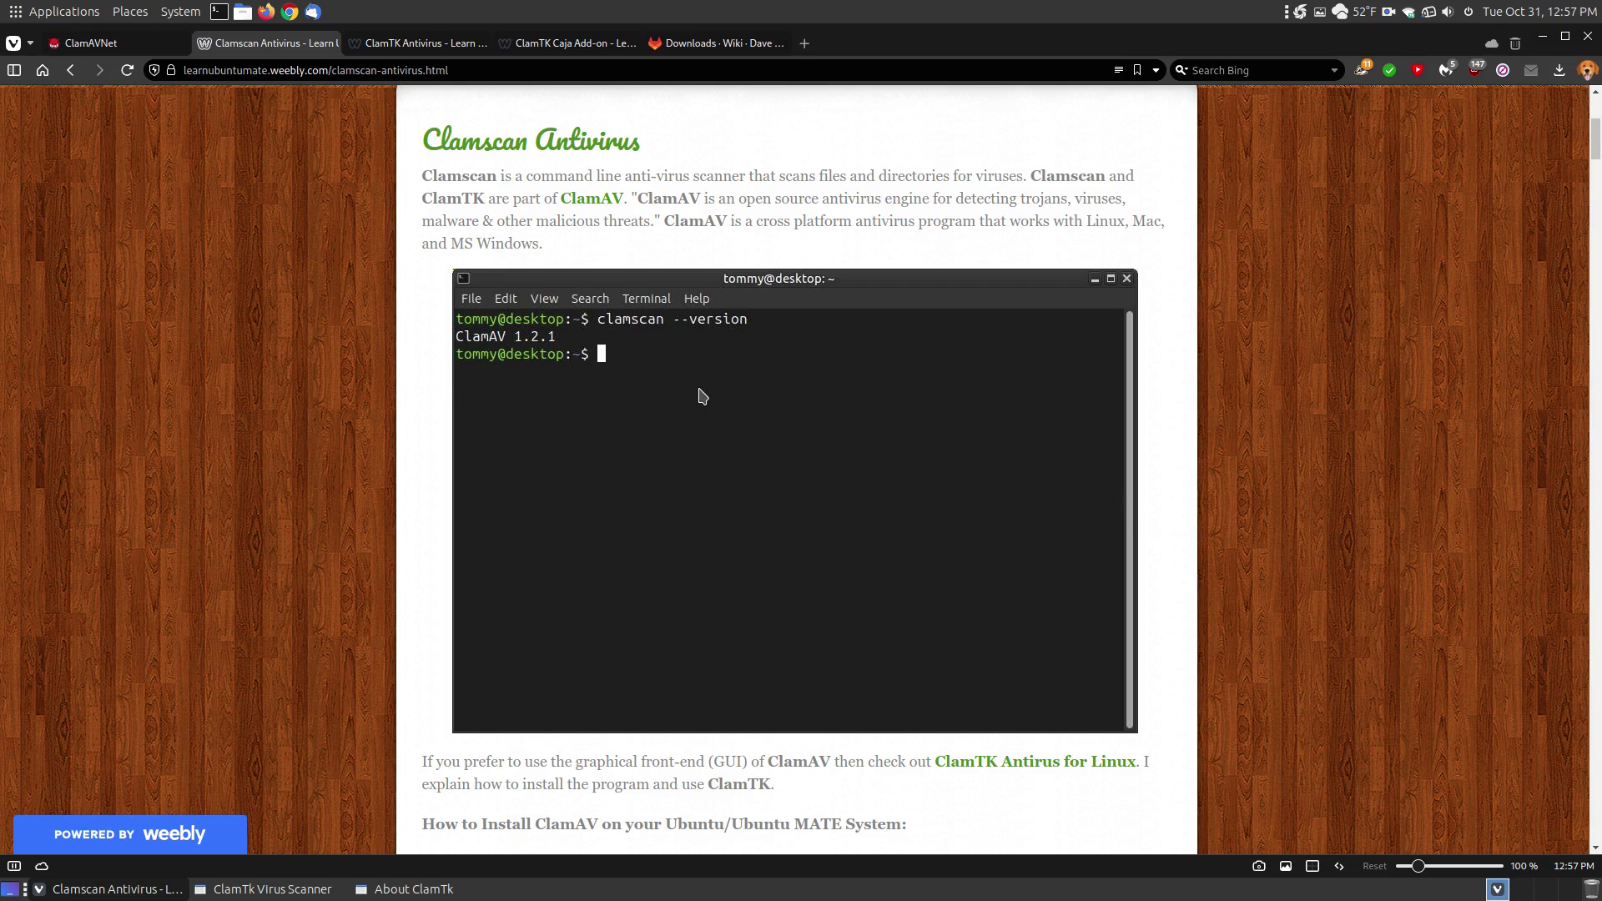